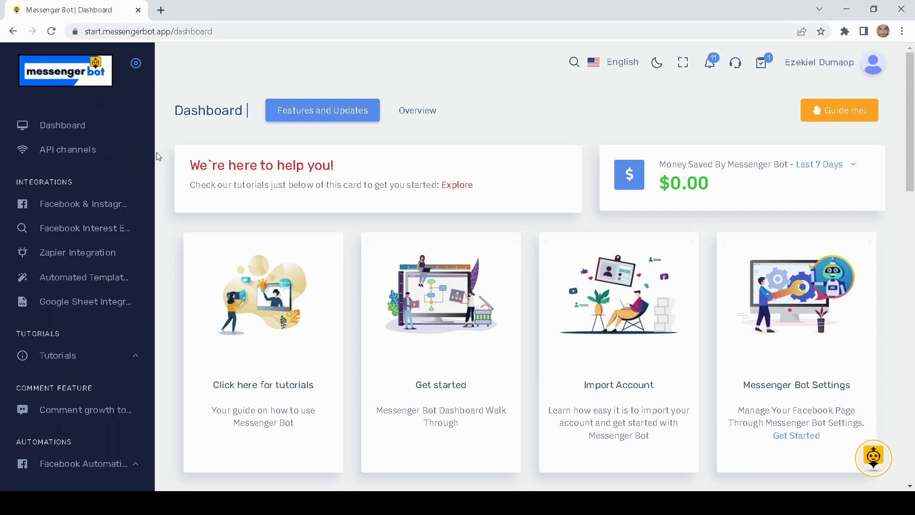
Step: Open the Bot manager for the Facebook page and scroll through its empty bot list
drag(153, 151, 150, 287)
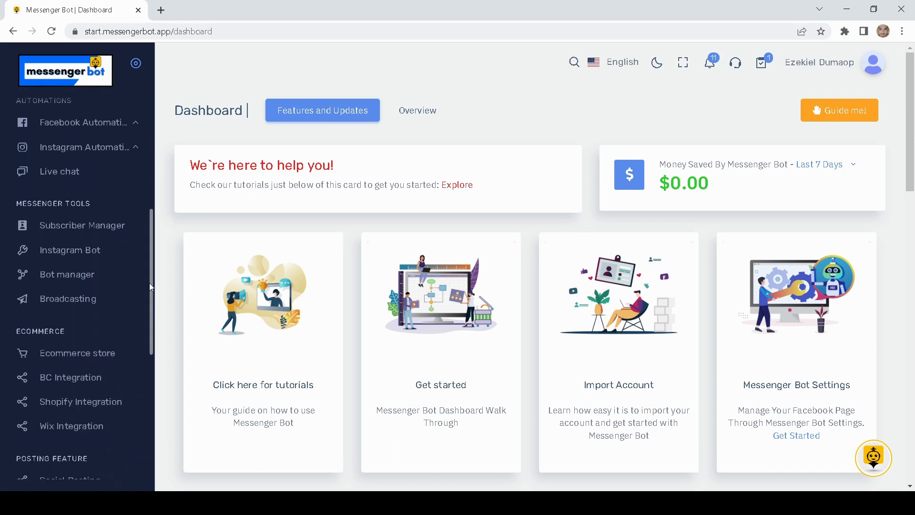
click(79, 274)
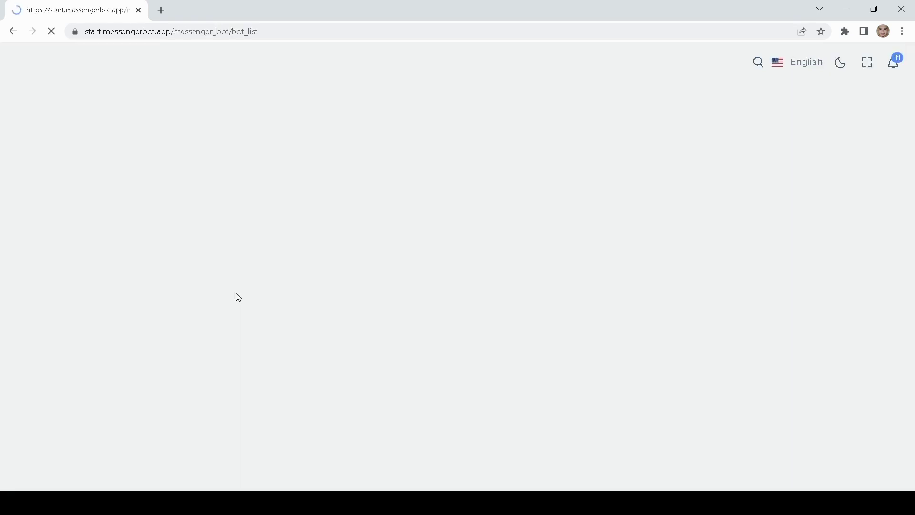
scroll(220, 285, down, 1)
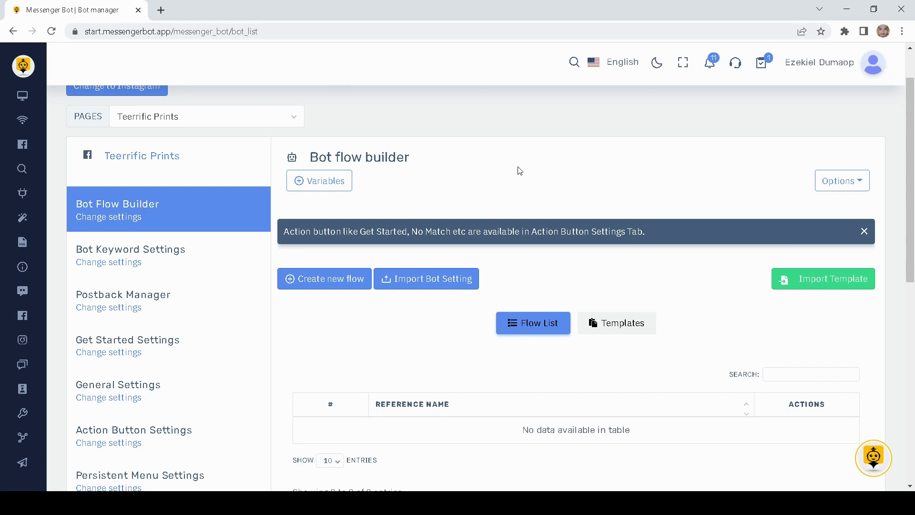
scroll(527, 168, down, 1)
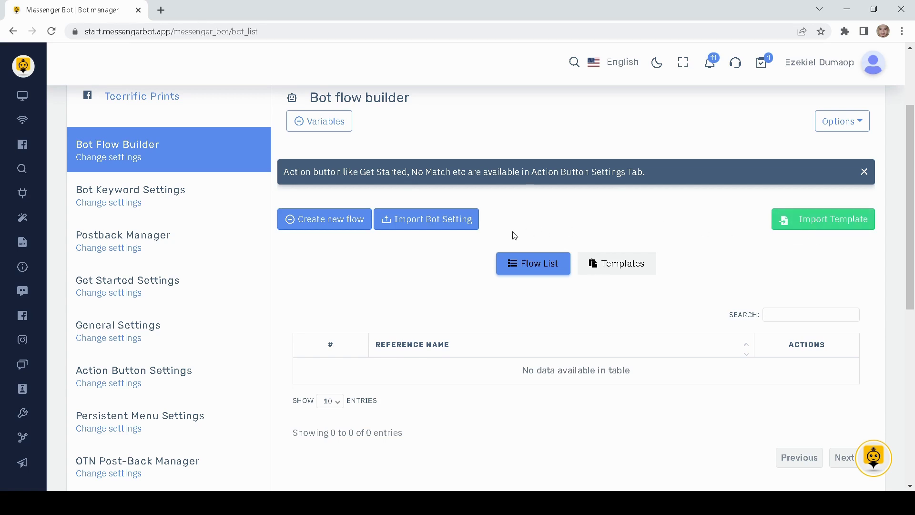
scroll(513, 235, down, 1)
drag(417, 310, 631, 312)
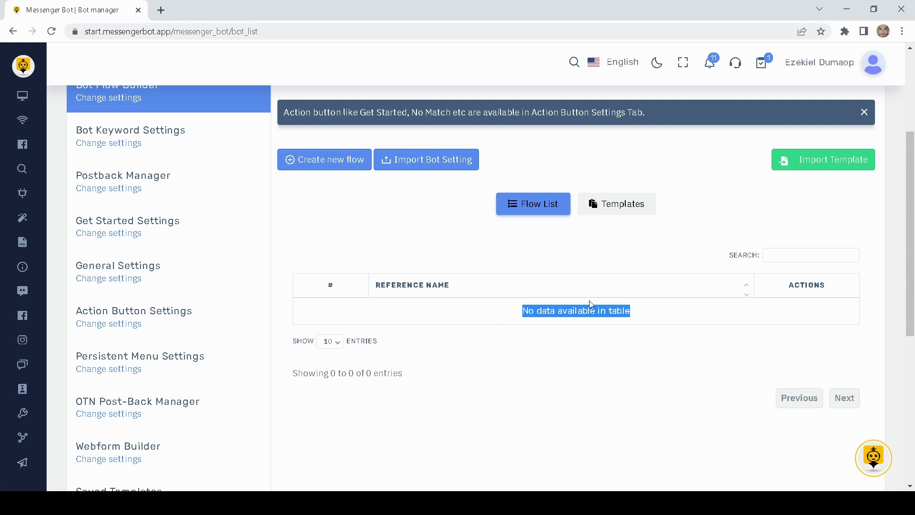
click(667, 331)
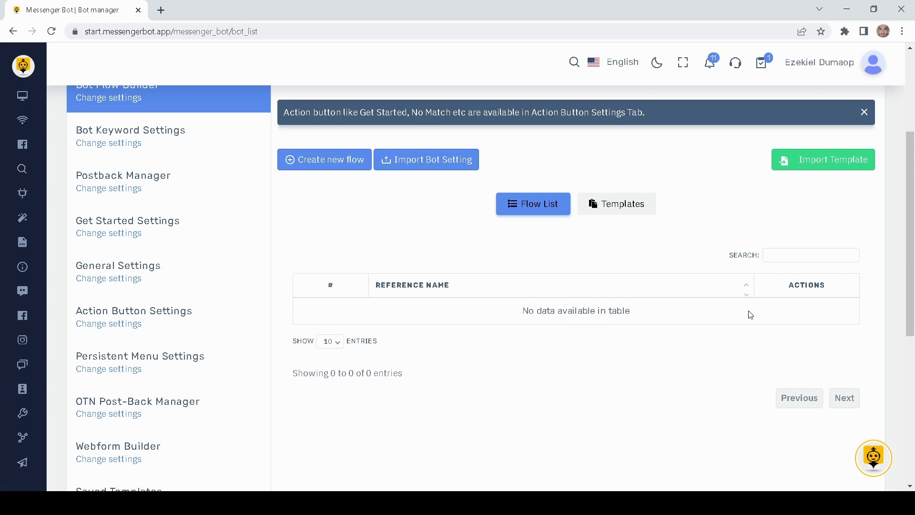
Step: Browse the Featured Templates, such as Real Estate and Sell Products
click(616, 209)
scroll(476, 283, down, 1)
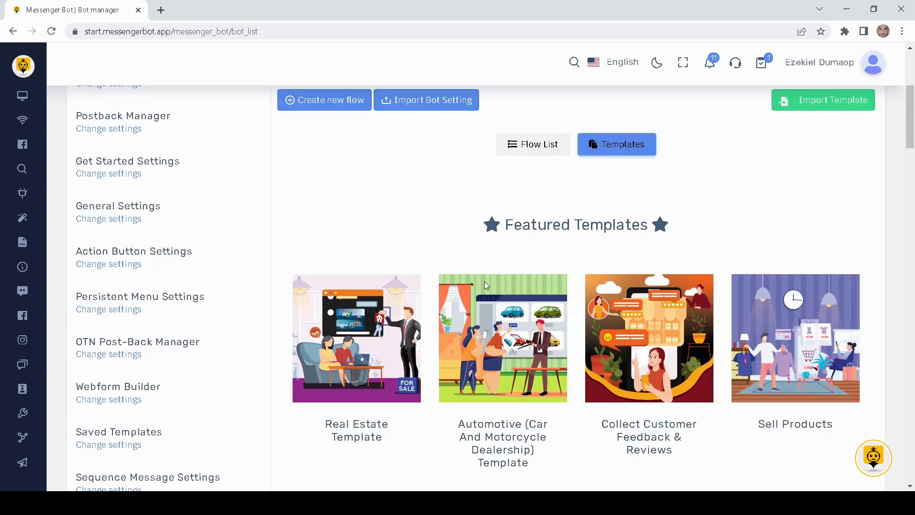
scroll(506, 336, down, 4)
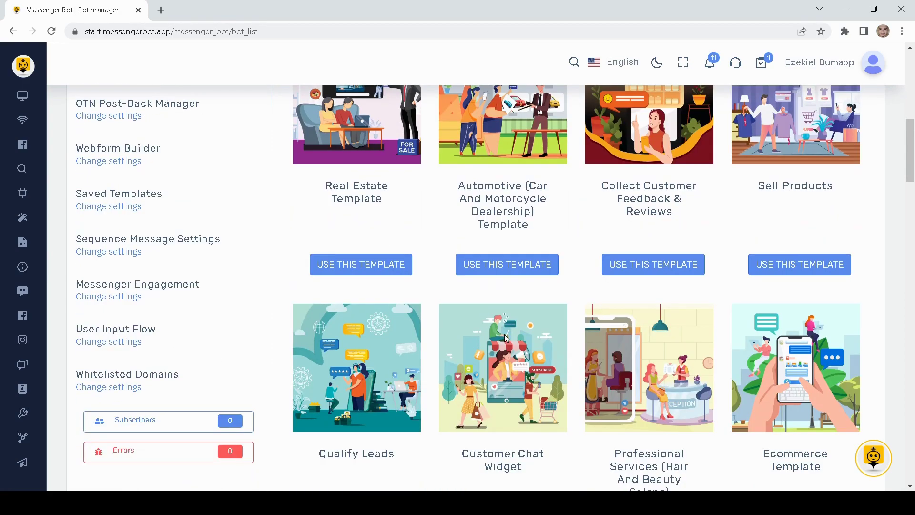
scroll(504, 334, up, 5)
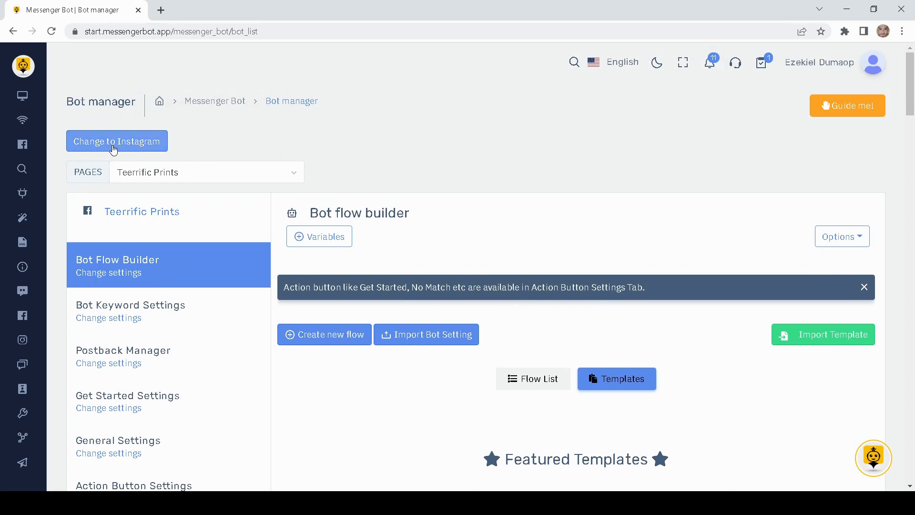
Step: Switch the bot manager to Instagram and create a new flow in the visual builder
click(139, 149)
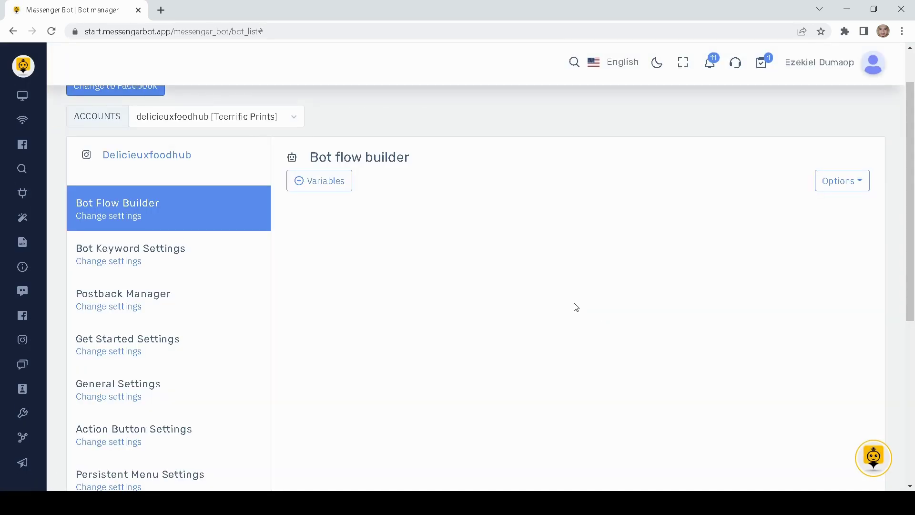
scroll(458, 310, down, 1)
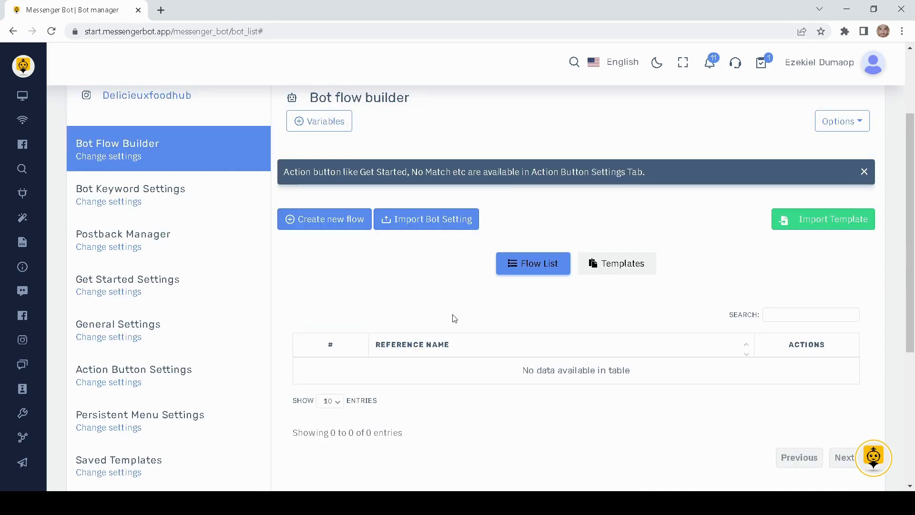
scroll(425, 315, up, 1)
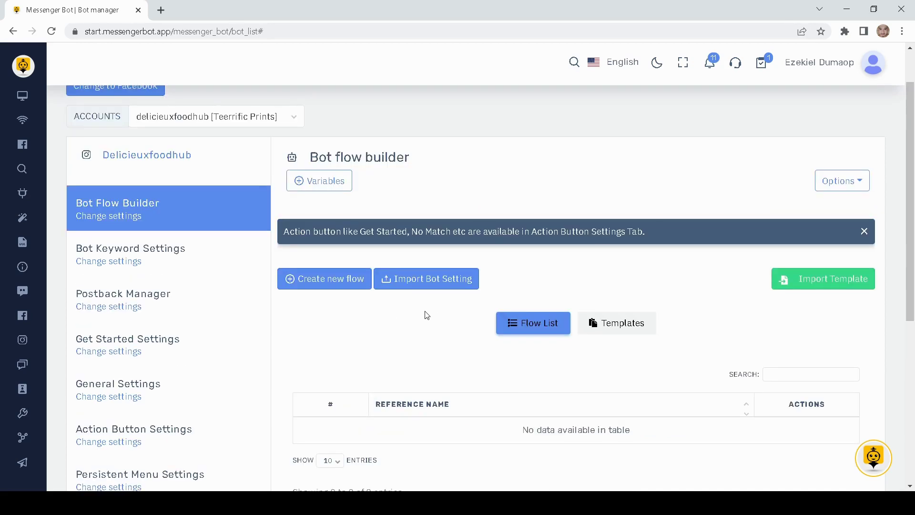
scroll(316, 235, up, 1)
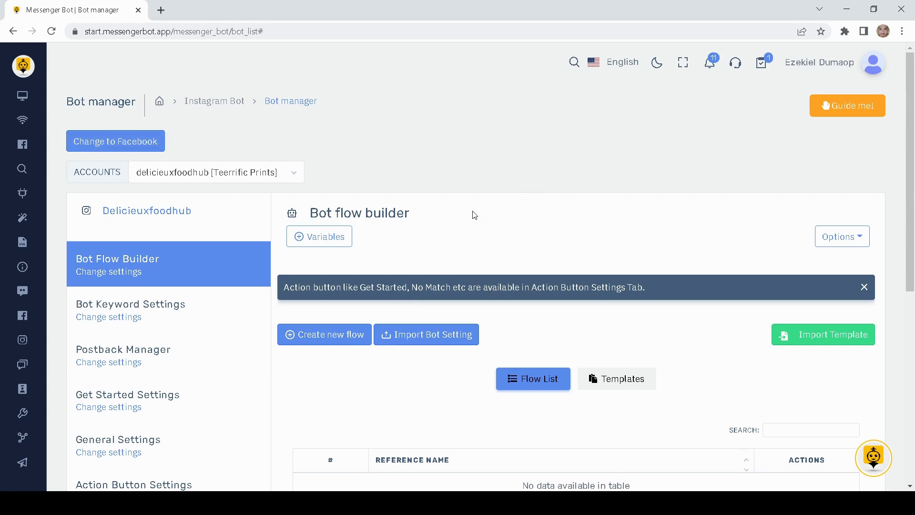
scroll(472, 212, down, 1)
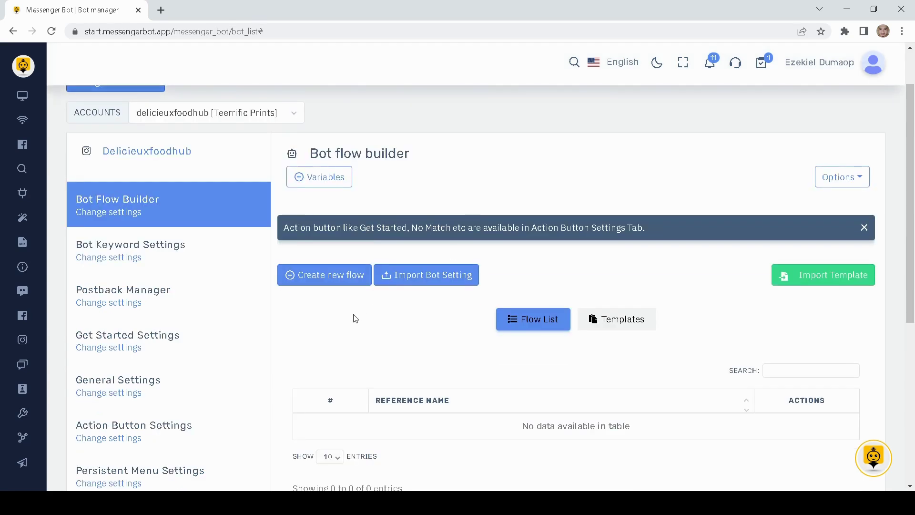
click(321, 284)
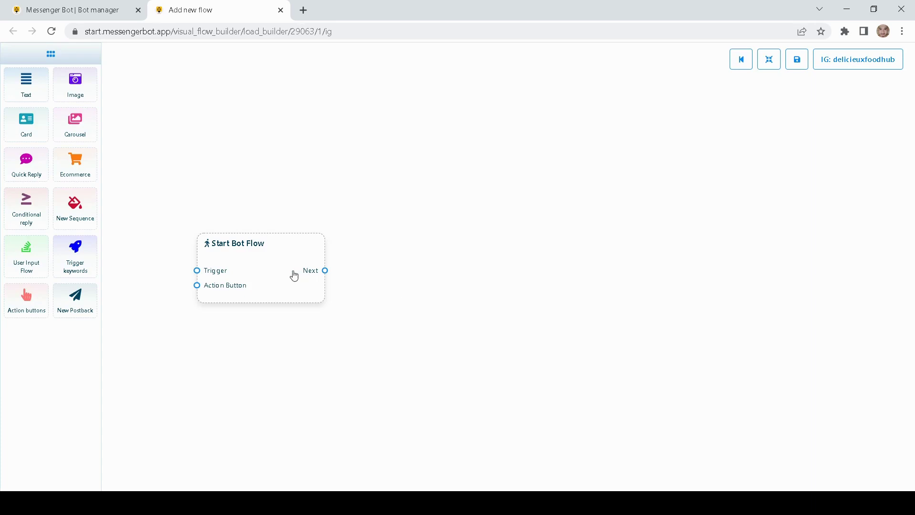
Step: Place a Trigger keywords node and an Action buttons node beside Start Bot Flow
drag(291, 273, 387, 273)
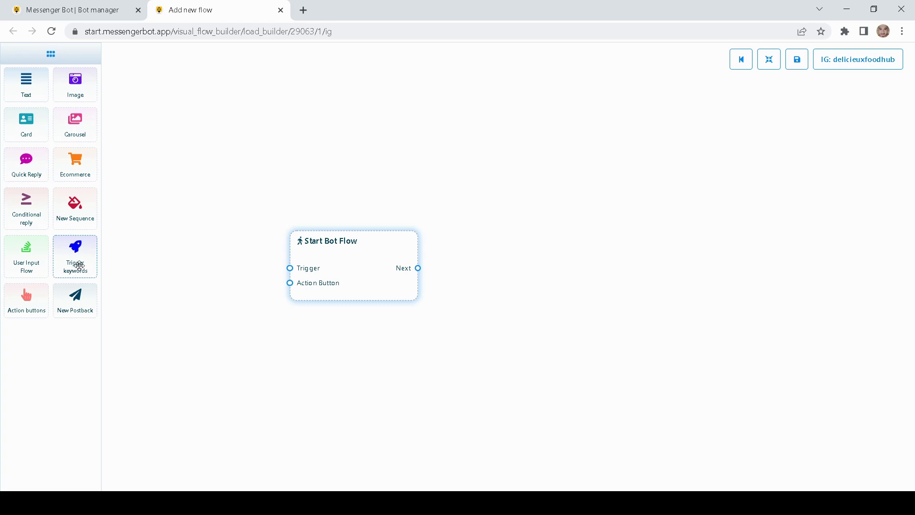
drag(78, 265, 196, 229)
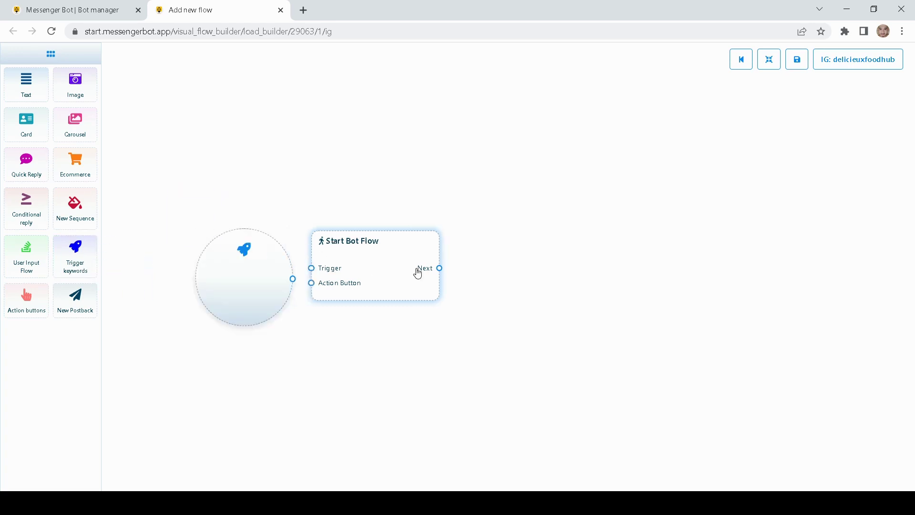
drag(26, 298, 261, 386)
drag(251, 272, 247, 224)
drag(443, 277, 441, 286)
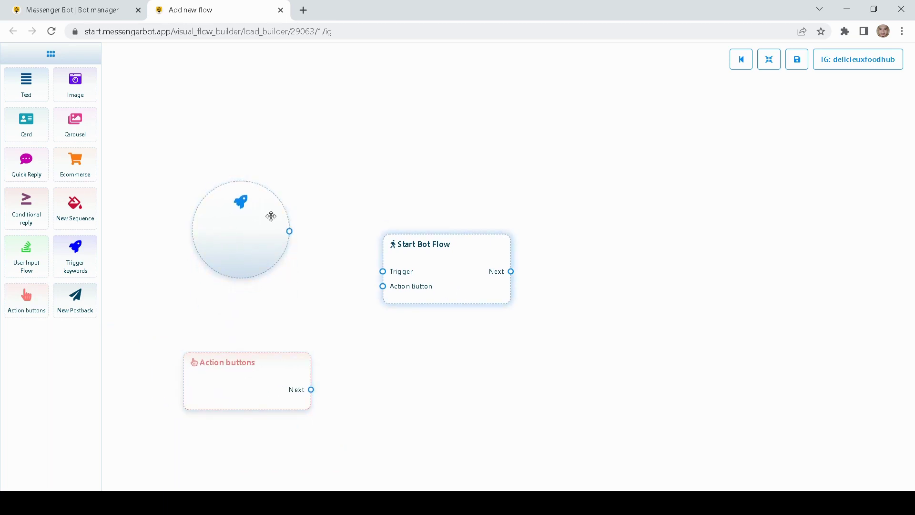
Step: Open the trigger's keyword settings and discard them, then open the Action buttons settings
double_click(235, 241)
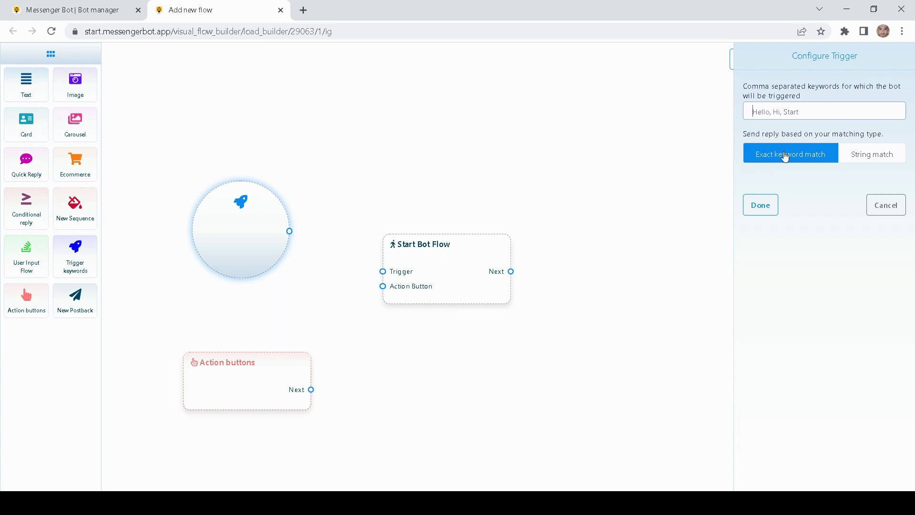
click(768, 118)
click(846, 161)
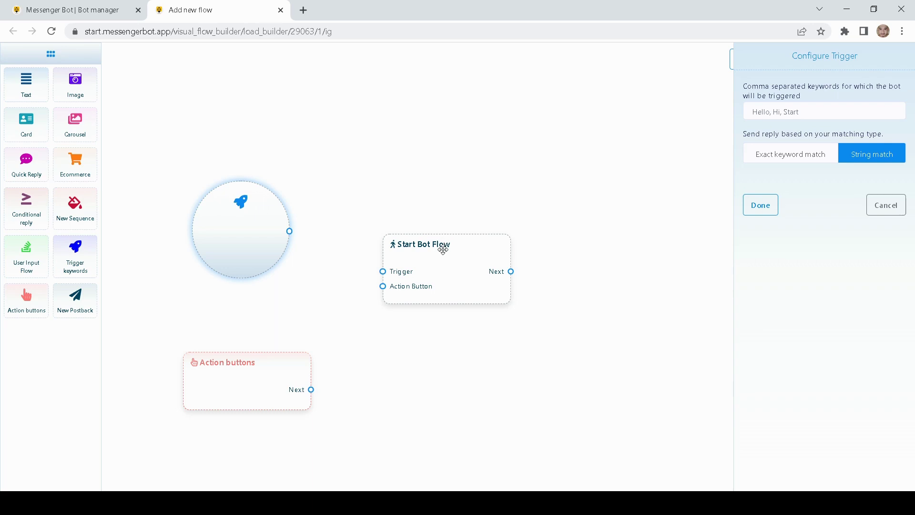
click(871, 204)
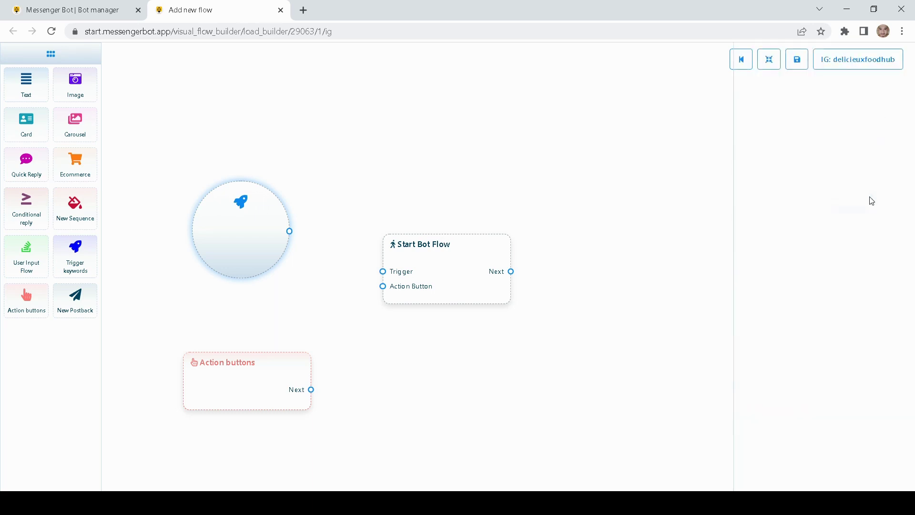
double_click(235, 371)
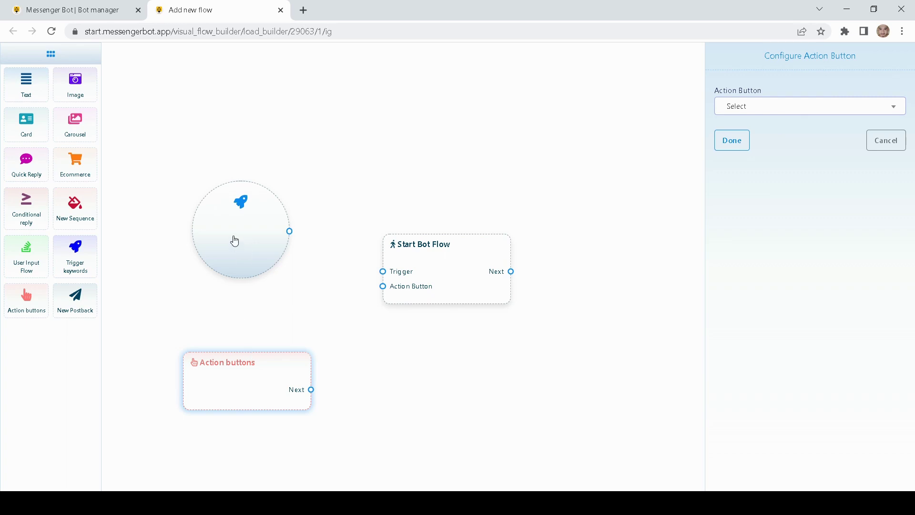
Step: Delete the Action buttons node and reposition the trigger node
right_click(239, 382)
click(265, 385)
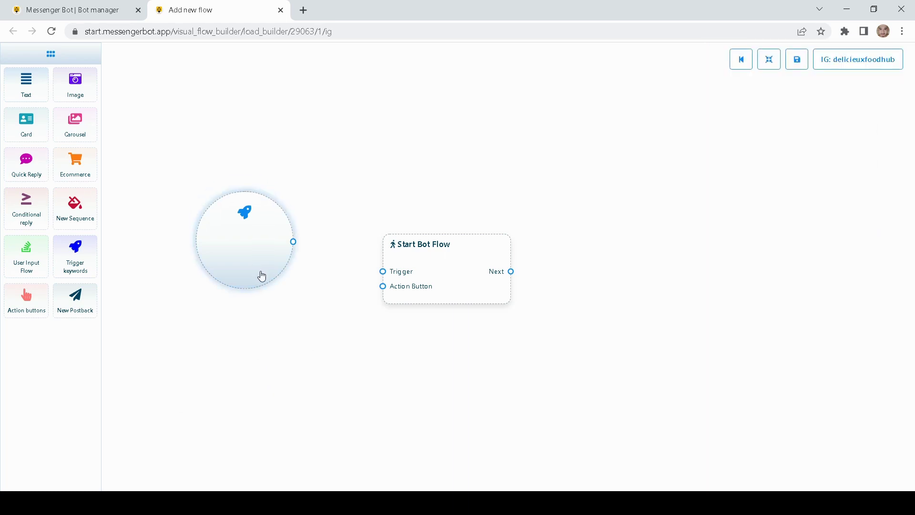
drag(262, 277, 282, 298)
drag(256, 289, 253, 299)
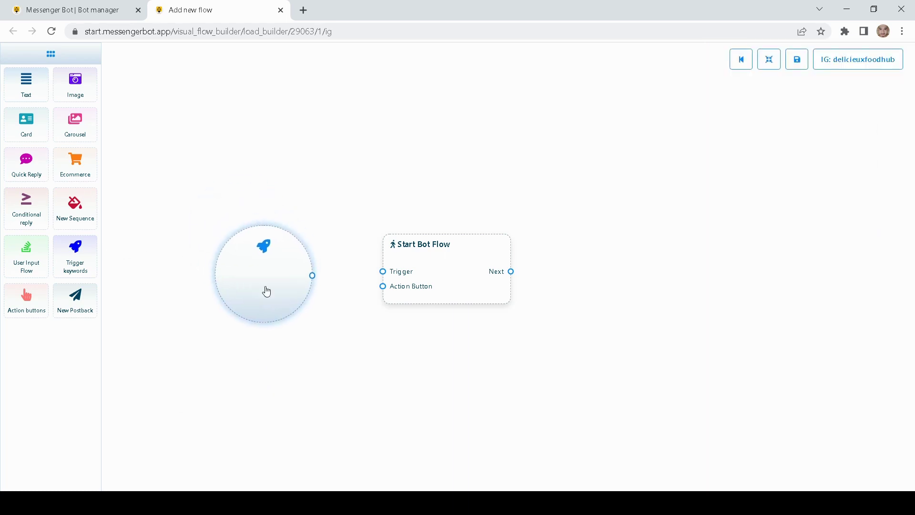
mouse_move(278, 276)
mouse_down()
mouse_move(285, 257)
mouse_move(283, 279)
mouse_move(272, 279)
mouse_up()
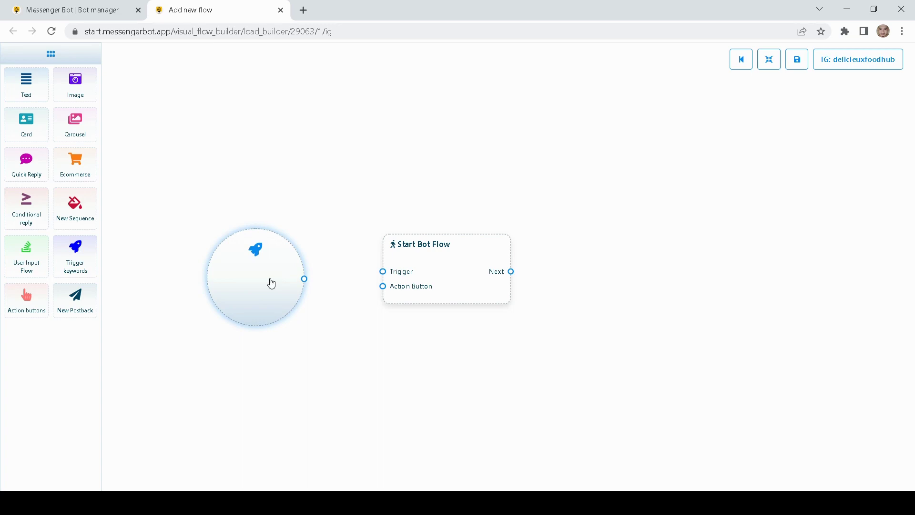
Step: Set the trigger keyword to 'Hello' with exact keyword match and save it
double_click(272, 283)
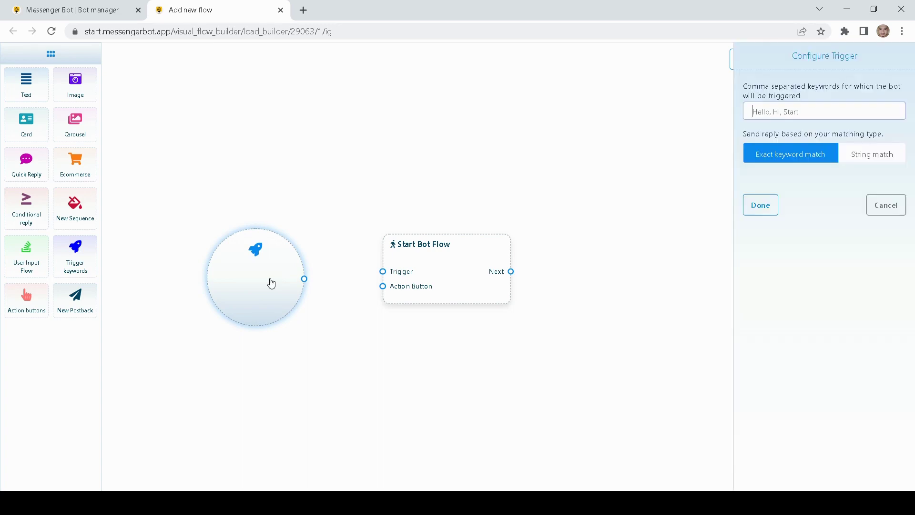
click(780, 107)
text(Hello)
click(829, 201)
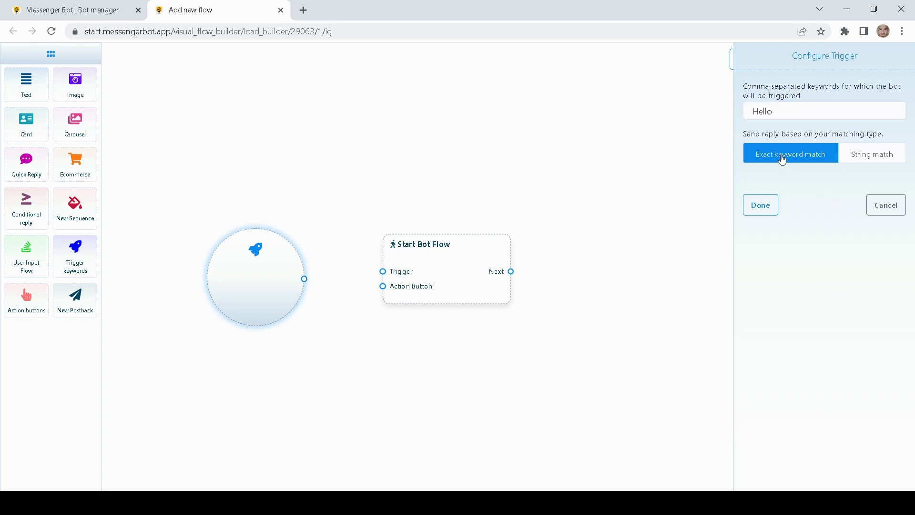
click(761, 205)
drag(256, 292, 268, 278)
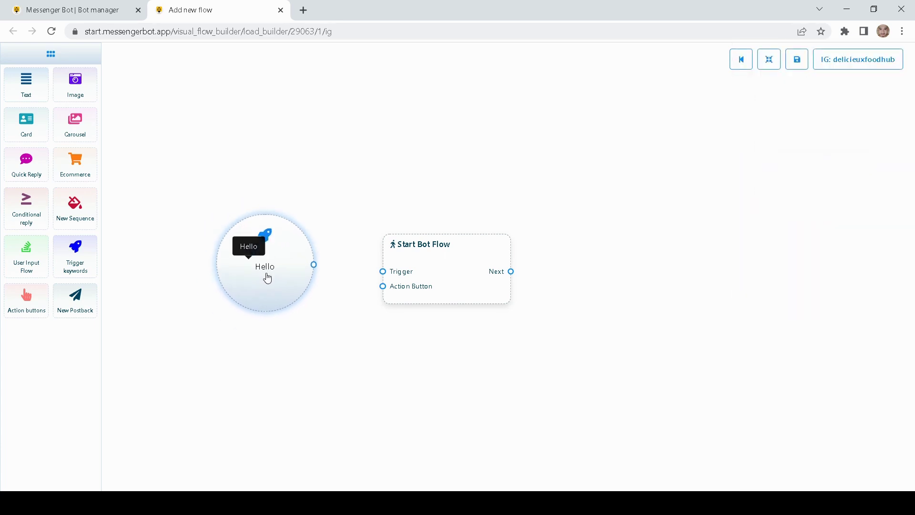
Step: Connect the Hello trigger to the Start Bot Flow node
drag(480, 286, 466, 273)
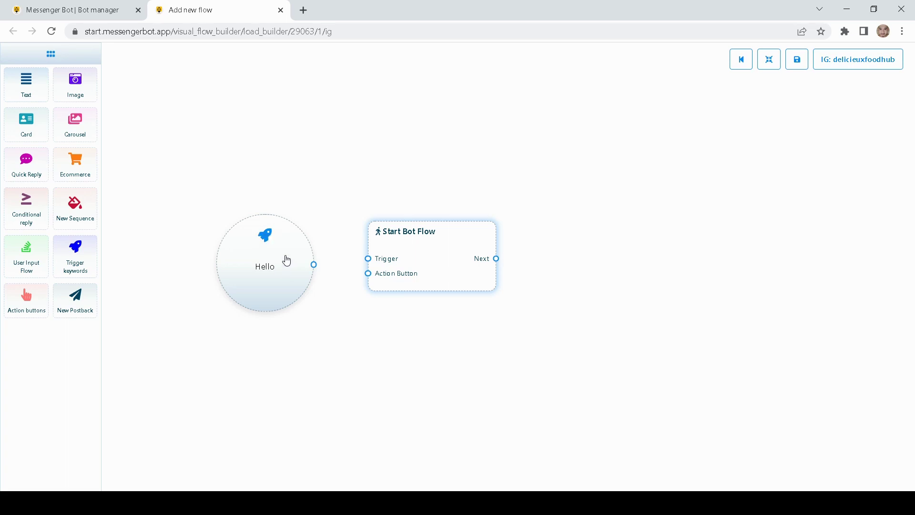
drag(314, 264, 369, 265)
mouse_move(417, 269)
mouse_down()
mouse_move(419, 283)
mouse_move(418, 271)
mouse_move(411, 278)
mouse_up()
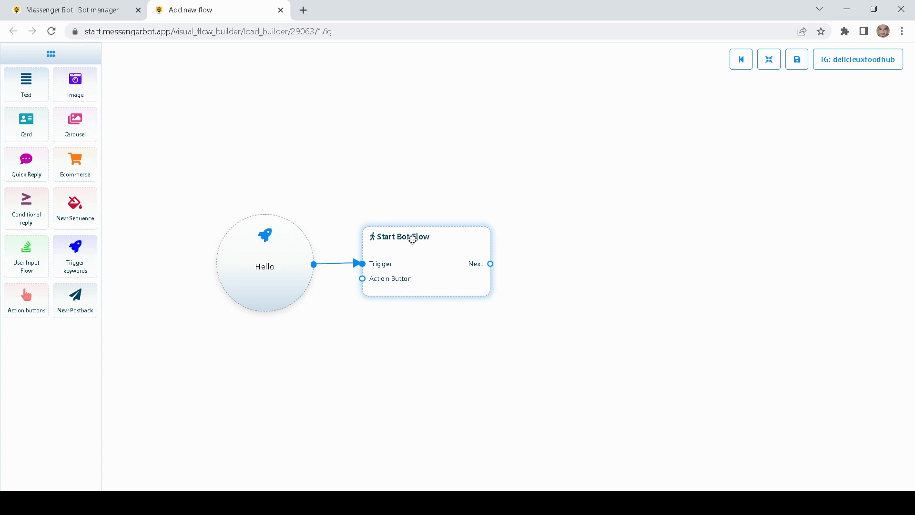
Step: Give Start Bot Flow the reference title 'Instagrambot demo'
double_click(418, 260)
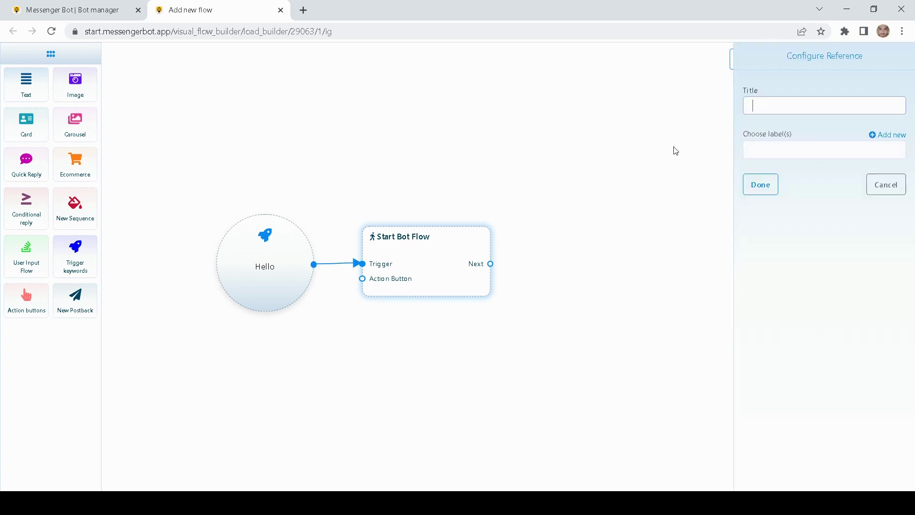
click(788, 107)
text(Instagrambot demo)
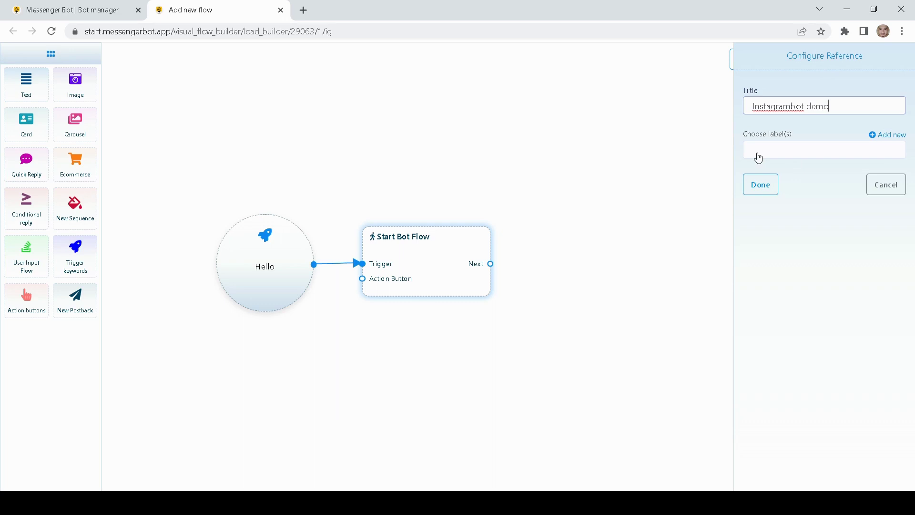
click(763, 184)
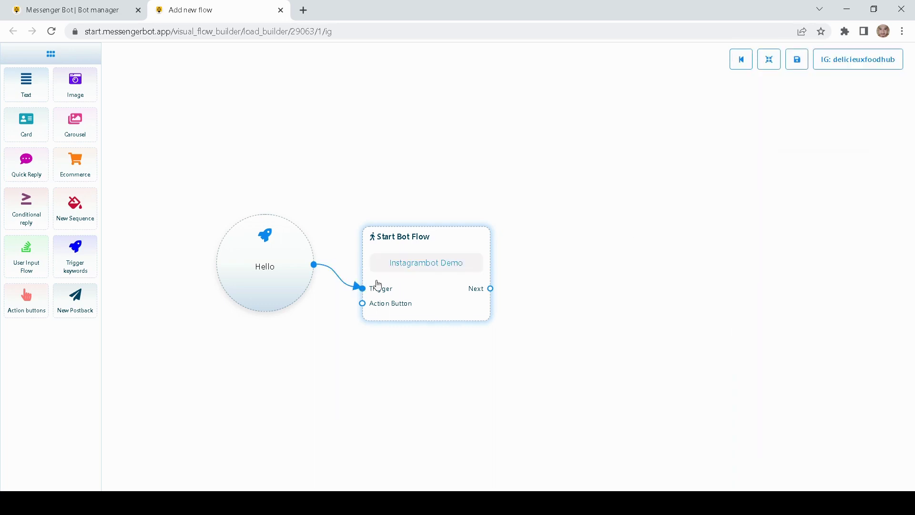
Step: Add a Text block and link it to the start block's Next output
drag(417, 292, 419, 270)
drag(608, 247, 581, 241)
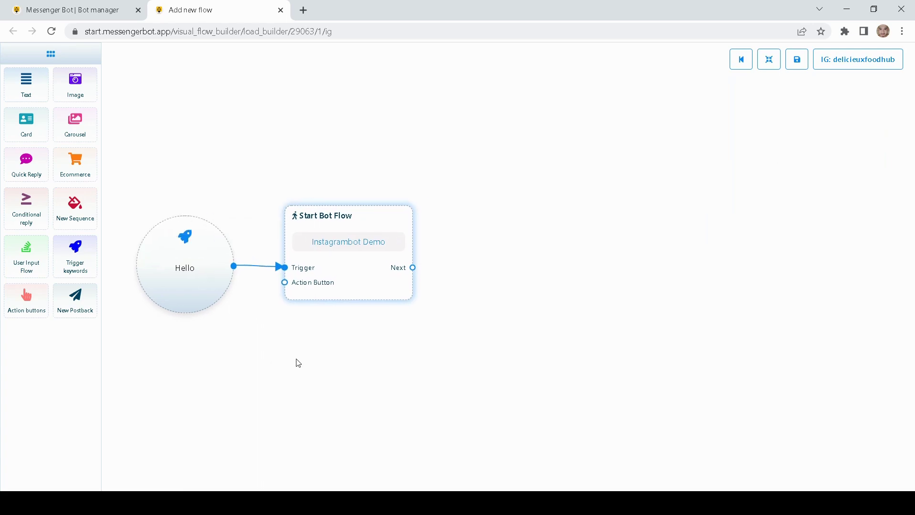
drag(351, 355, 298, 362)
drag(578, 243, 550, 261)
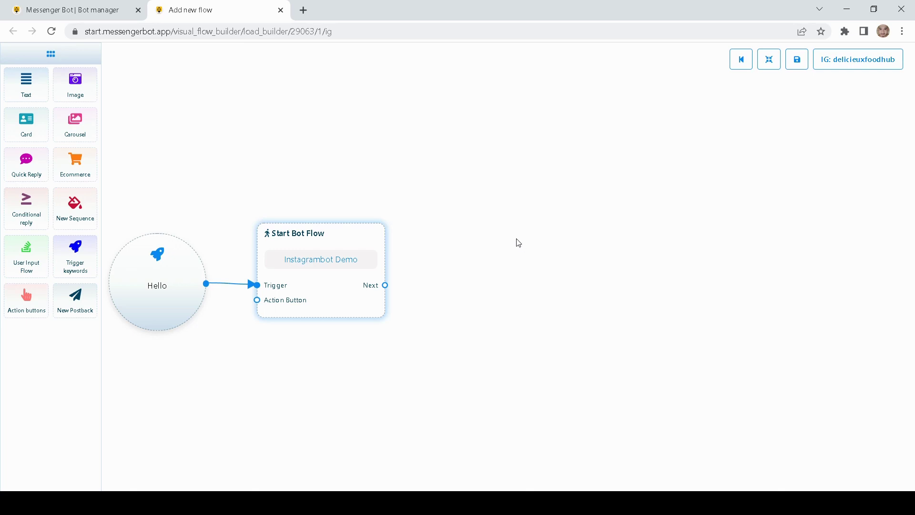
drag(337, 257, 369, 273)
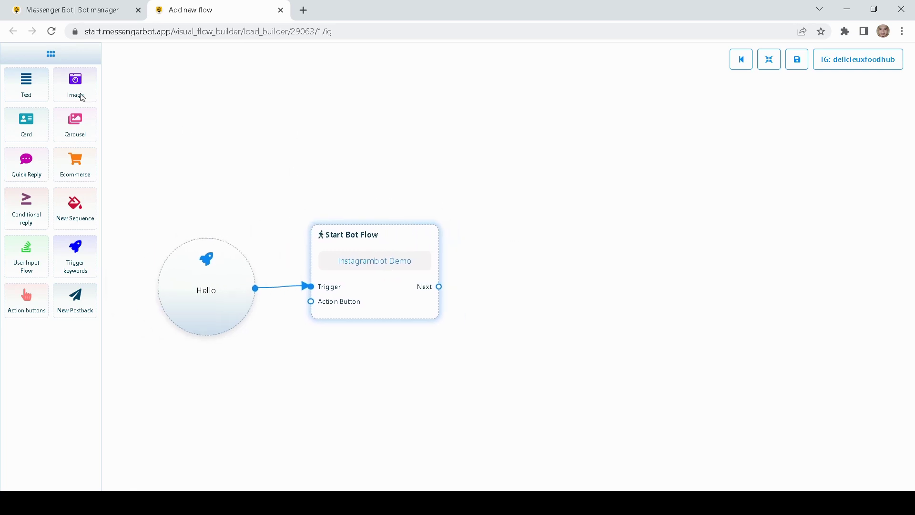
drag(26, 85, 537, 228)
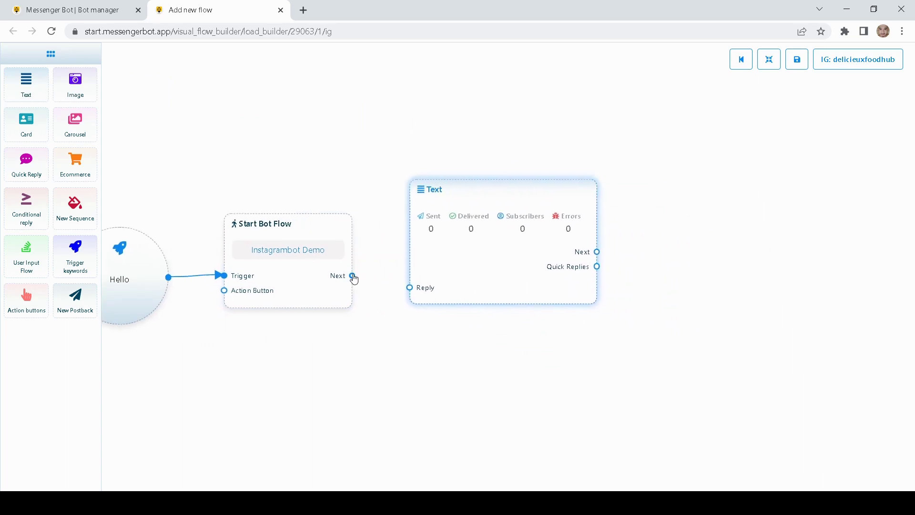
drag(353, 275, 413, 295)
drag(491, 261, 474, 263)
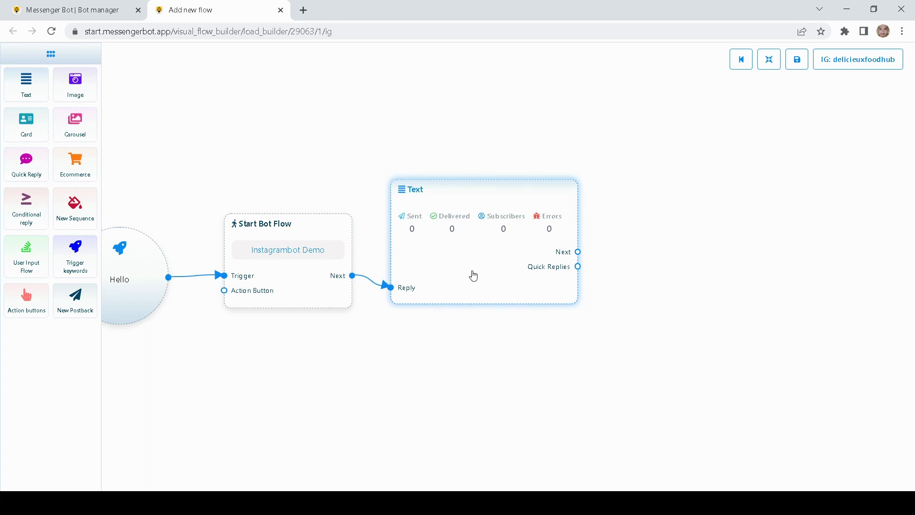
Step: Write the reply 'Hi #LEAD_FULL_NAME# Thank you for visiting our shop' in the Text block
double_click(422, 262)
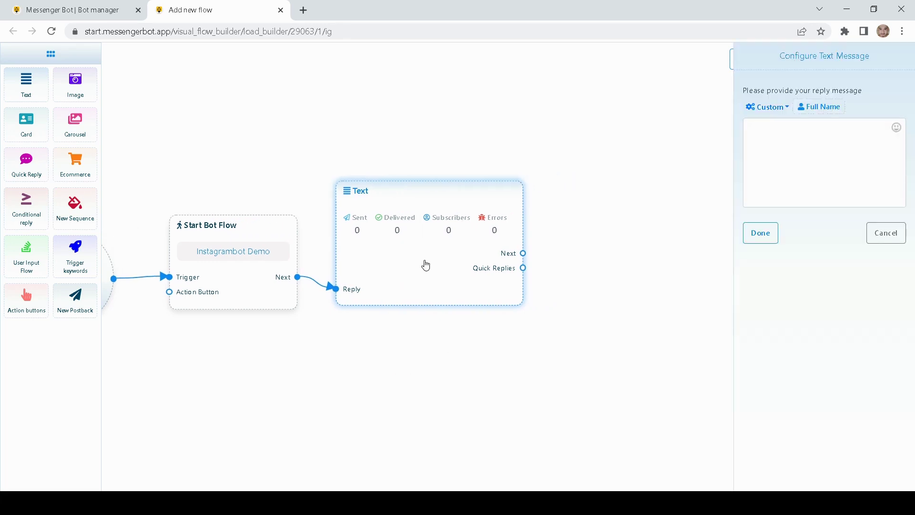
click(797, 135)
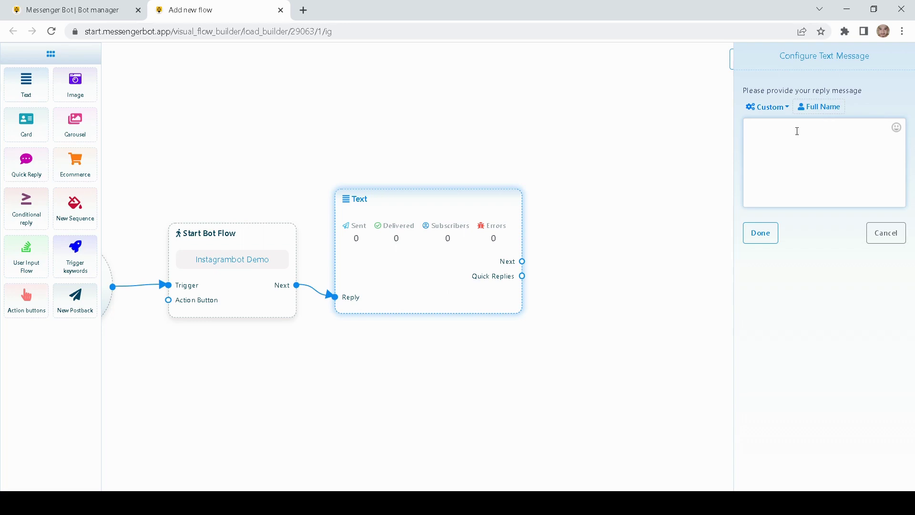
text(Thank you for visiting our shop)
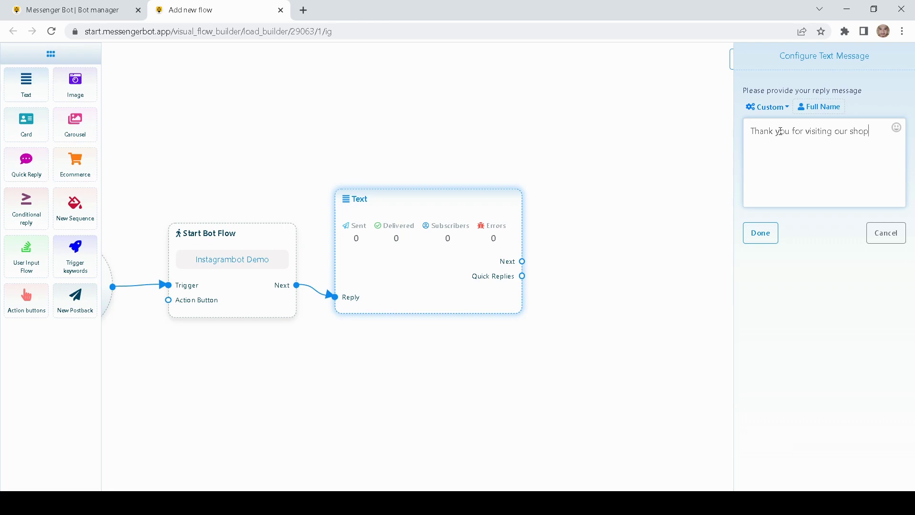
drag(870, 131, 702, 113)
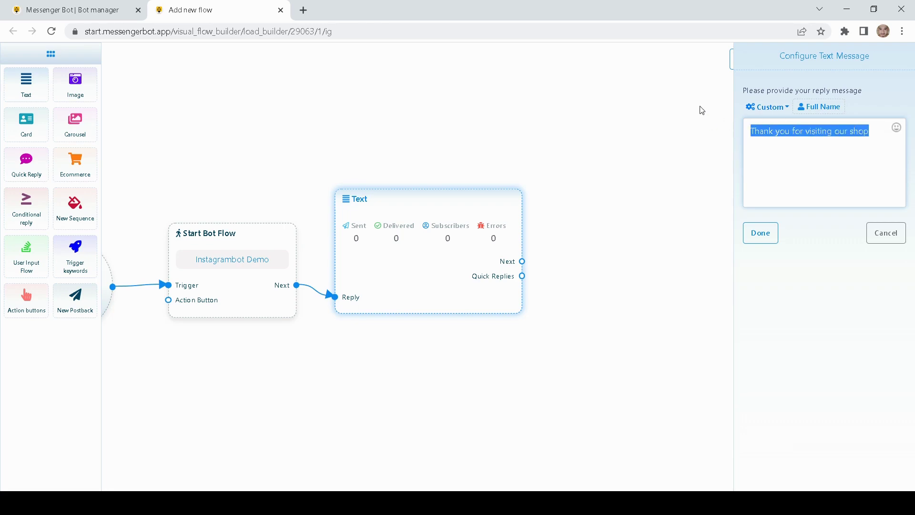
text(H)
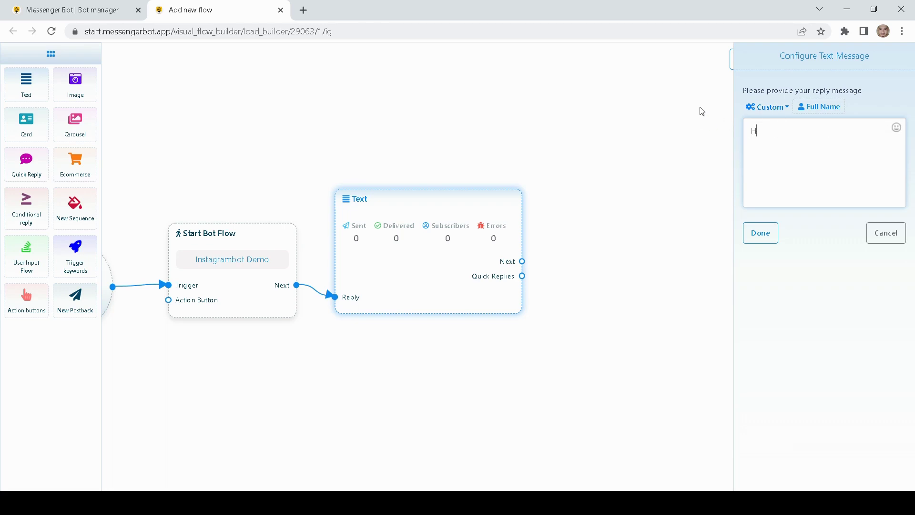
text(i)
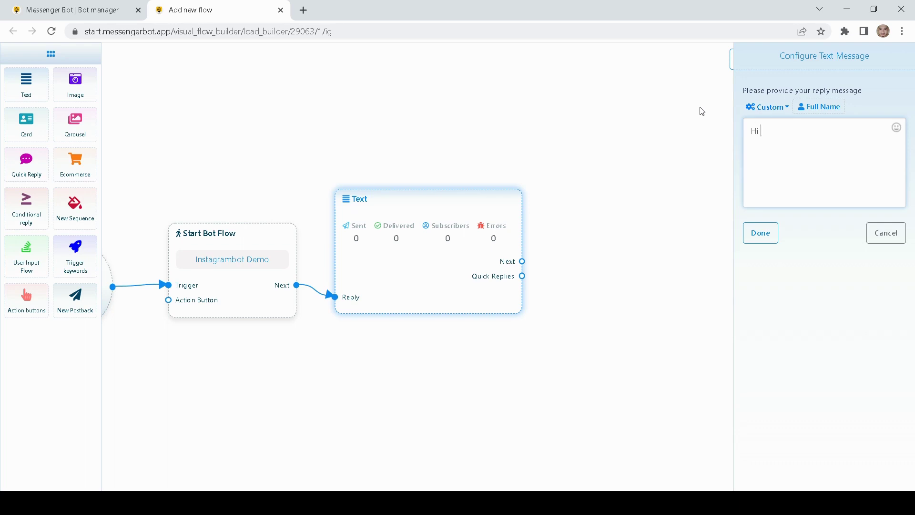
click(819, 107)
click(863, 140)
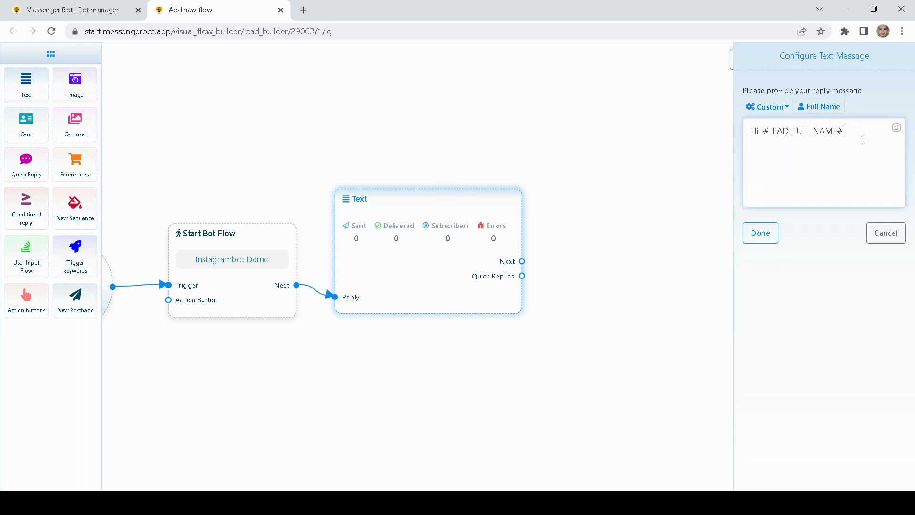
text(Thank you for visiting our shop)
Step: Add a winking emoji after the message and save the greeting
click(897, 128)
click(798, 213)
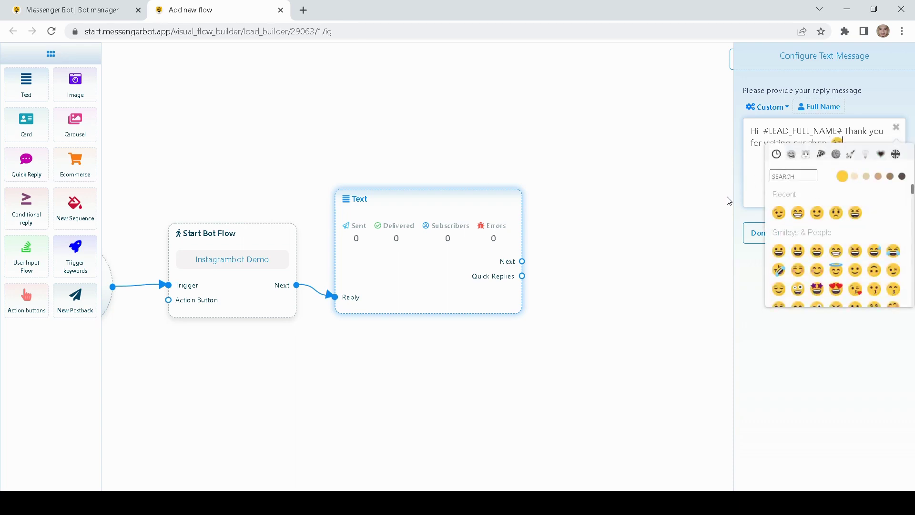
click(741, 213)
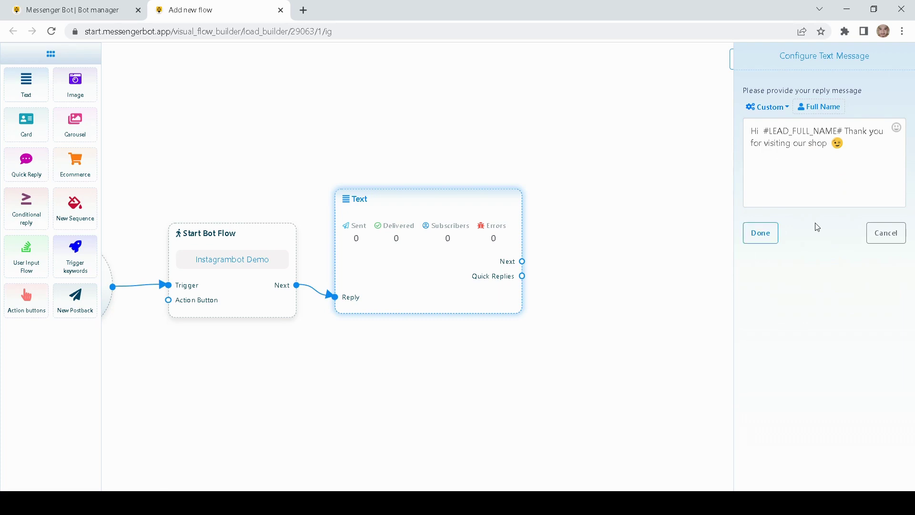
click(766, 233)
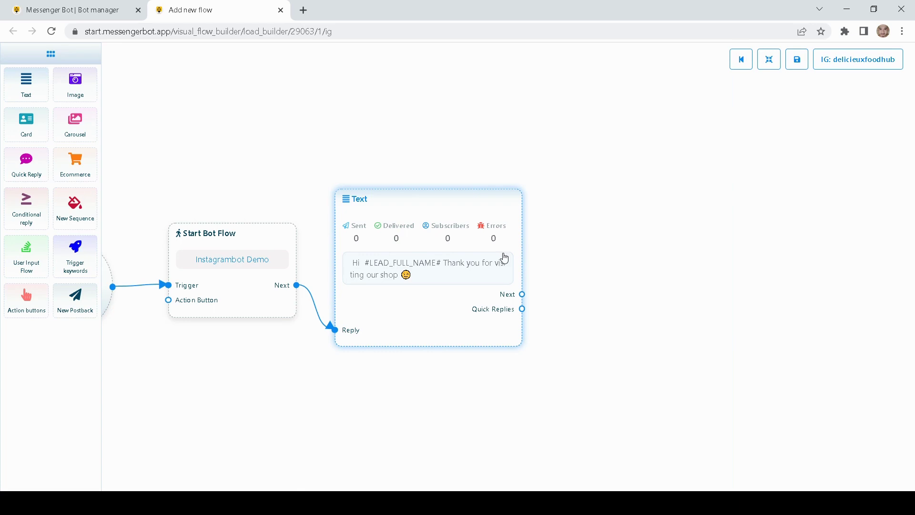
Step: Create a Card block from the greeting's Next output and place its Button block beside it
drag(606, 243, 501, 238)
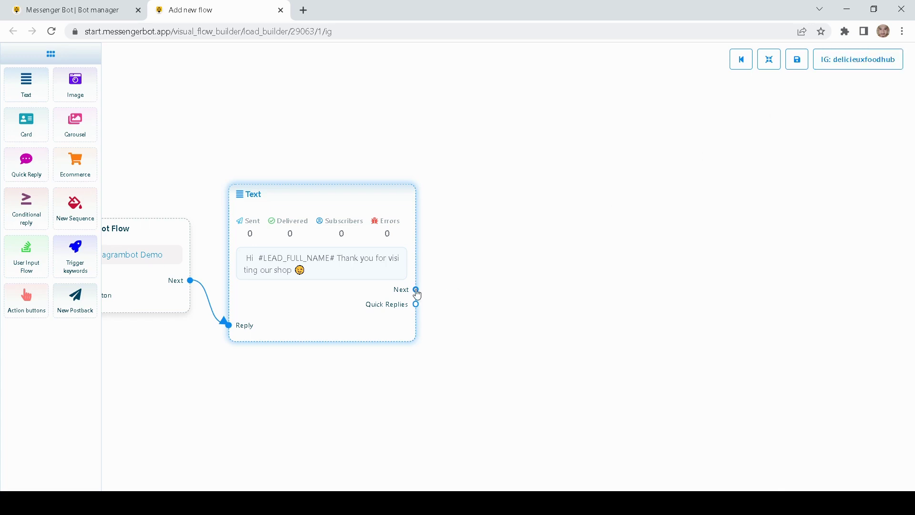
drag(416, 289, 476, 278)
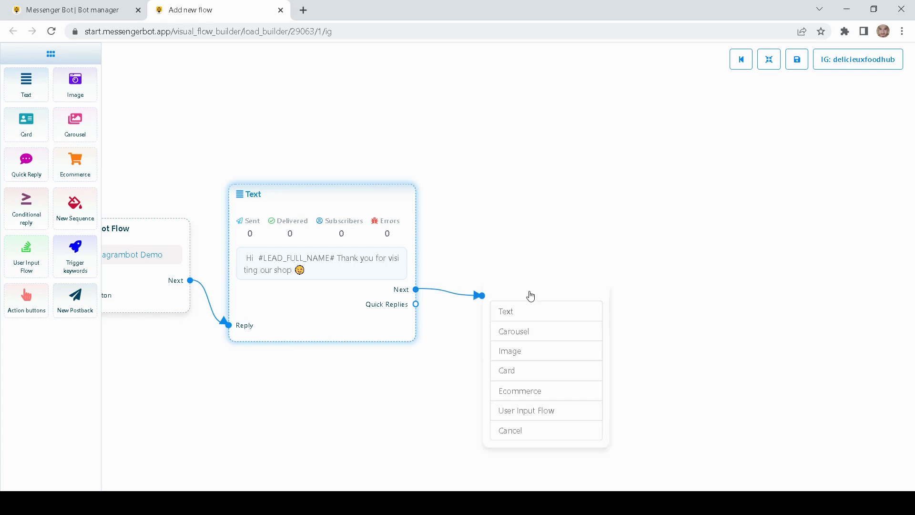
drag(529, 292, 525, 239)
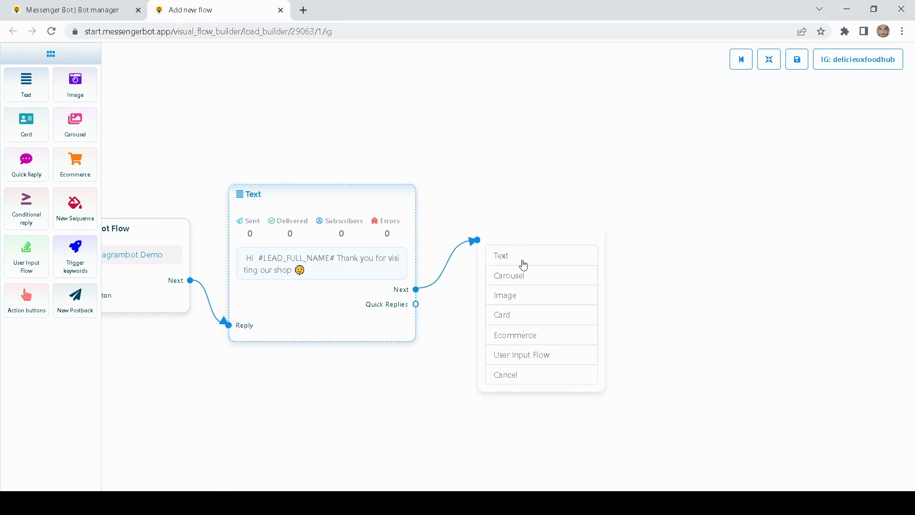
click(505, 315)
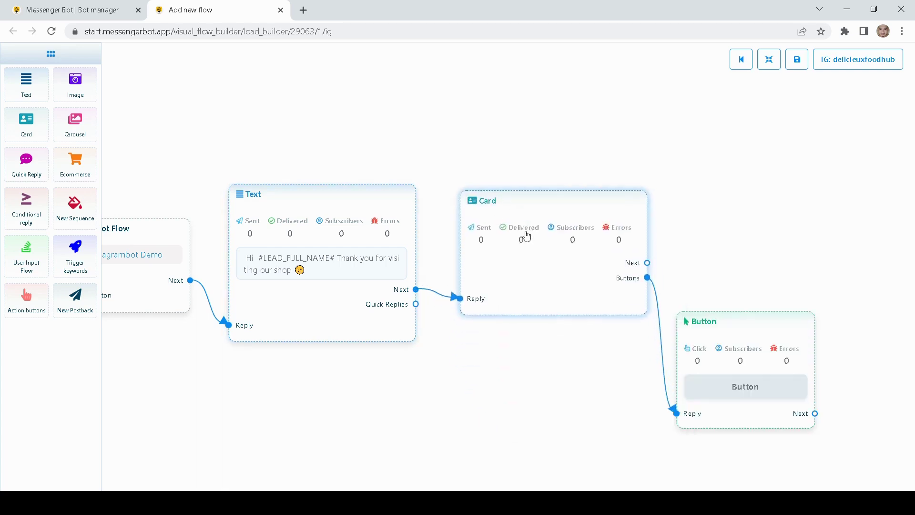
drag(724, 321, 725, 224)
drag(620, 126, 584, 125)
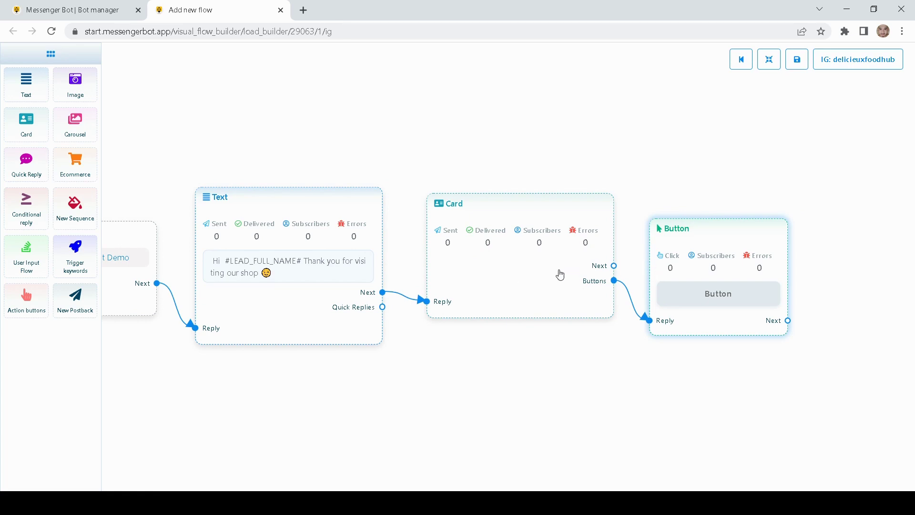
Step: Upload the Délicieux Food Hub logo to the Card and title it 'Fresh Food All The Time!'
double_click(538, 273)
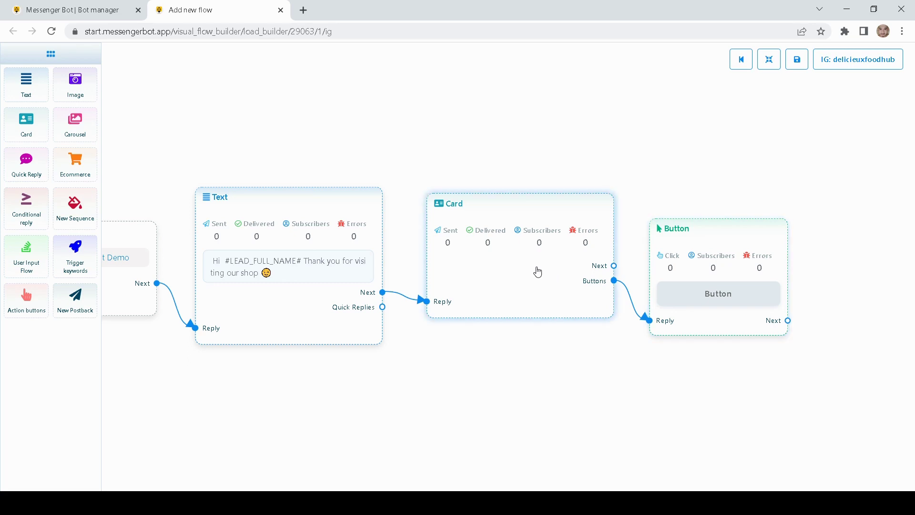
click(830, 164)
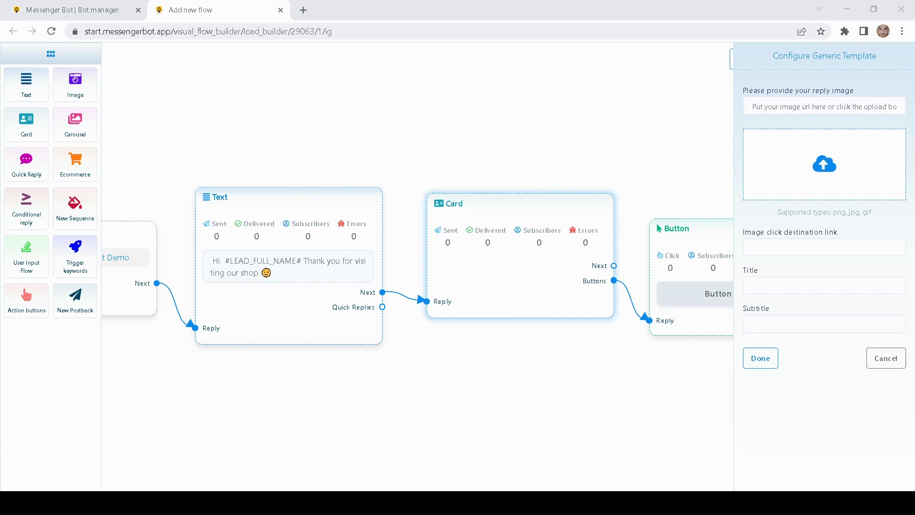
click(694, 337)
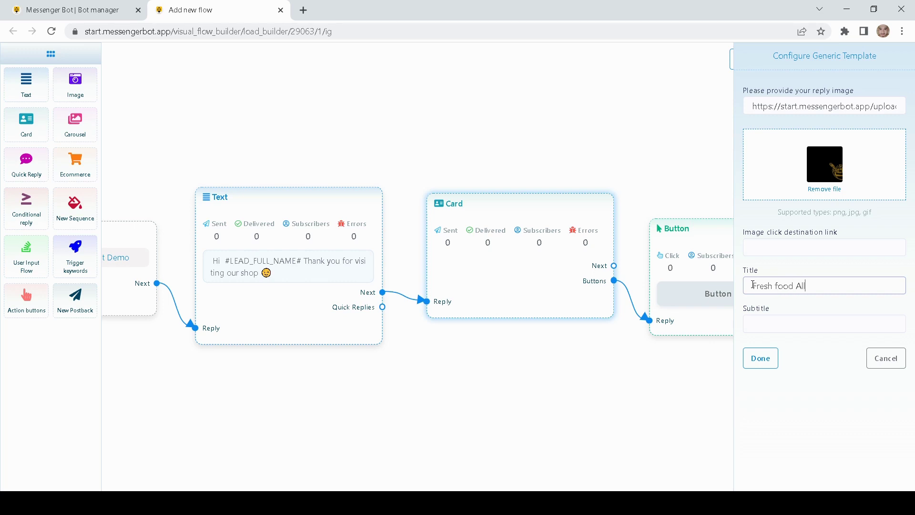
text(the time!)
click(761, 358)
drag(527, 251, 533, 143)
scroll(564, 153, right, 3)
drag(604, 248, 626, 222)
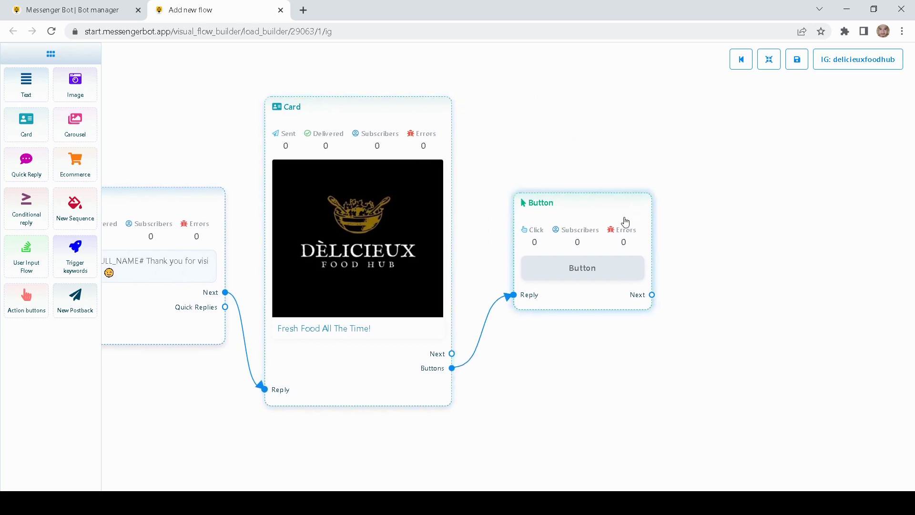
Step: Label the Card's button 'Browse Menu' and set its type to New postback
double_click(582, 219)
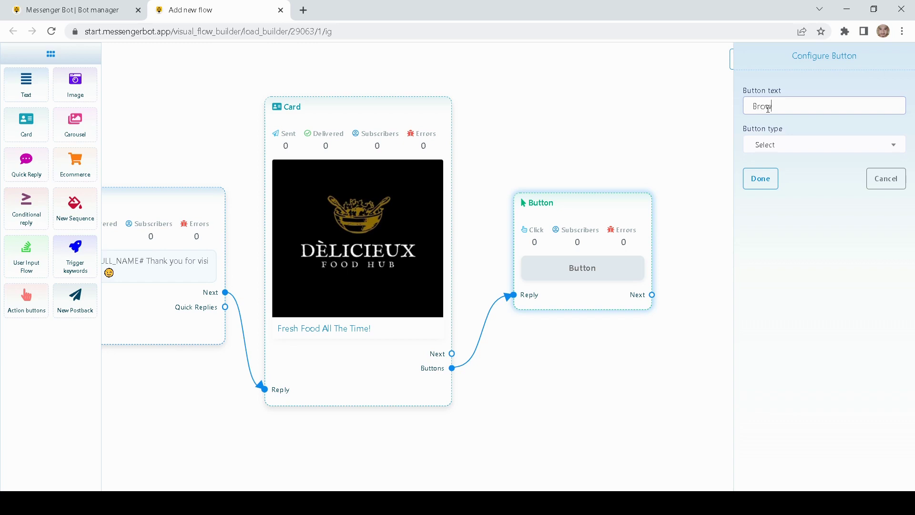
text(Browse Menu)
click(798, 145)
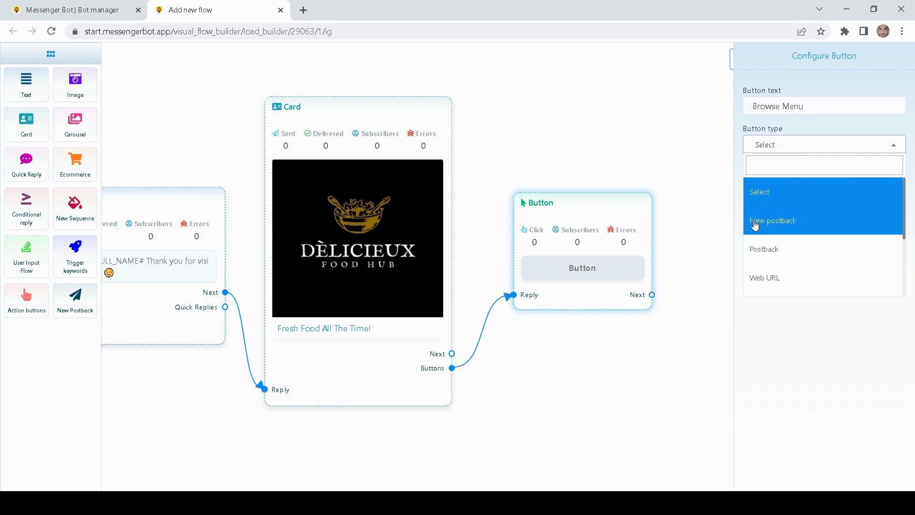
click(781, 249)
click(801, 185)
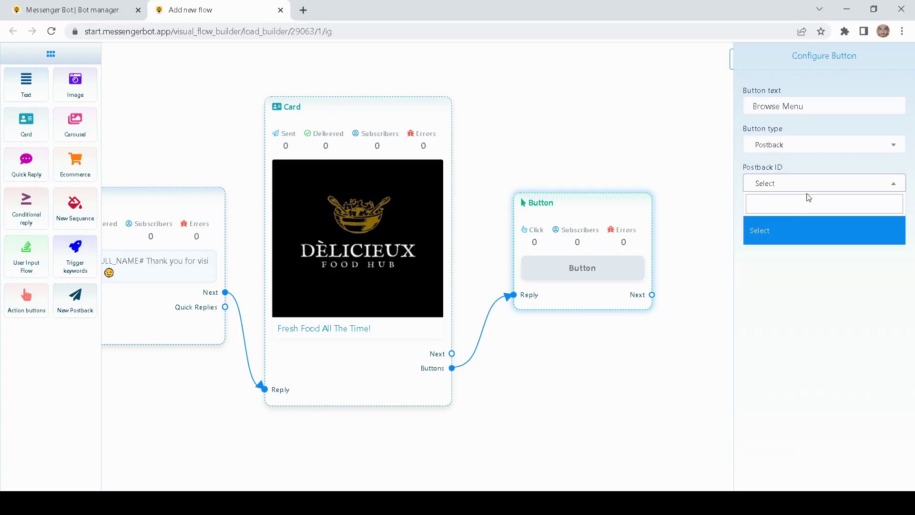
click(798, 291)
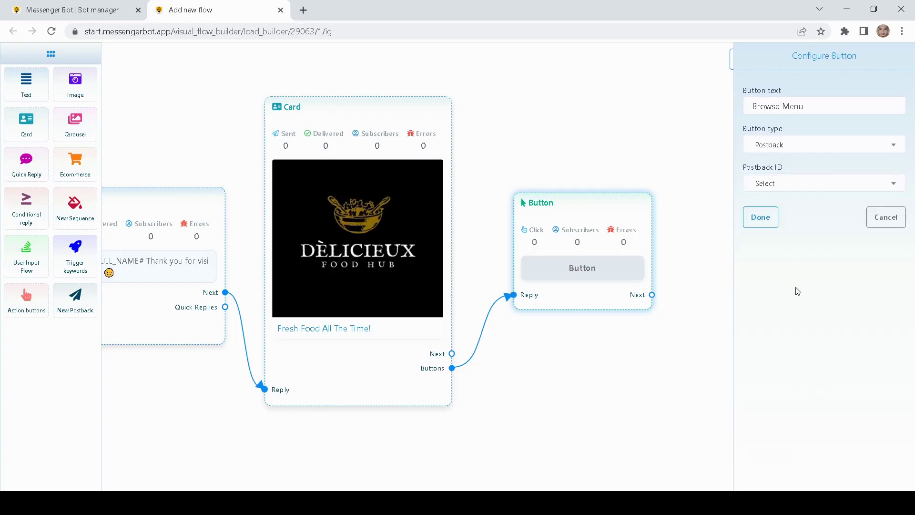
click(821, 149)
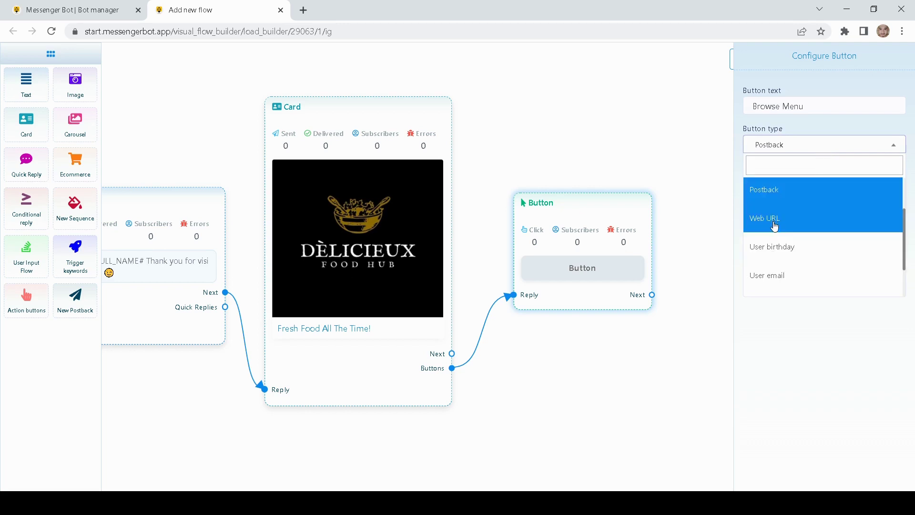
scroll(775, 246, down, 1)
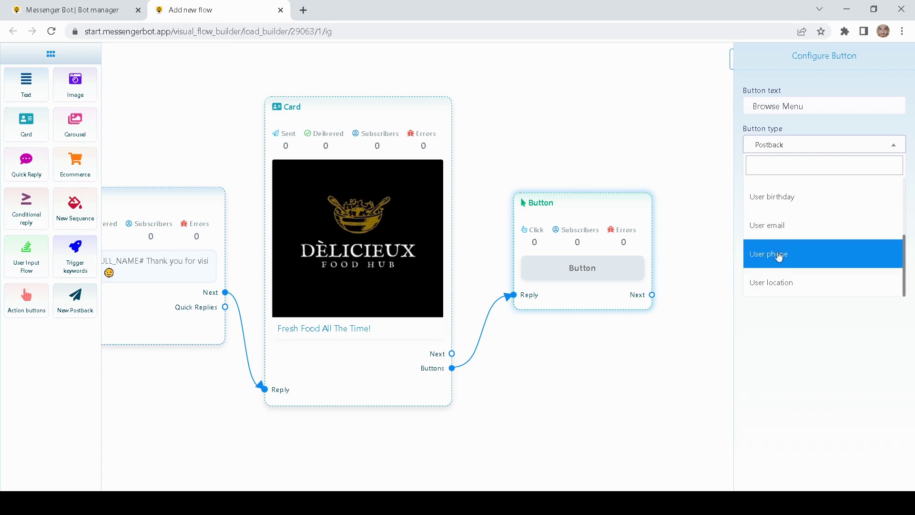
click(765, 144)
click(806, 145)
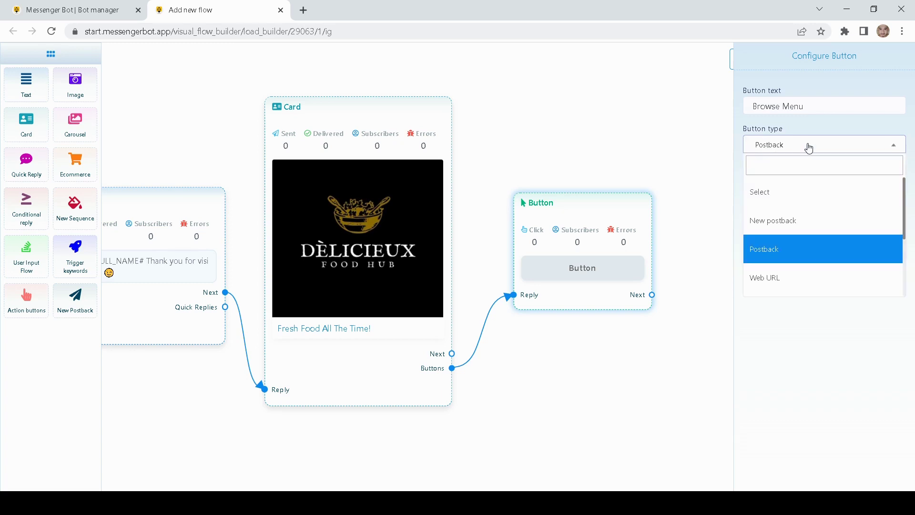
click(770, 216)
click(761, 178)
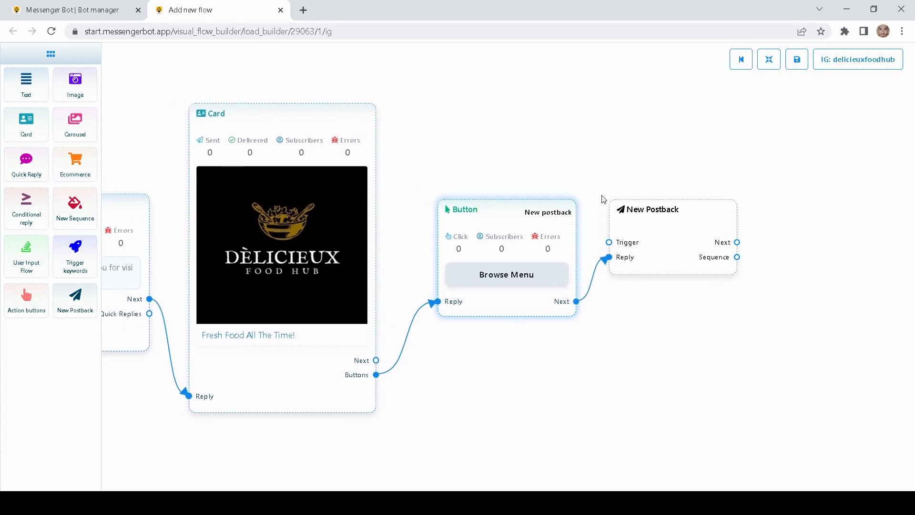
Step: Title the New Postback node 'Browsing Menu' and save it
double_click(676, 233)
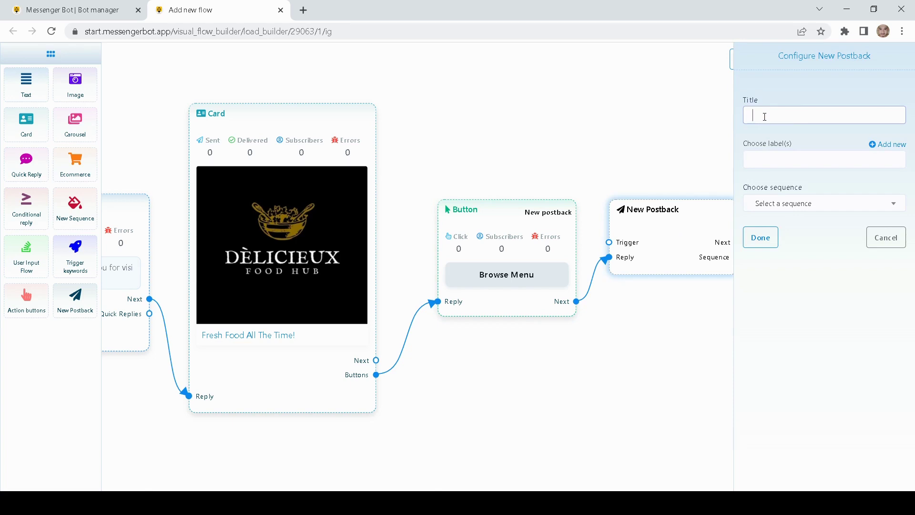
text(Browsing Menu)
click(762, 238)
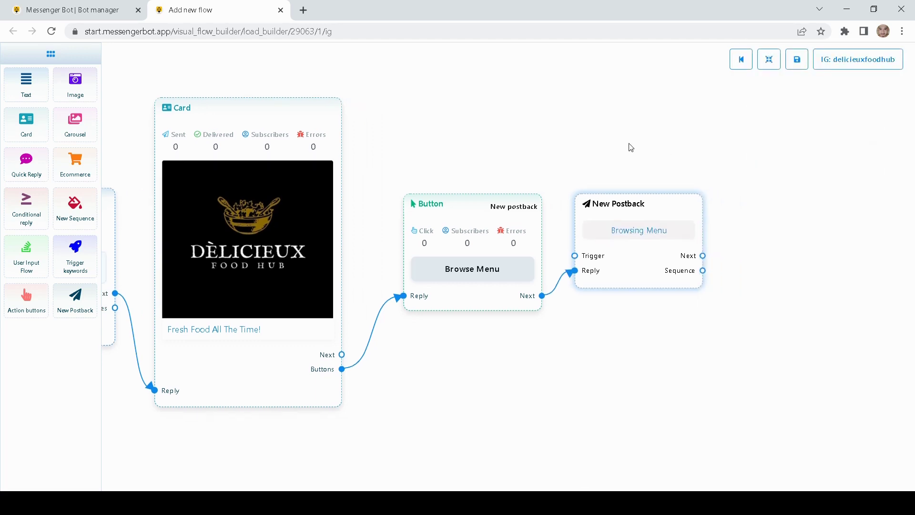
drag(631, 148, 523, 172)
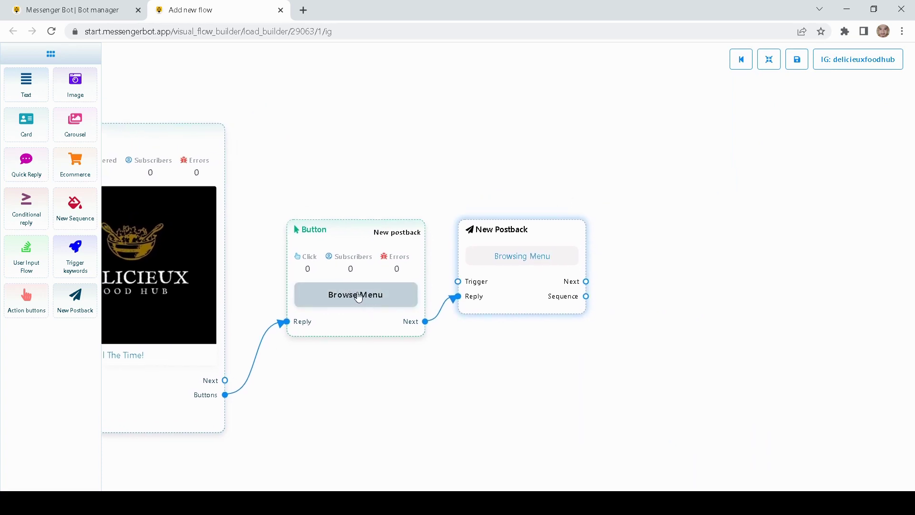
Step: Add a Carousel block and stack its three items and their button nodes neatly
drag(636, 194, 587, 198)
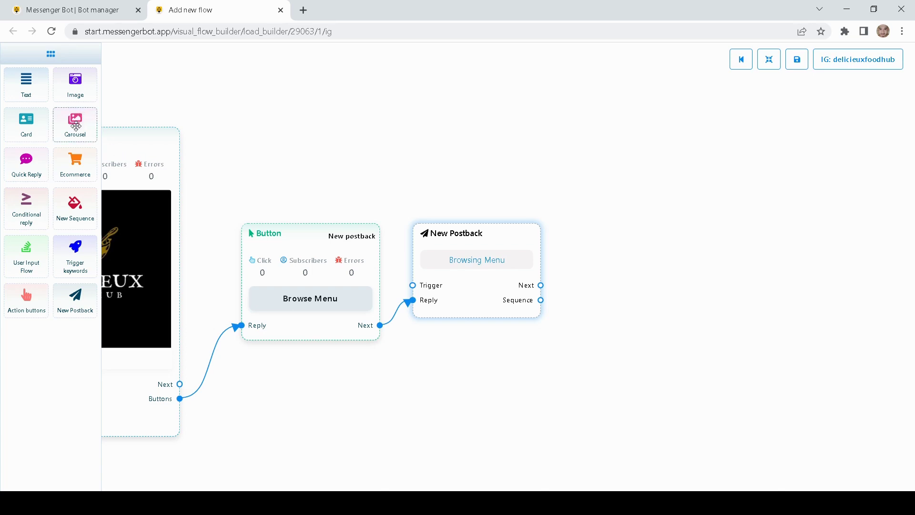
drag(76, 125, 663, 251)
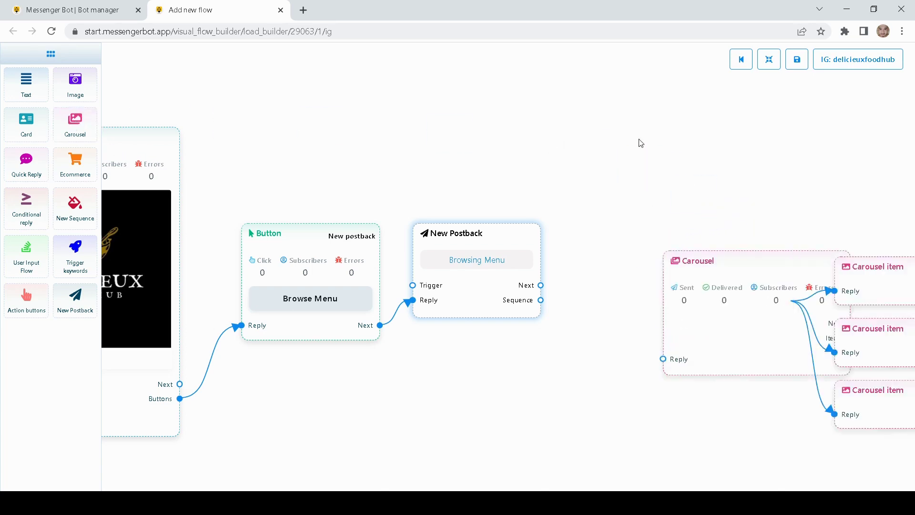
drag(640, 143, 445, 137)
drag(579, 292, 497, 272)
drag(715, 267, 706, 173)
drag(699, 321, 687, 239)
drag(709, 373, 690, 305)
drag(841, 260, 843, 107)
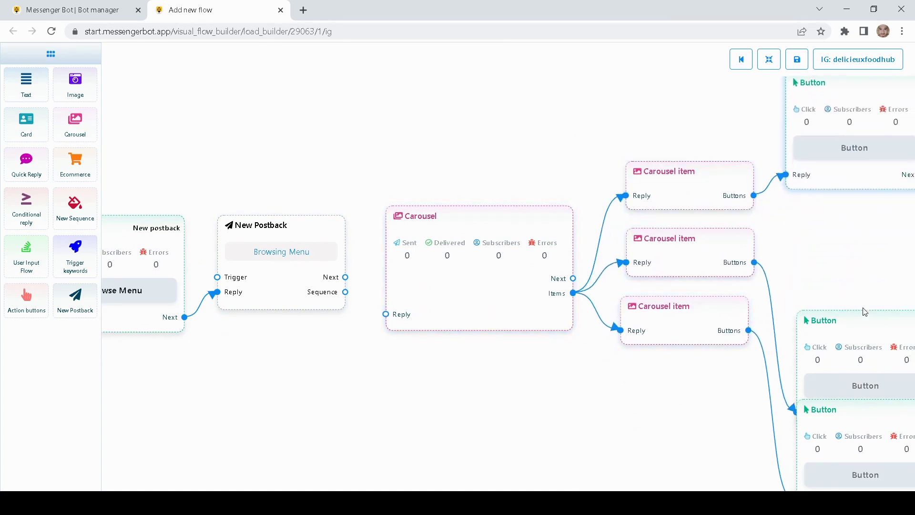
drag(865, 312, 855, 211)
drag(826, 426, 818, 366)
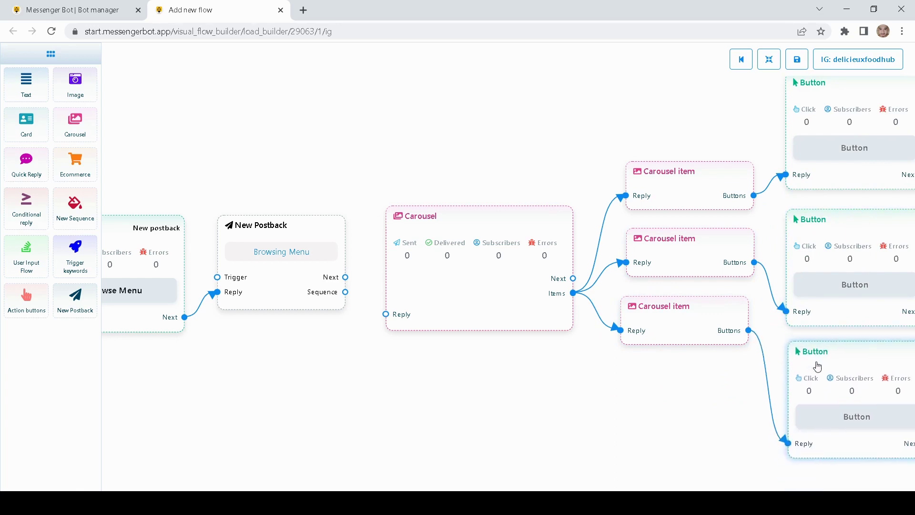
Step: Connect the Browsing Menu postback's Next to the carousel, then re-space the items and buttons
drag(449, 400, 499, 408)
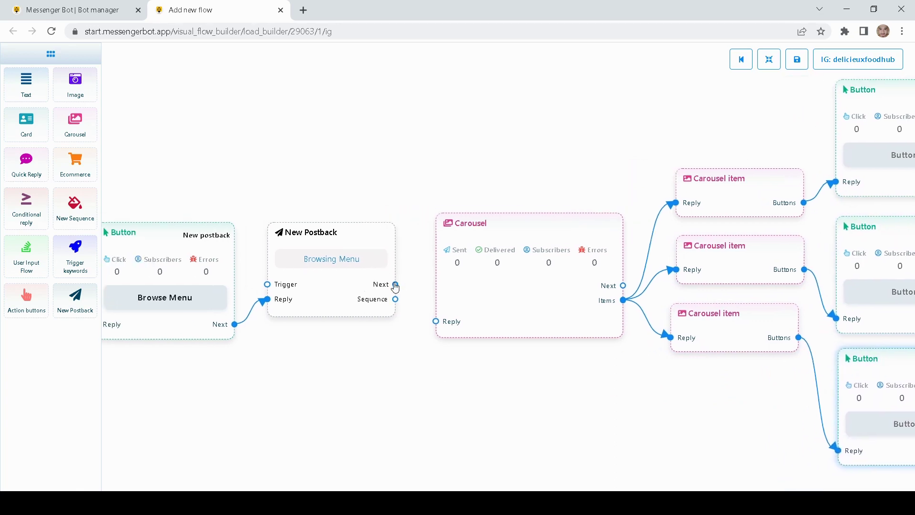
drag(396, 285, 437, 326)
drag(651, 388, 426, 349)
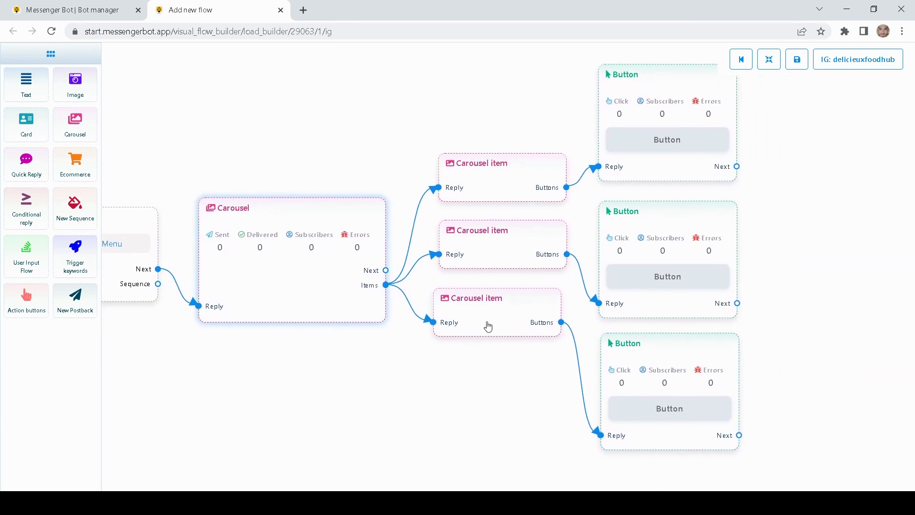
drag(489, 326, 473, 398)
drag(515, 249, 505, 297)
drag(496, 167, 480, 148)
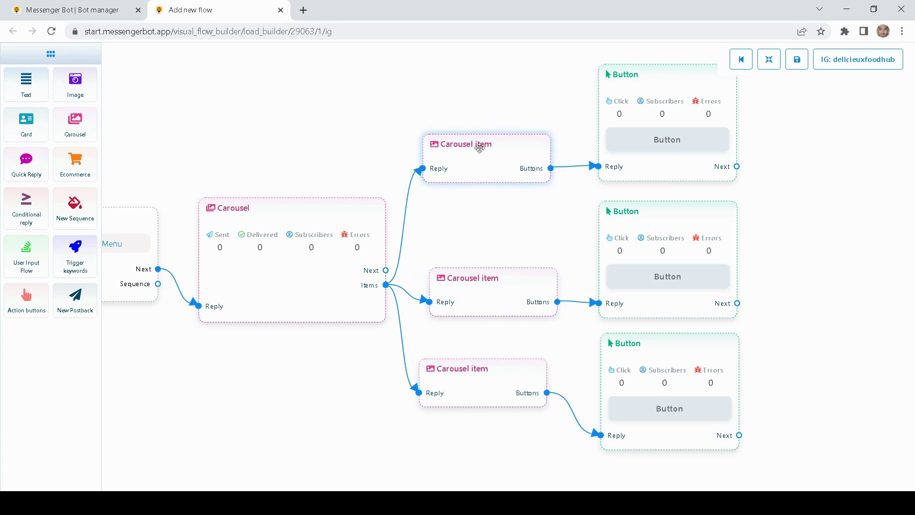
drag(693, 140, 758, 92)
drag(687, 240, 758, 211)
drag(675, 387, 758, 433)
drag(642, 336, 668, 345)
drag(513, 290, 502, 279)
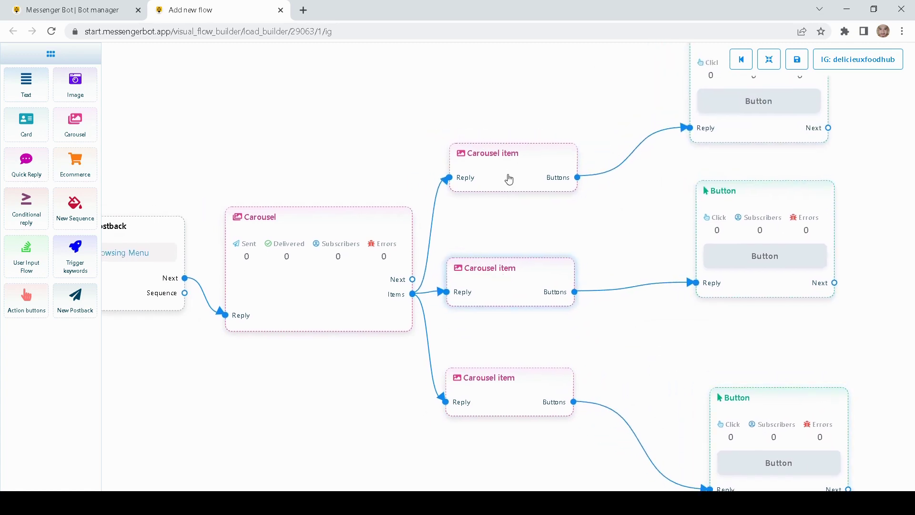
Step: Give the first carousel item the hotdog image and the title 'Hotdog Sandwhich'
double_click(509, 179)
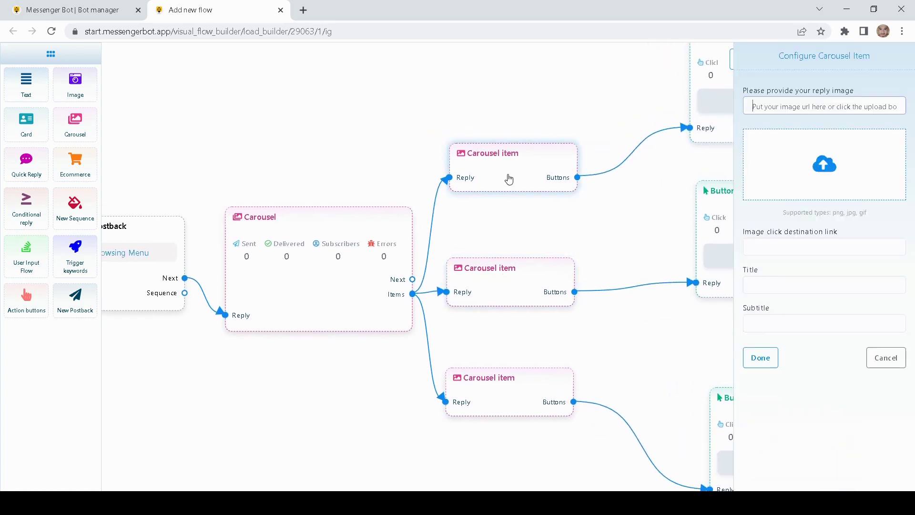
click(831, 167)
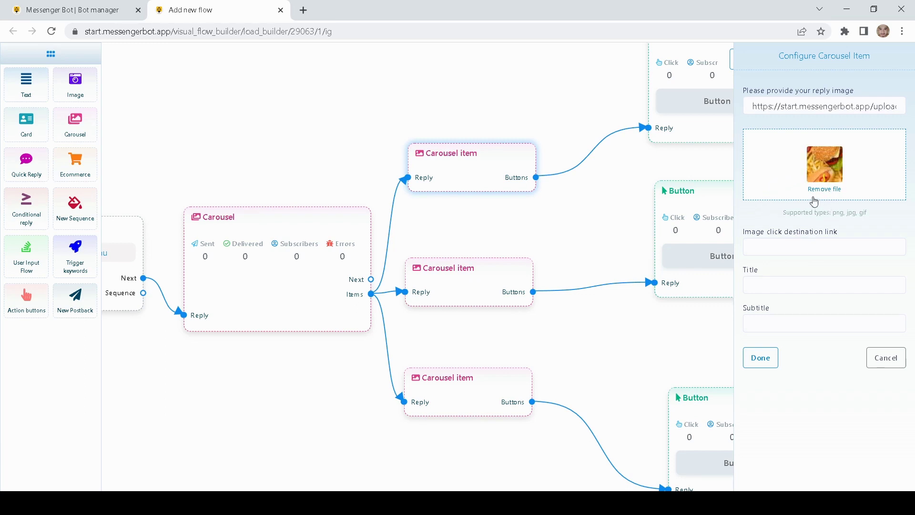
click(771, 285)
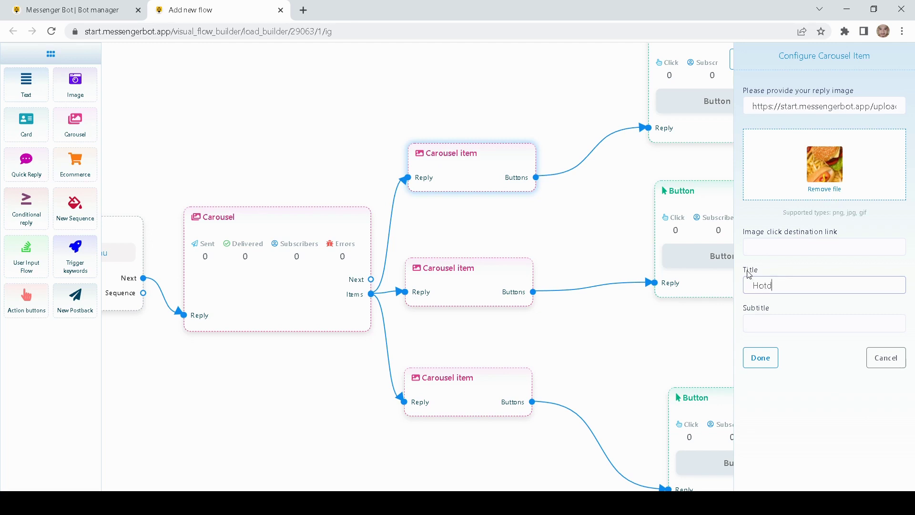
text(Hotdog Sandwhich)
click(761, 359)
Step: Move the hotdog item up and open the middle carousel item's settings
drag(534, 201, 525, 111)
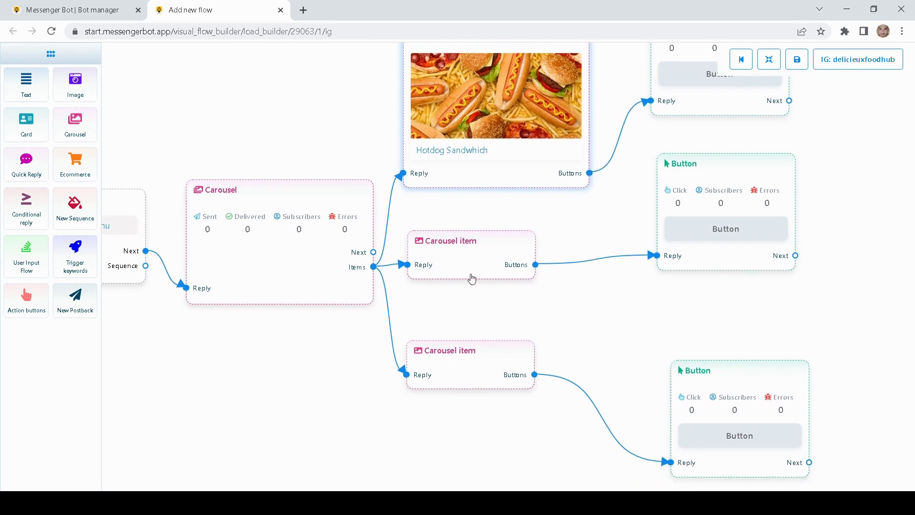
drag(470, 276, 477, 275)
double_click(472, 267)
Step: Upload the donuts image to the second item and title it 'Donuts And Burgers'
click(826, 176)
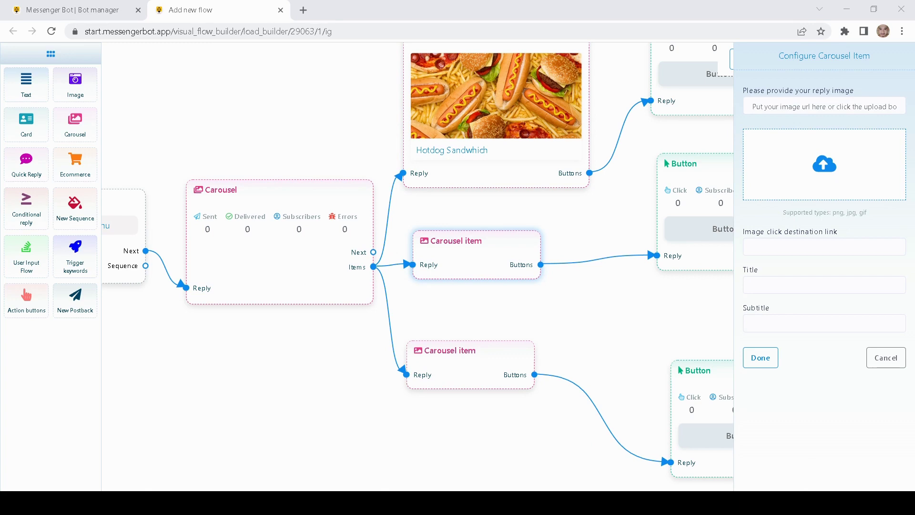
key(Return)
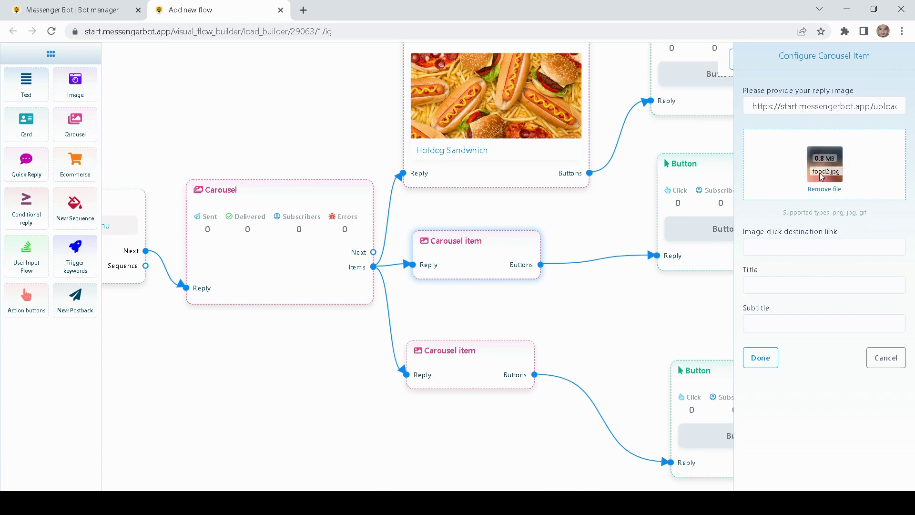
click(766, 284)
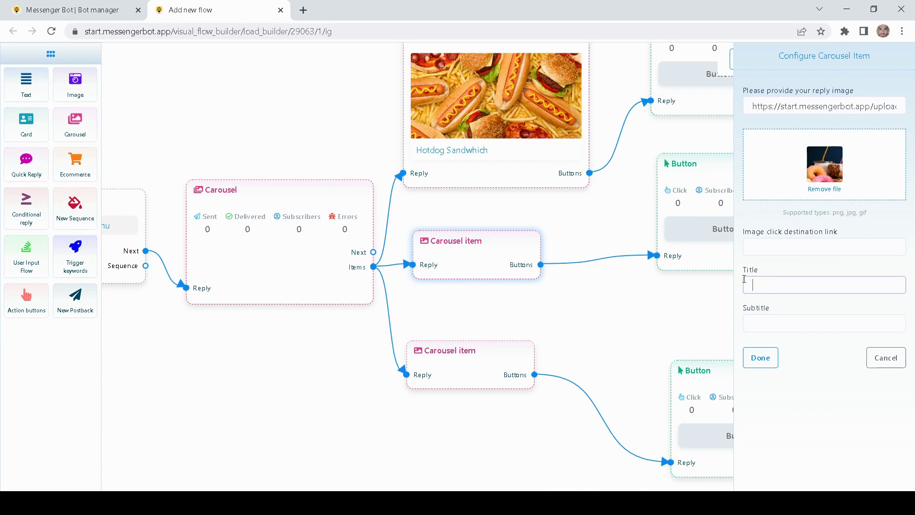
text(Donuts and burgers)
click(761, 358)
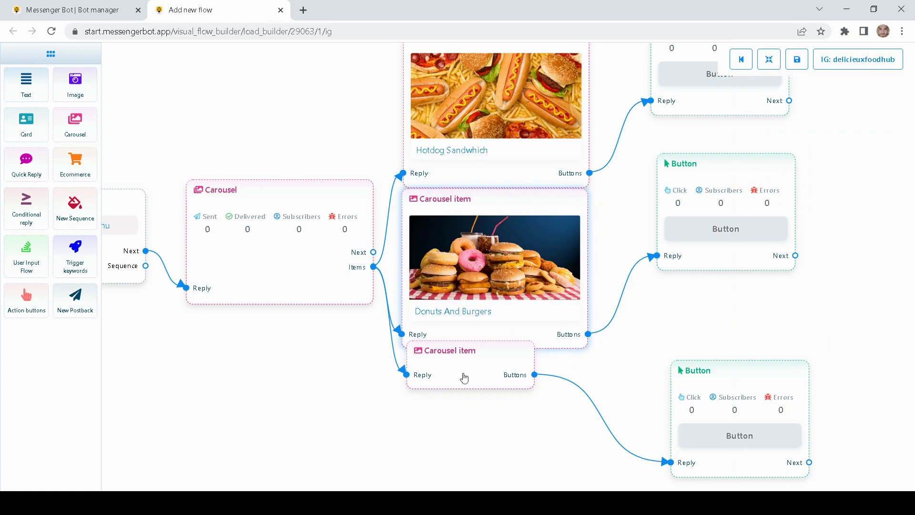
drag(468, 458, 480, 390)
Step: Give the third carousel item the pancake image and the title 'Pancakes'
double_click(488, 387)
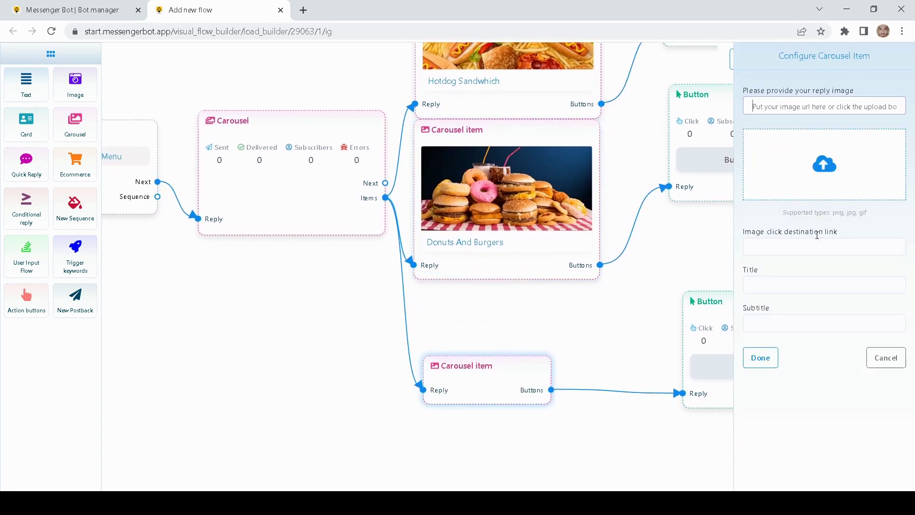
click(824, 166)
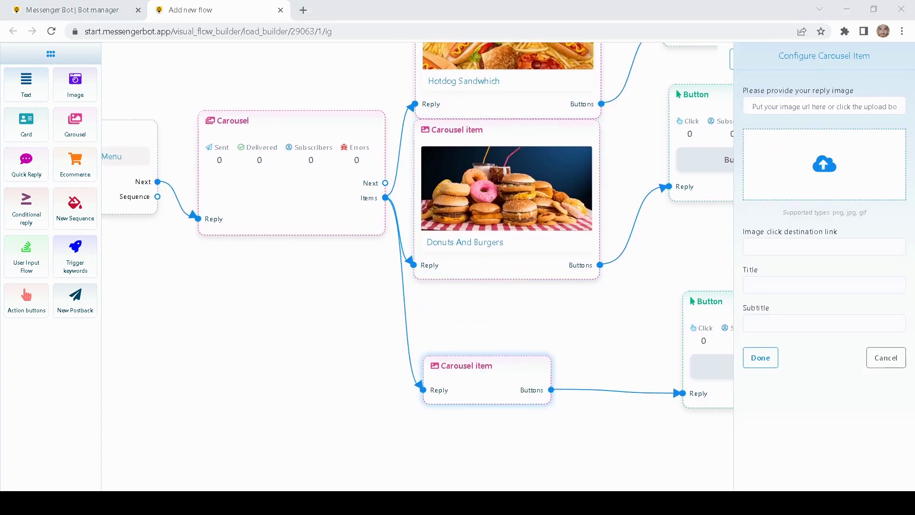
double_click(538, 337)
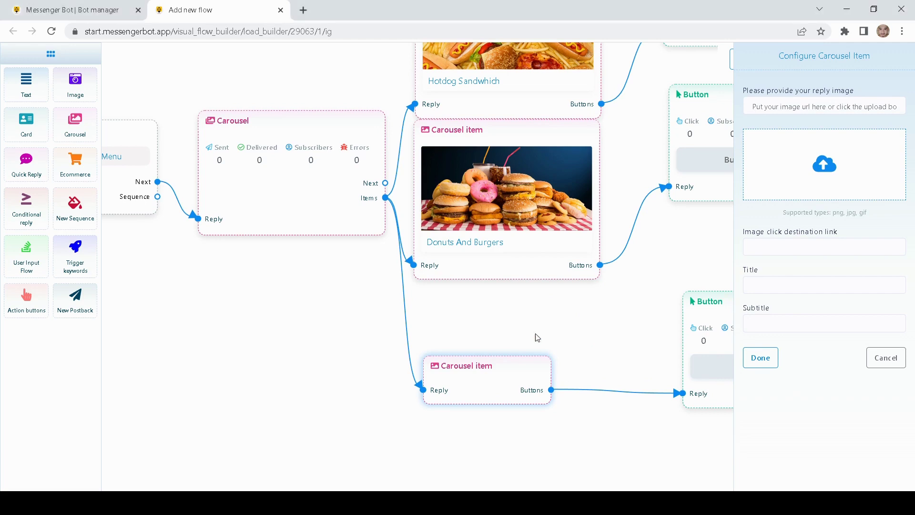
click(786, 288)
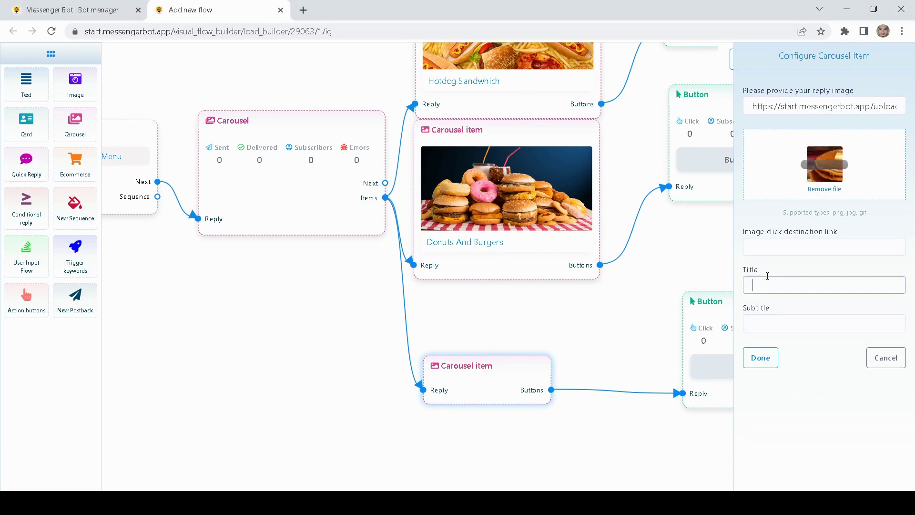
text(Pancakes)
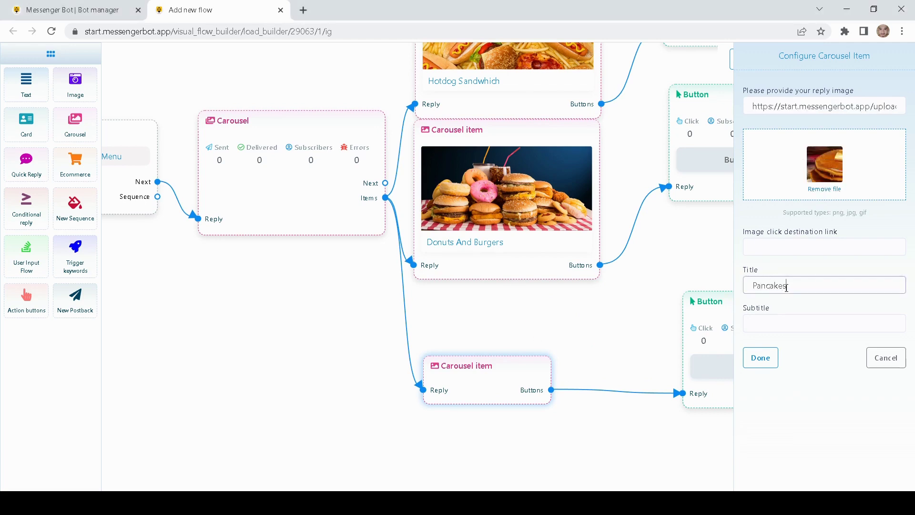
click(761, 358)
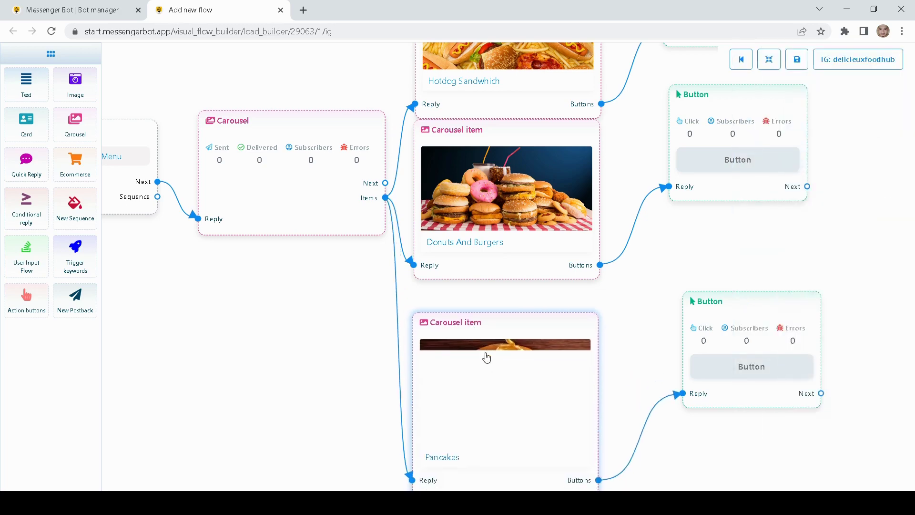
Step: Rearrange the button nodes and carousel items on the canvas
scroll(696, 293, up, 1)
drag(713, 244, 713, 276)
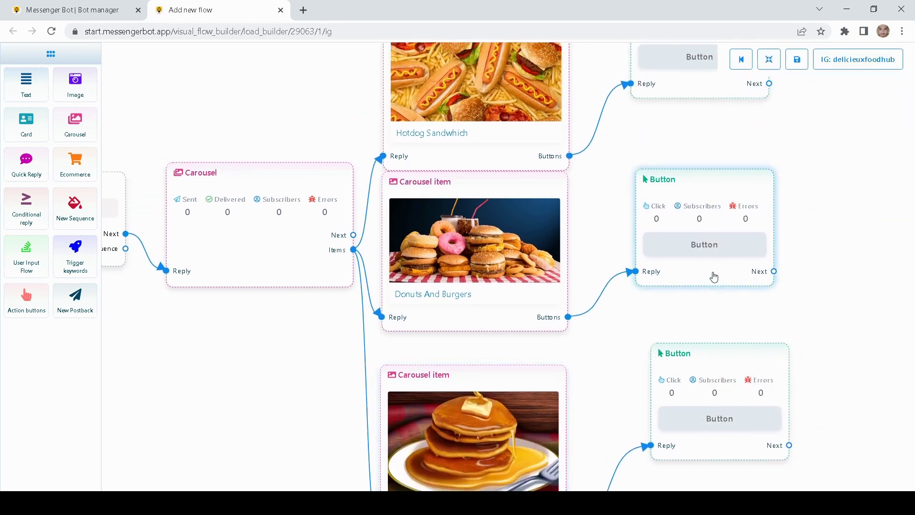
click(554, 205)
scroll(630, 204, down, 1)
scroll(629, 204, up, 3)
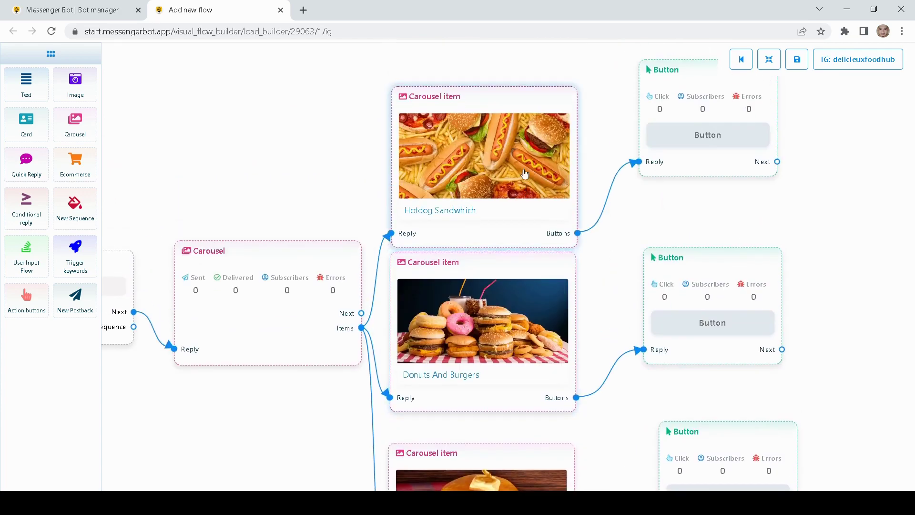
drag(521, 188, 521, 143)
scroll(569, 213, down, 3)
drag(689, 256, 699, 268)
drag(711, 355, 699, 390)
Step: Pan toward the New Postback node and attach a new empty carousel item to the carousel
drag(675, 322, 721, 321)
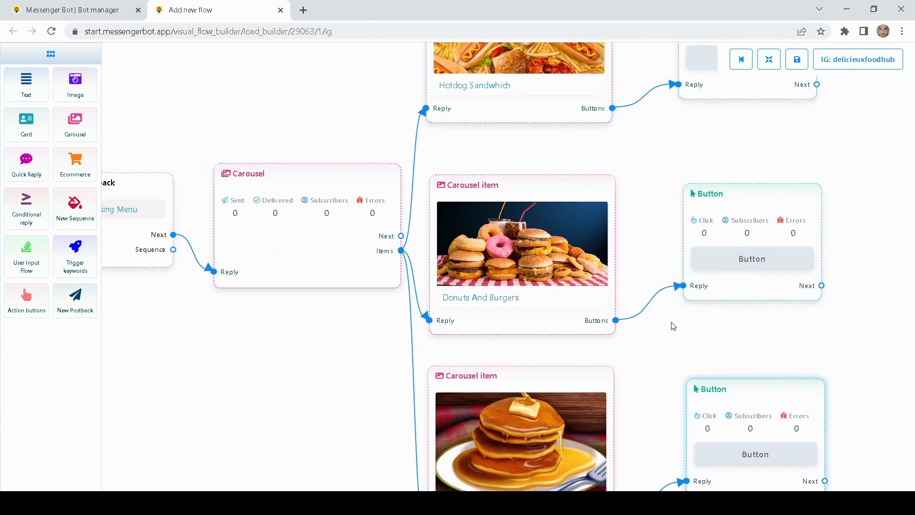
drag(626, 364, 697, 225)
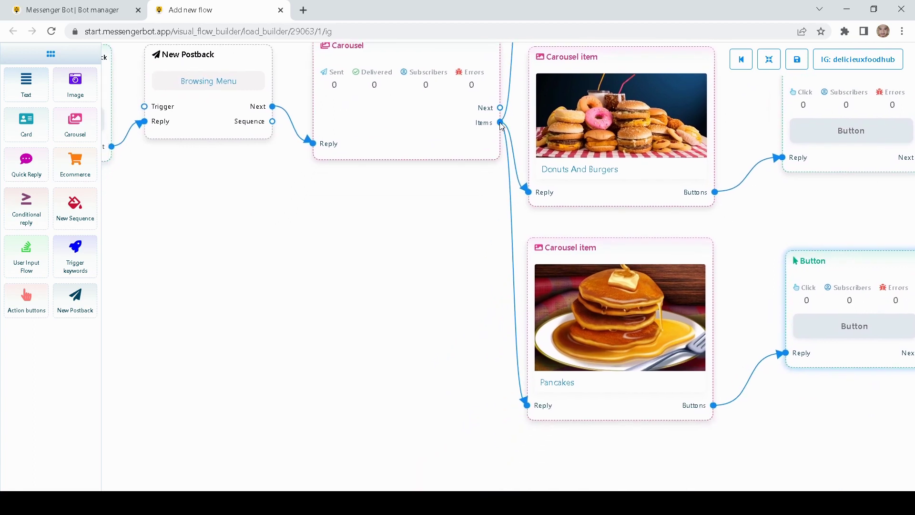
drag(500, 123, 315, 297)
drag(367, 337, 385, 384)
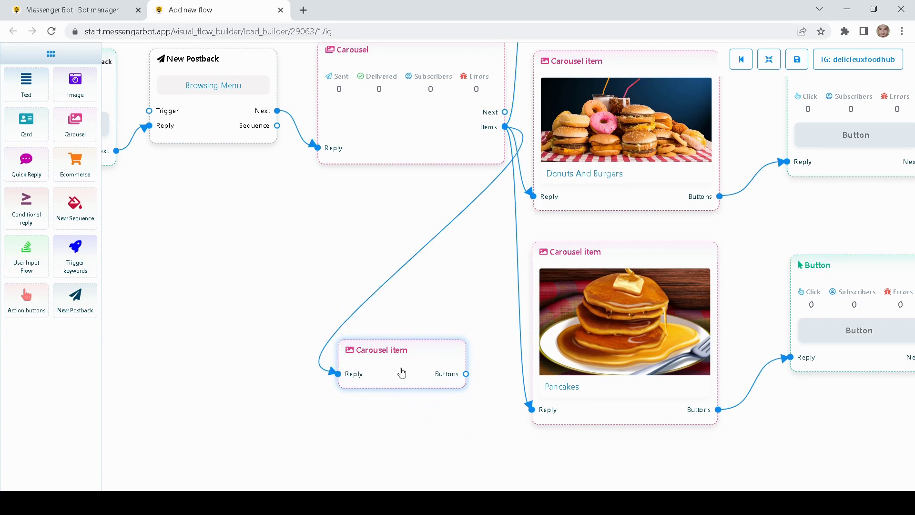
Step: Delete the extra empty carousel item and frame the three remaining items in view
right_click(399, 369)
click(435, 376)
drag(439, 364, 347, 424)
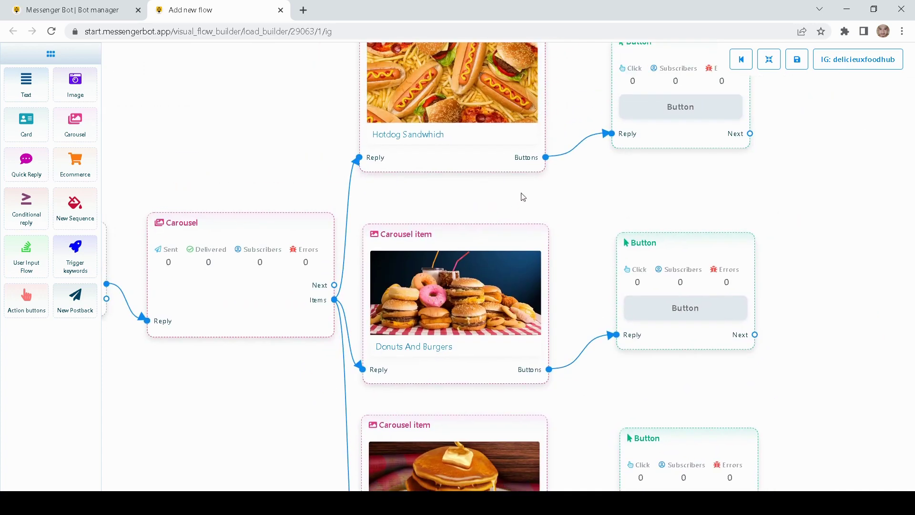
drag(515, 198, 399, 145)
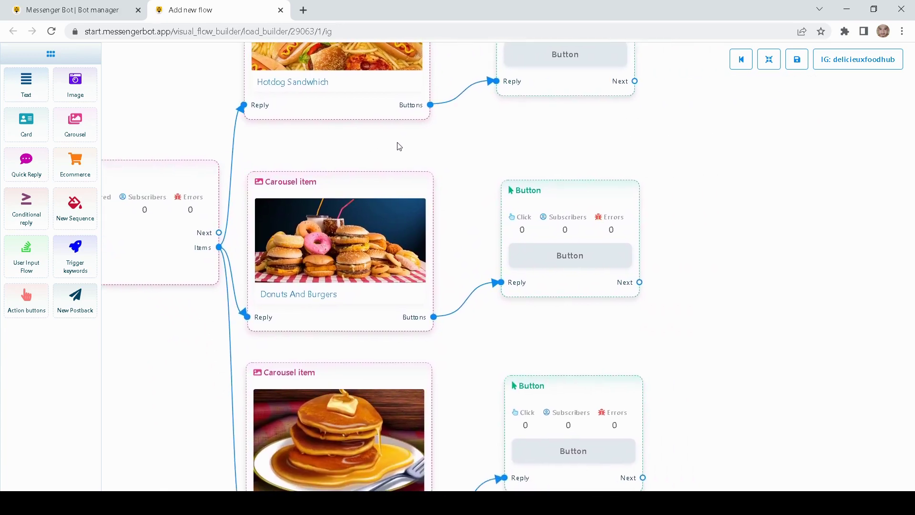
scroll(477, 179, down, 2)
drag(476, 178, 465, 266)
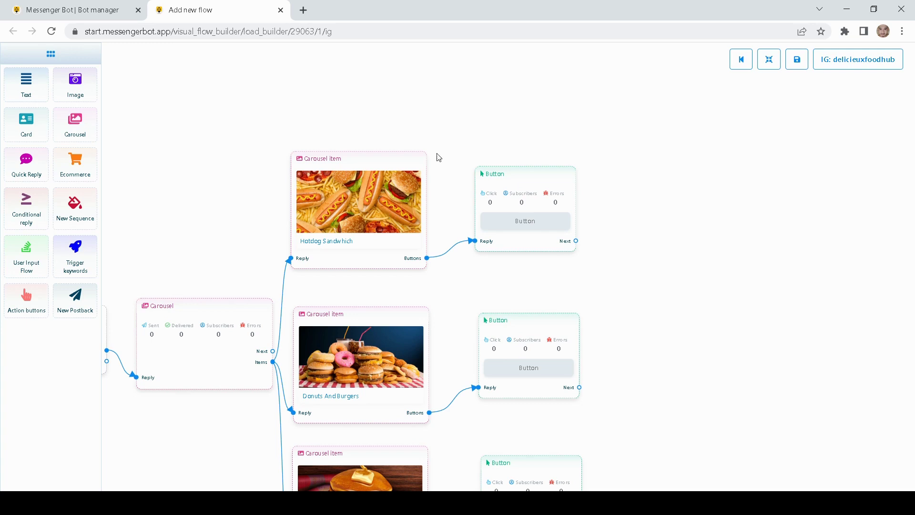
Step: Make the Hotdog item's button an Order Now button of type New postback
double_click(527, 187)
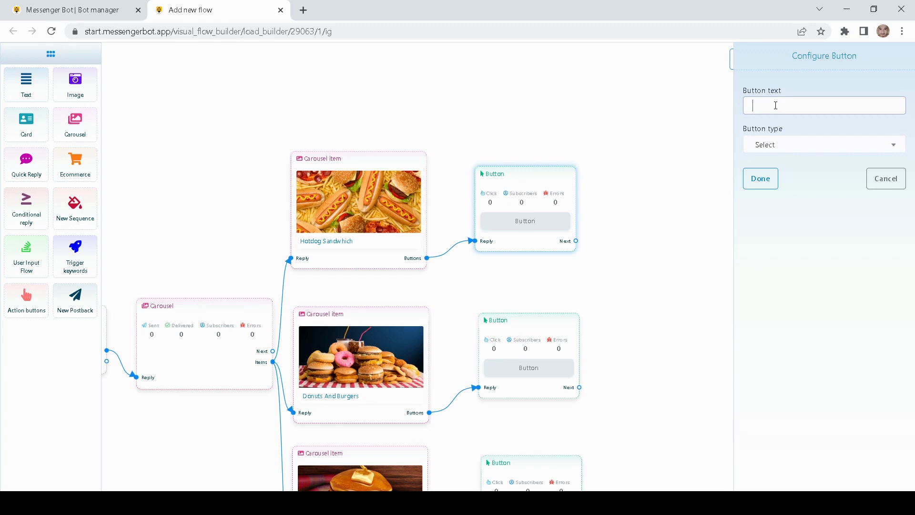
click(775, 105)
click(851, 150)
click(791, 145)
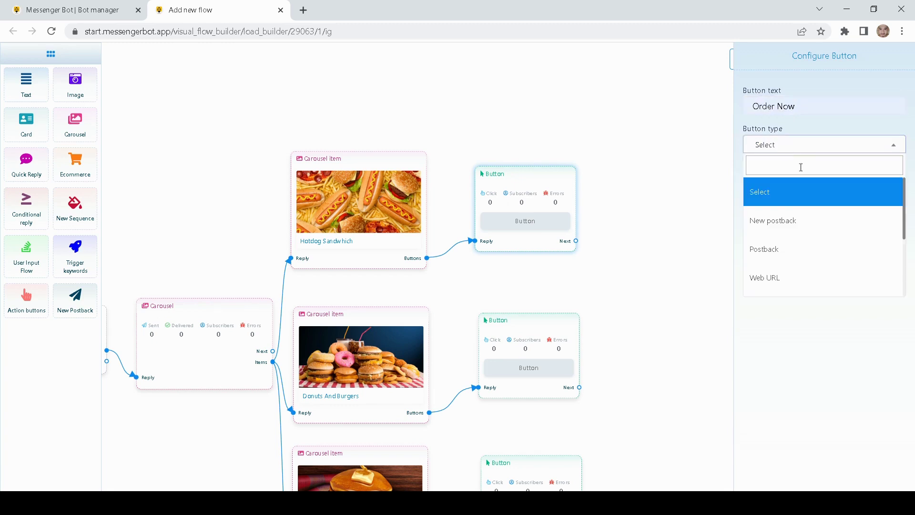
click(793, 222)
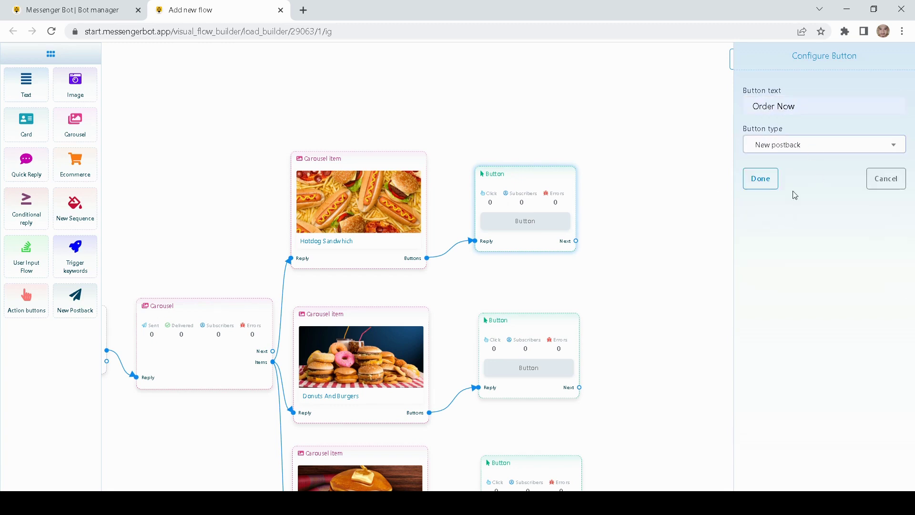
click(772, 178)
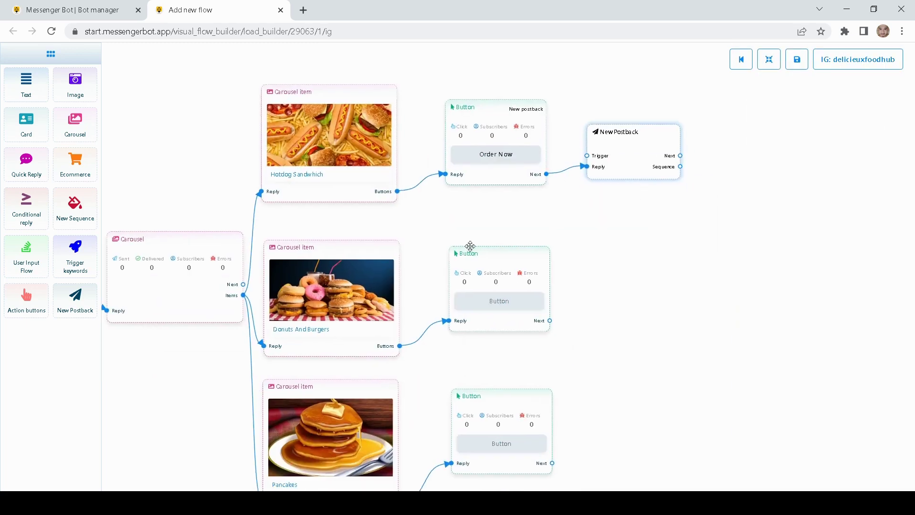
Step: Set the Donuts And Burgers button to Order Now with a New postback type
double_click(486, 265)
click(794, 106)
click(833, 144)
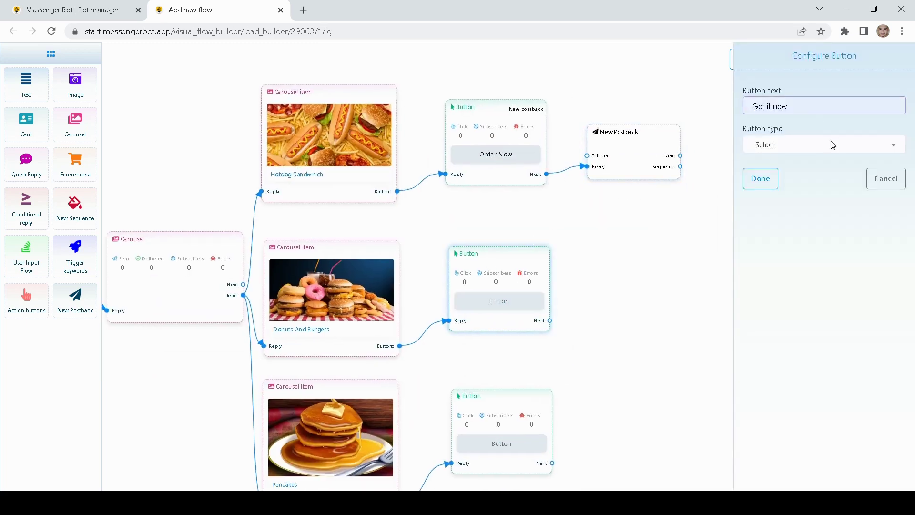
text(Order Now)
click(773, 146)
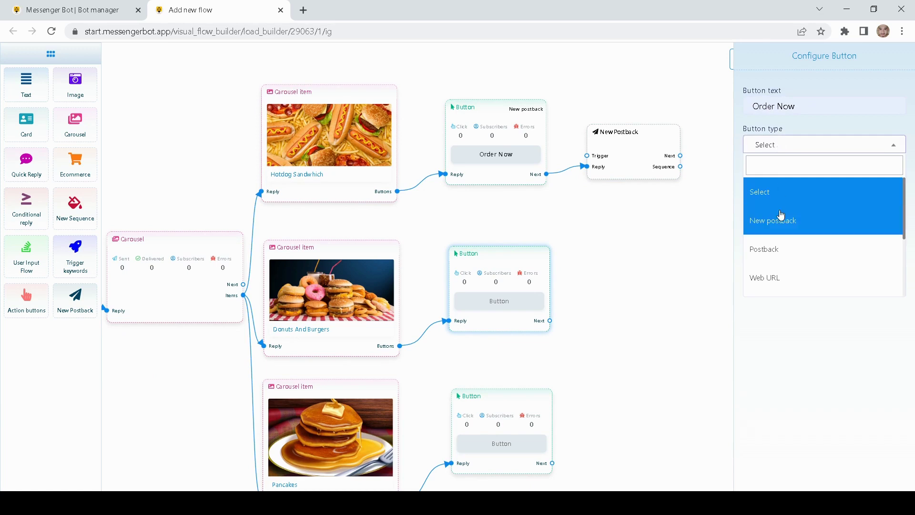
click(781, 215)
click(760, 178)
Step: Set the Pancakes button to Order Now as a New postback too
double_click(513, 313)
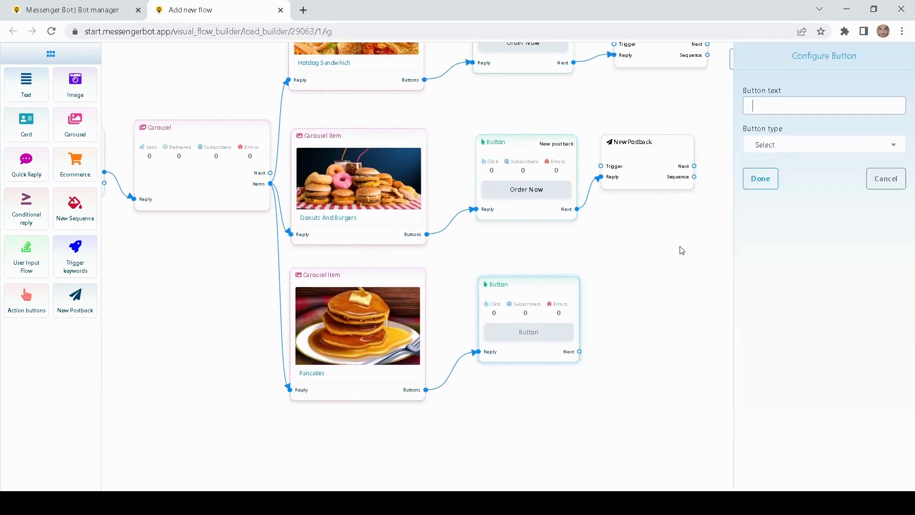
click(811, 105)
click(824, 147)
click(780, 145)
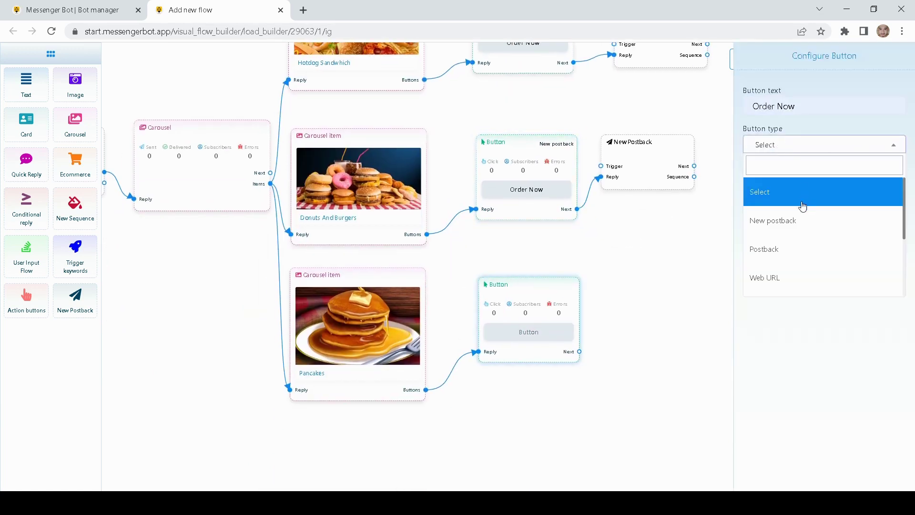
click(774, 220)
click(760, 178)
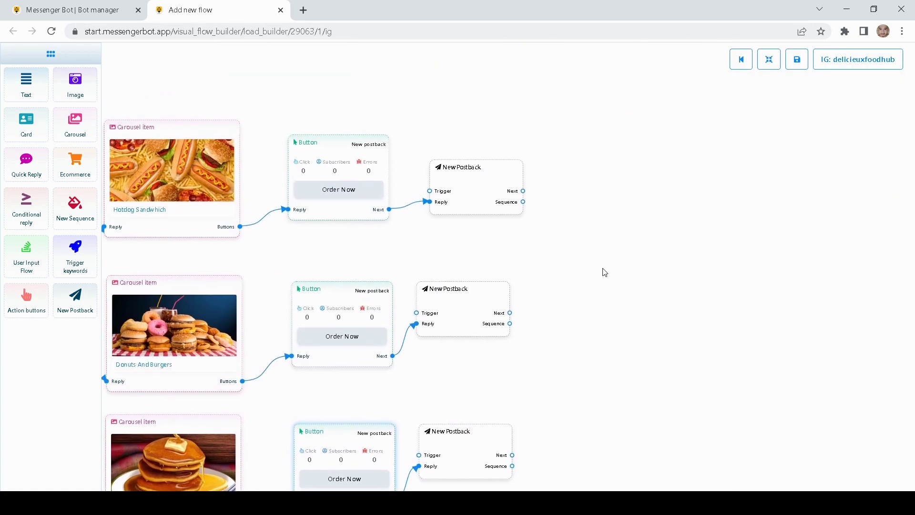
Step: Title the top new postback 'Order Now'
drag(484, 185, 476, 184)
double_click(476, 184)
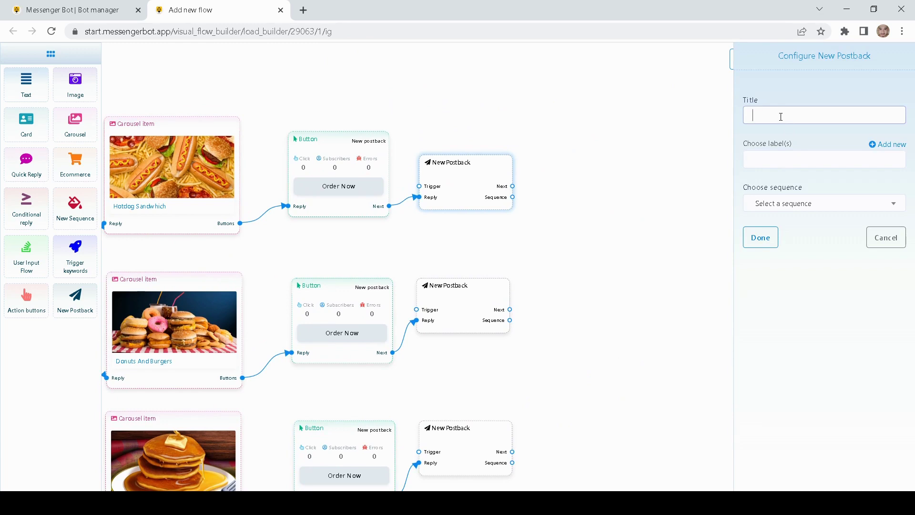
text(Order now)
drag(818, 116, 665, 115)
key(ctrl+c)
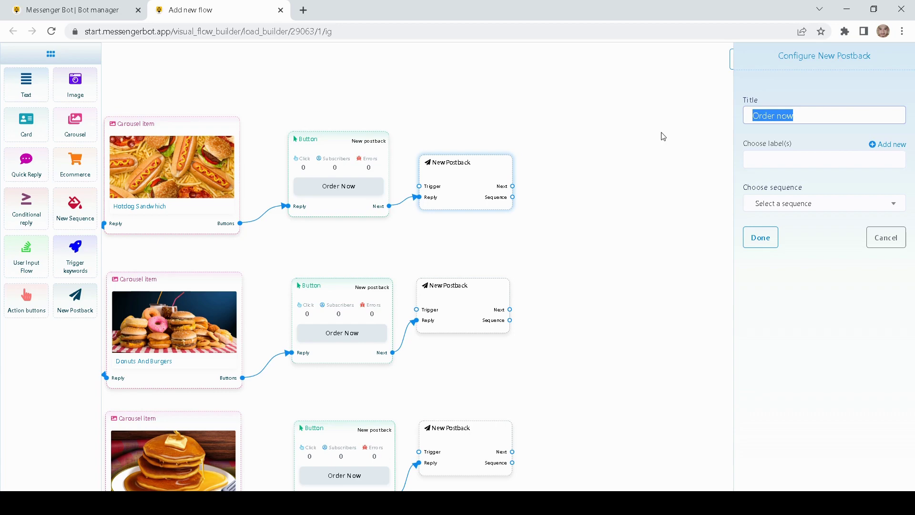
click(775, 244)
Step: Title the middle and bottom new postbacks 'Order now'
double_click(535, 241)
click(801, 117)
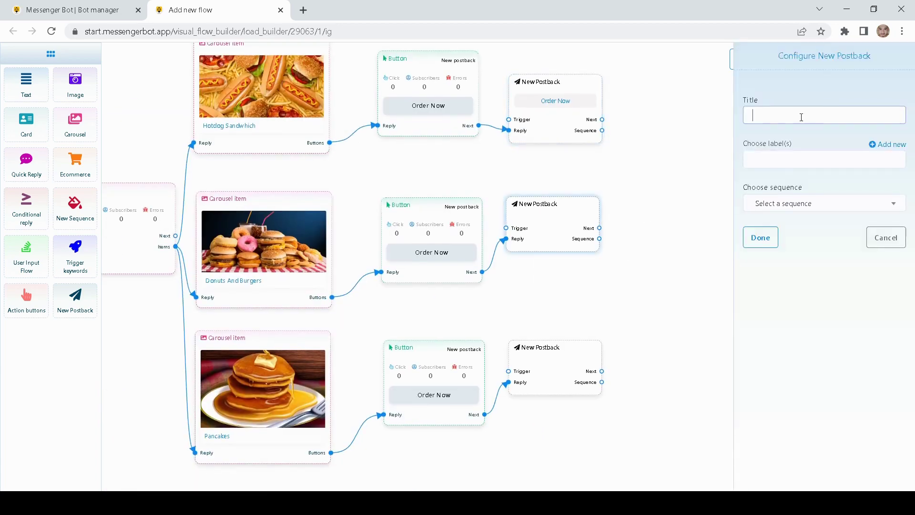
text(Order now)
click(769, 232)
double_click(552, 373)
click(791, 121)
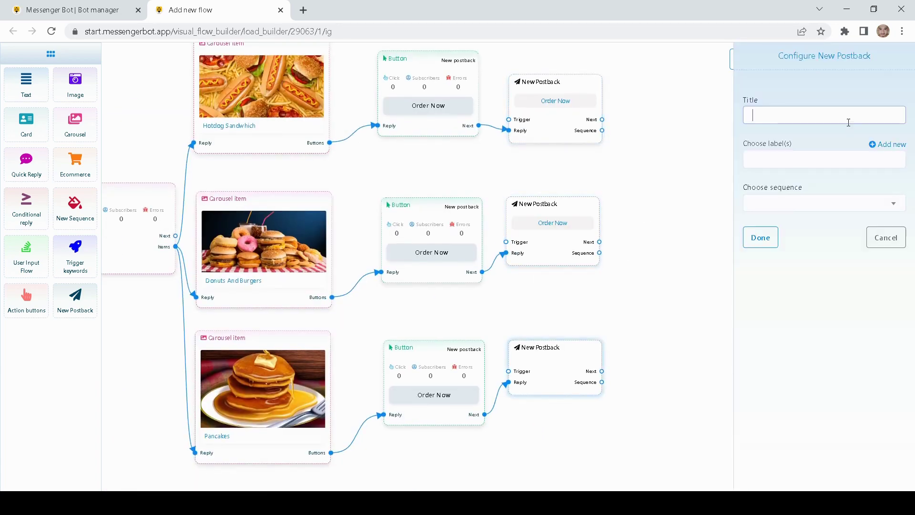
key(ctrl+v)
click(763, 240)
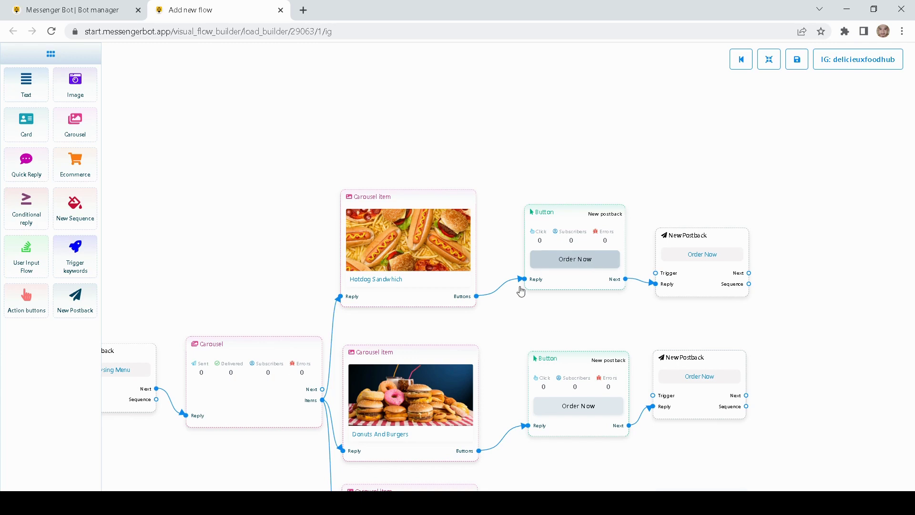
Step: Add a Cancel button to the Hotdog Sandwhich item with the New postback type
drag(538, 311, 436, 313)
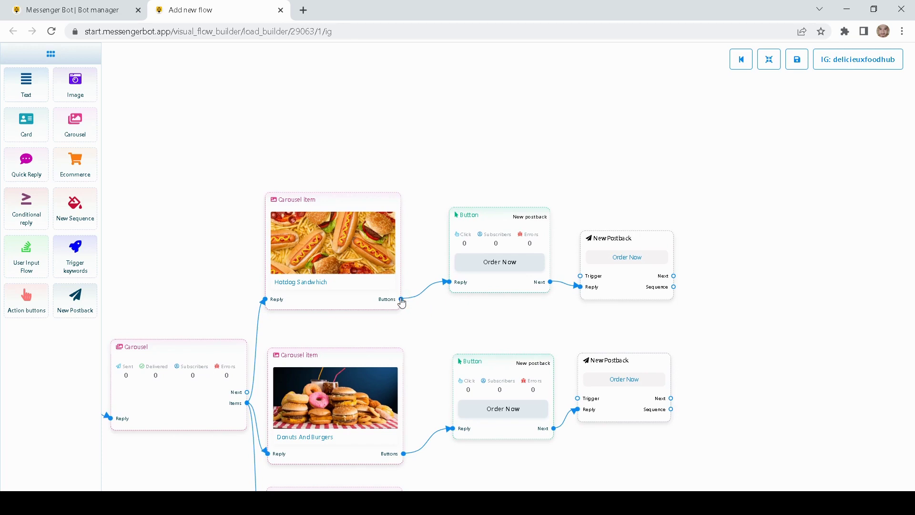
drag(401, 300, 495, 91)
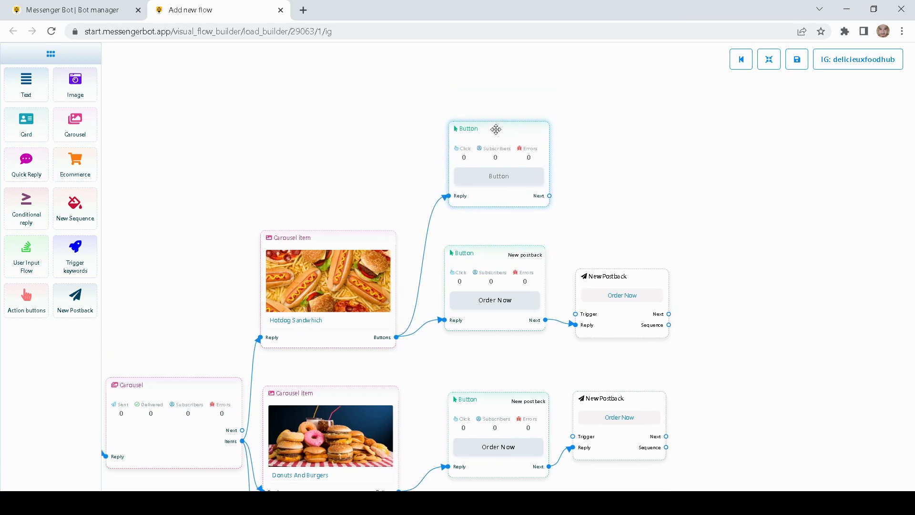
double_click(496, 129)
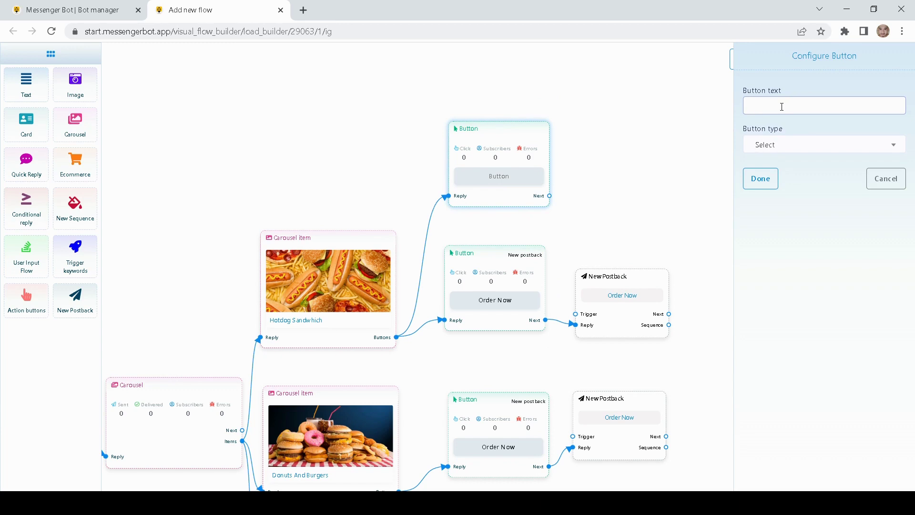
text(Not)
key(BackSpace)
key(BackSpace)
text(Cancel)
click(782, 143)
click(794, 219)
click(761, 179)
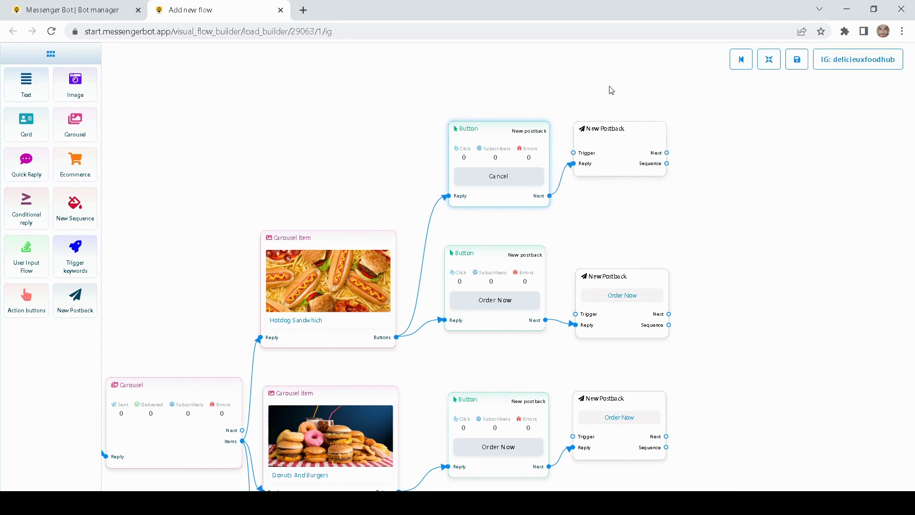
Step: Title the Cancel button's new postback 'Cancel'
double_click(567, 210)
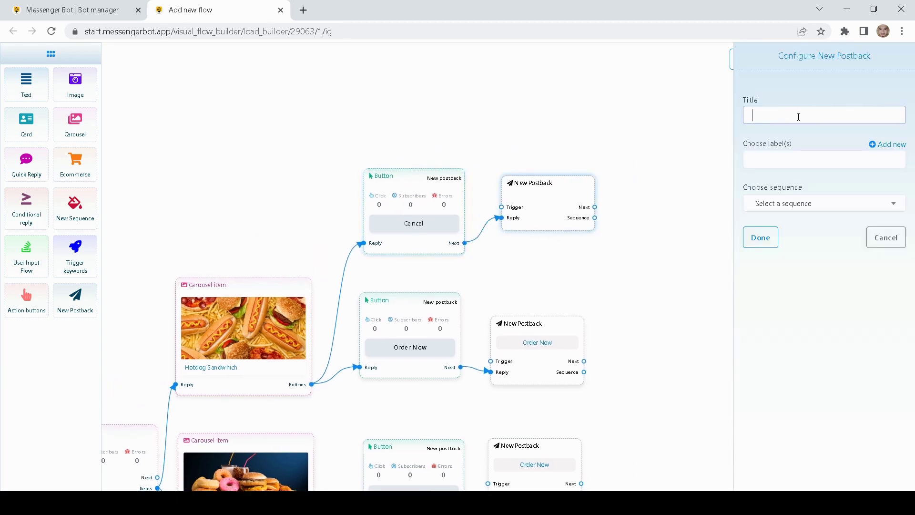
text(Cancel)
click(761, 238)
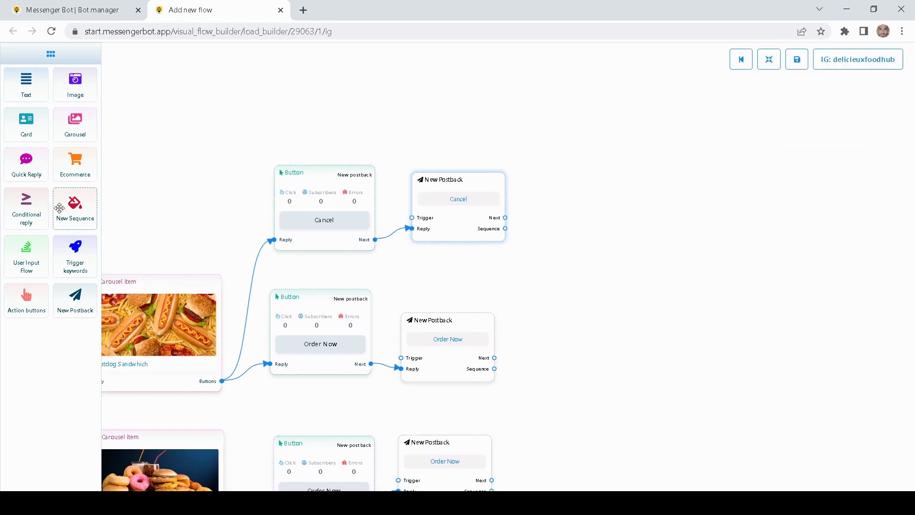
Step: Add a Text node after the Cancel postback saying 'We understand, pelase feel free to visit us again' plus a smiley
drag(32, 83, 594, 165)
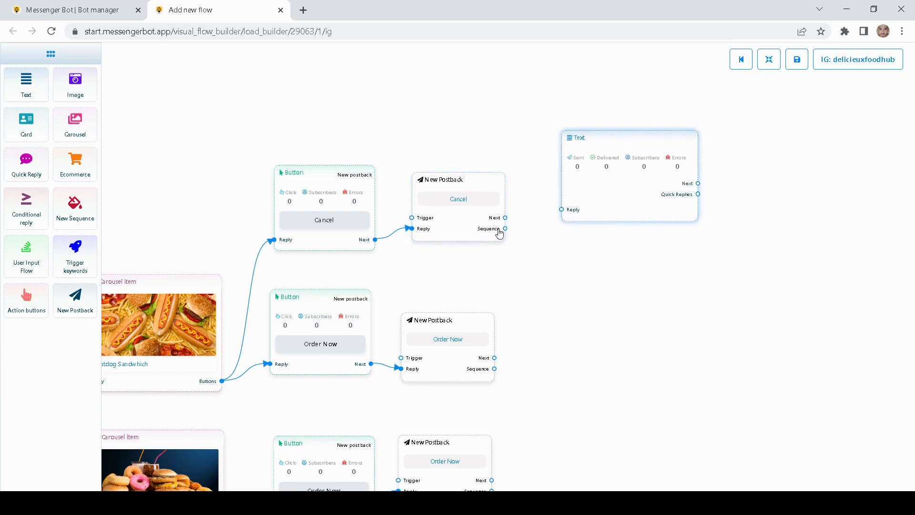
drag(506, 218, 562, 210)
click(627, 186)
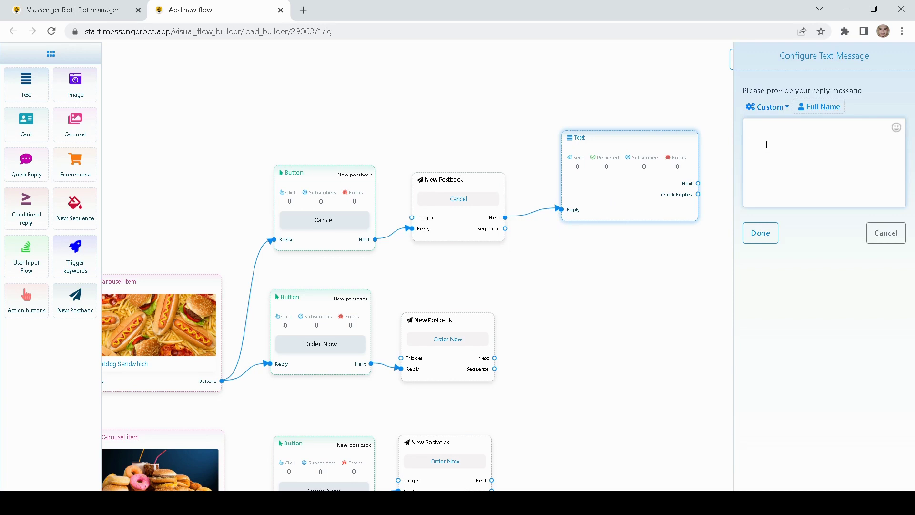
text(We anderstand)
key(BackSpace)
key(BackSpace)
key(BackSpace)
key(BackSpace)
key(BackSpace)
key(BackSpace)
key(BackSpace)
key(BackSpace)
key(BackSpace)
text(understand, pelase feel free to visit us again)
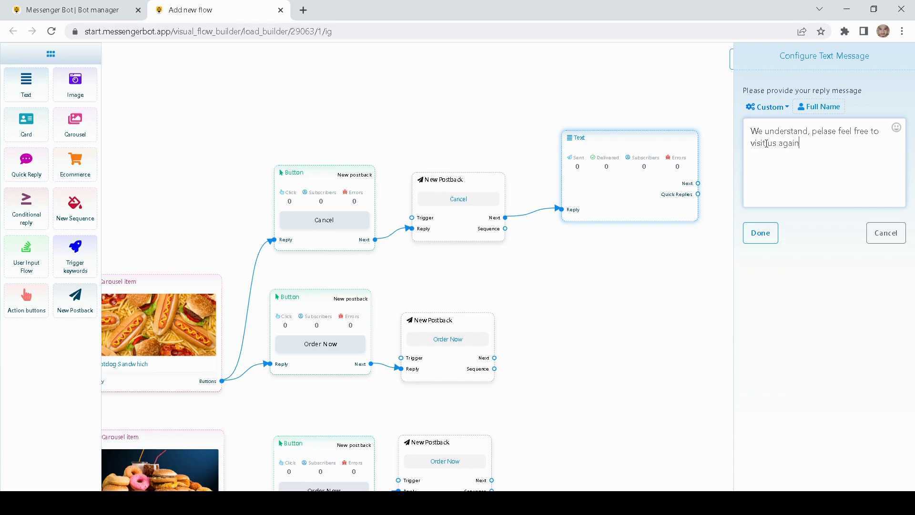
click(897, 131)
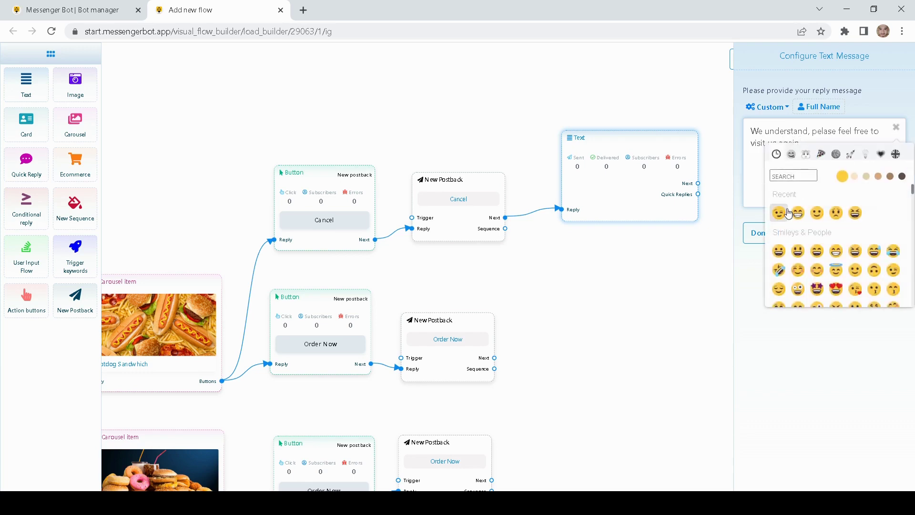
click(817, 213)
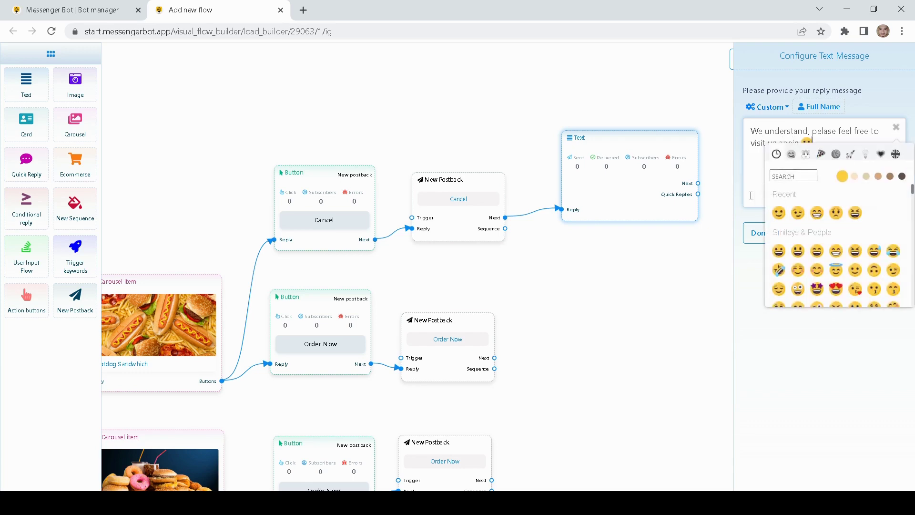
click(760, 233)
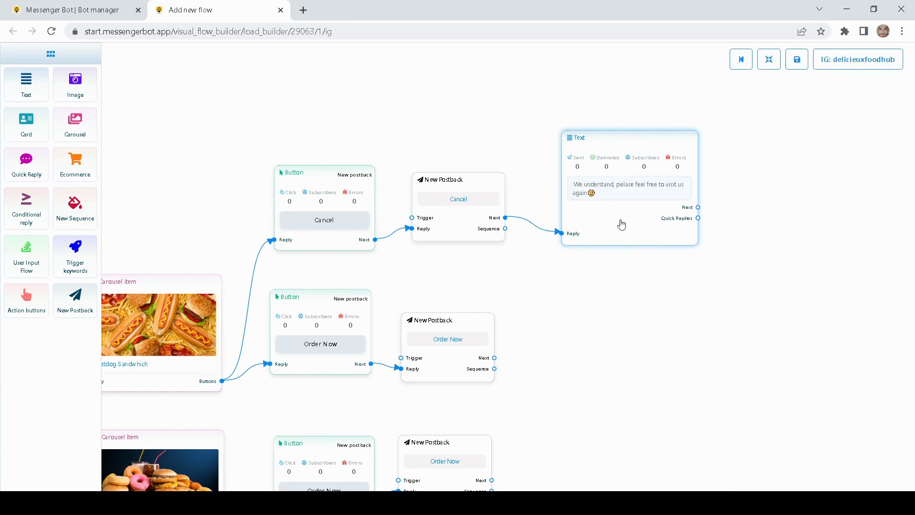
Step: Nudge the Text node down and pan back to the carousel items
drag(618, 221, 613, 234)
drag(485, 294, 583, 274)
drag(634, 293, 611, 240)
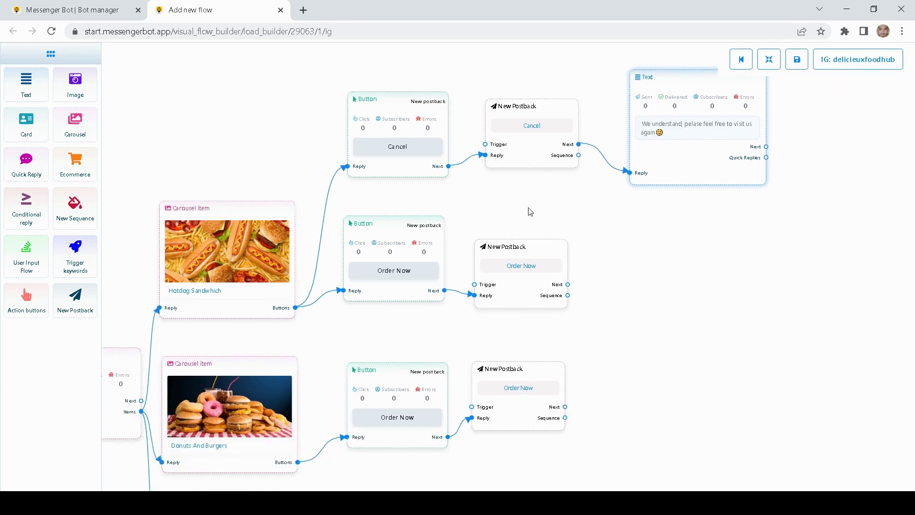
drag(530, 211, 602, 211)
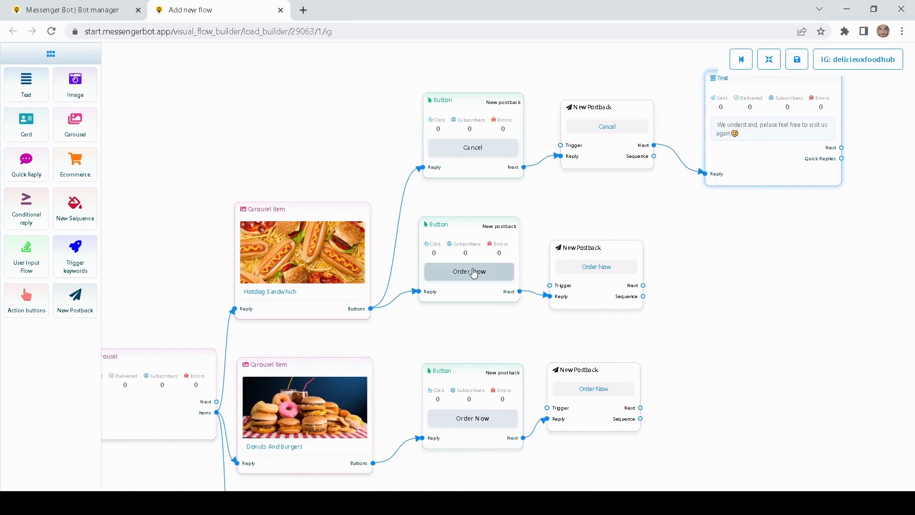
drag(768, 292, 633, 280)
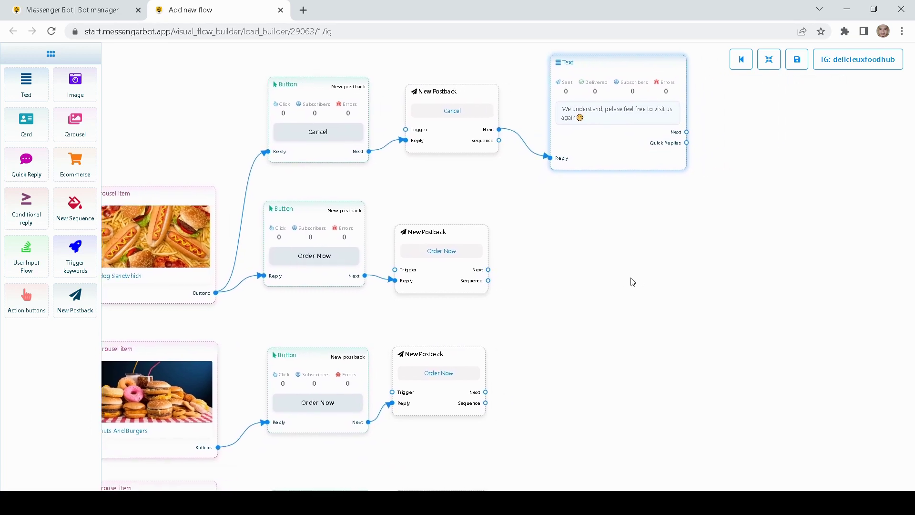
drag(611, 251, 537, 257)
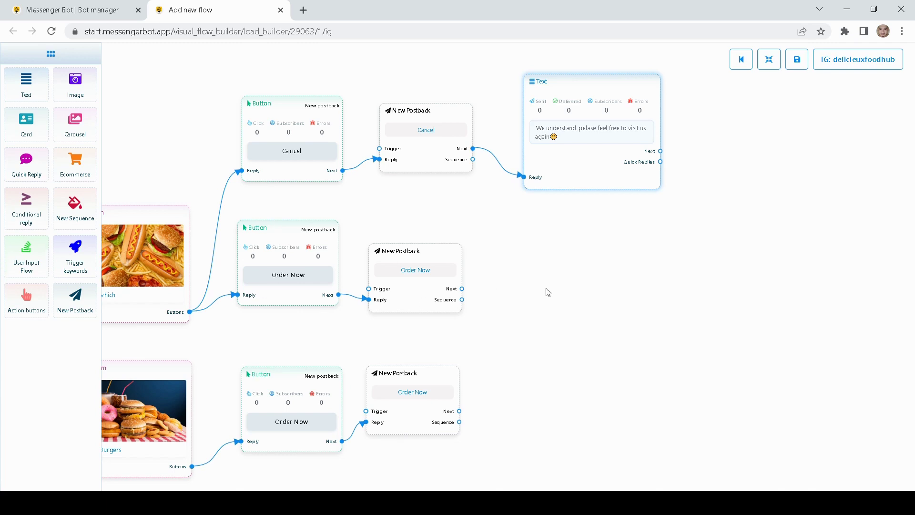
drag(546, 290, 452, 296)
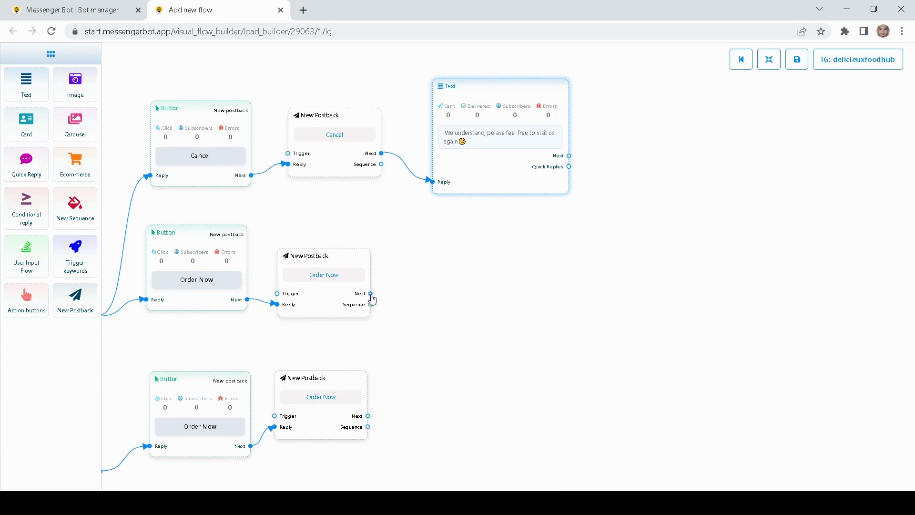
Step: Add a Text reply after the top Order Now postback thanking for the purchase and requesting order details
drag(370, 294, 453, 314)
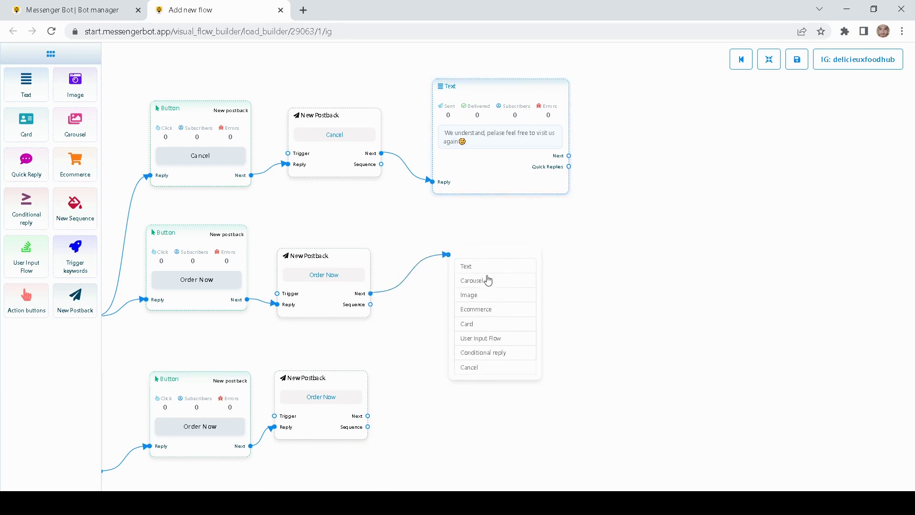
click(474, 268)
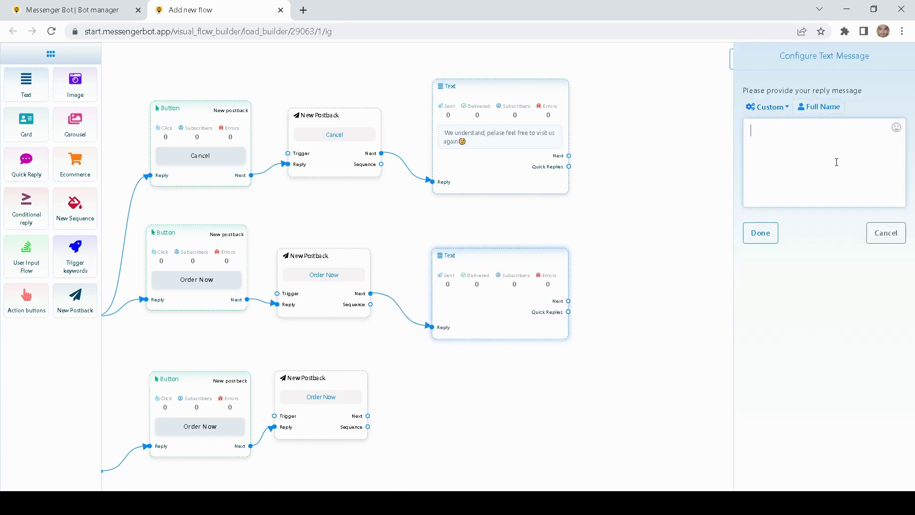
text(Thank you for)
text(your purchase, in order for us to com)
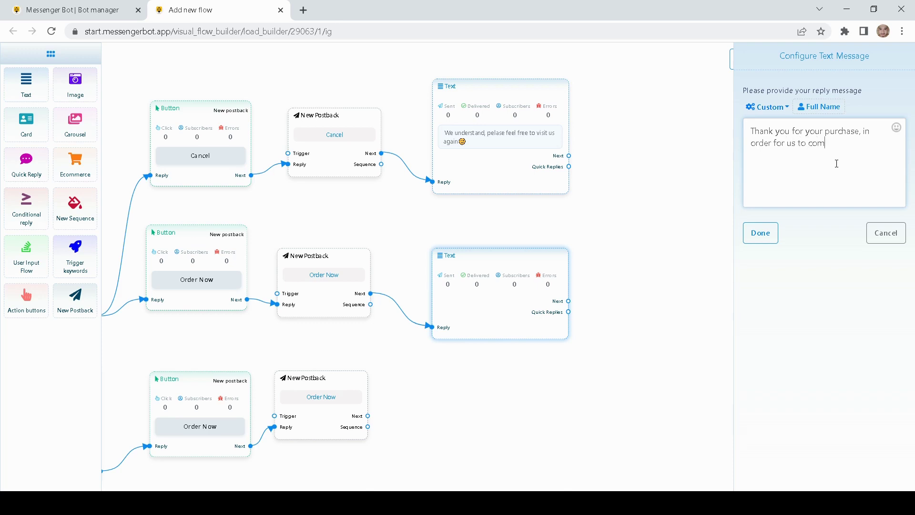
text(plete your order, please provide the fo)
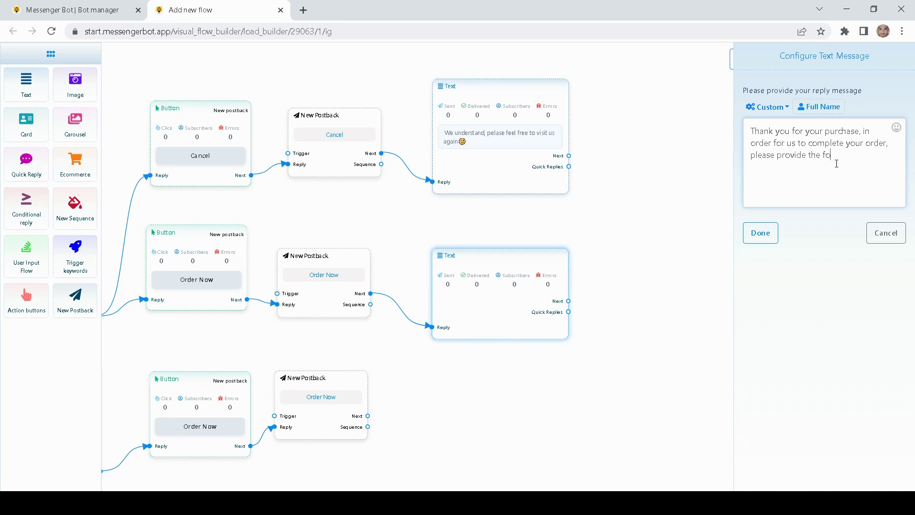
text(llowing informations)
click(761, 233)
Step: Reposition the thank-you Text node and delete the stray dangling connection
mouse_move(479, 352)
mouse_down()
mouse_move(456, 332)
mouse_move(470, 342)
mouse_up()
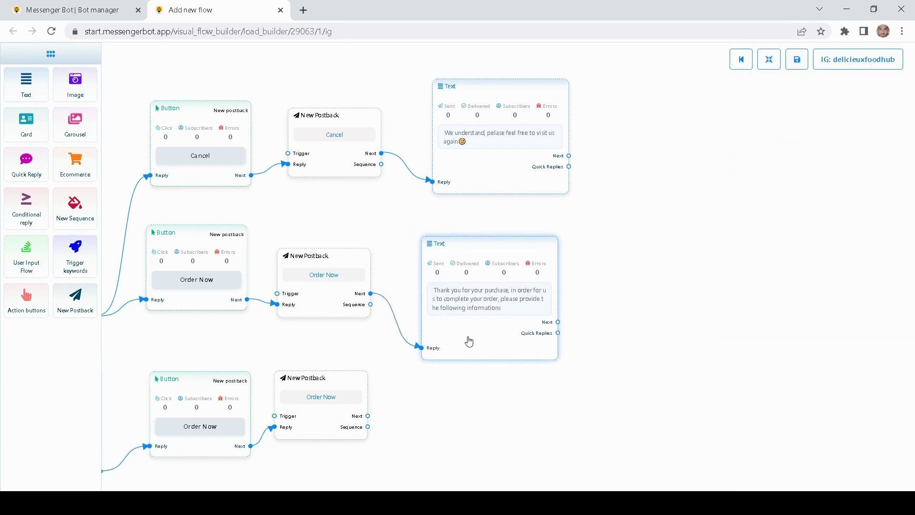
drag(666, 317, 548, 321)
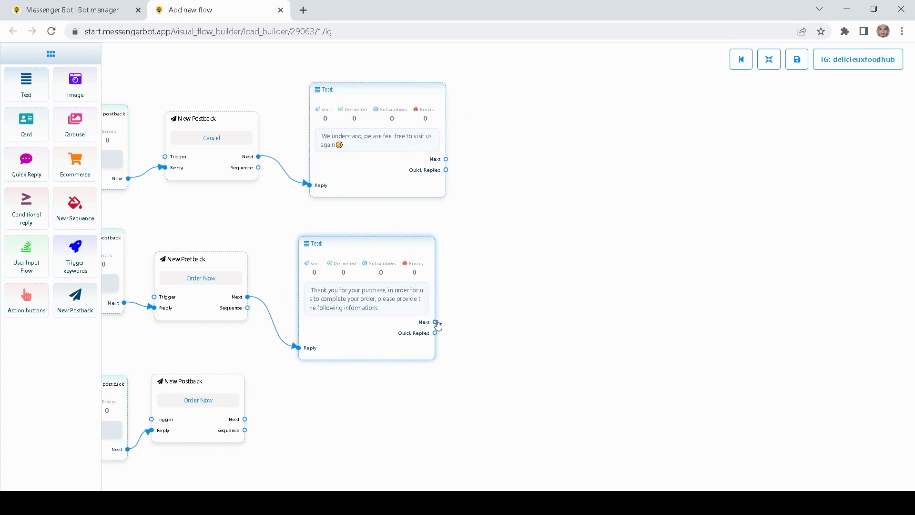
drag(435, 322, 450, 352)
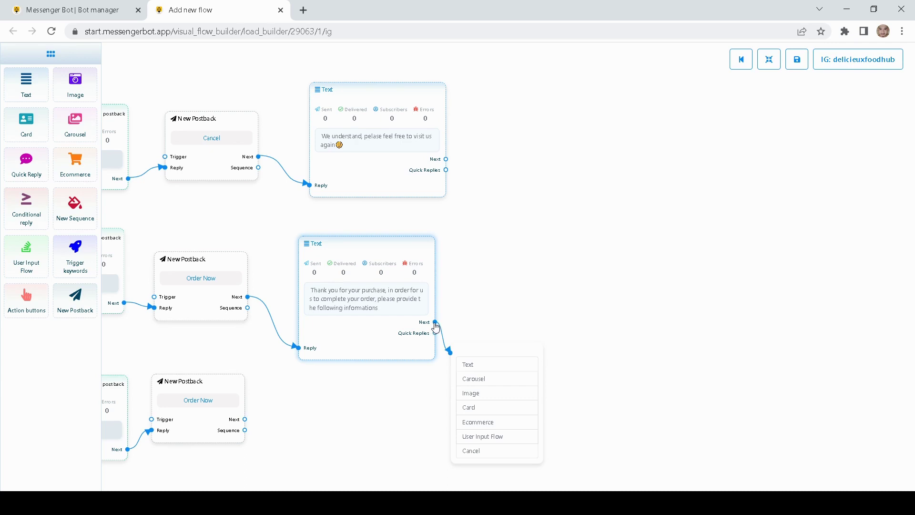
right_click(436, 326)
click(541, 293)
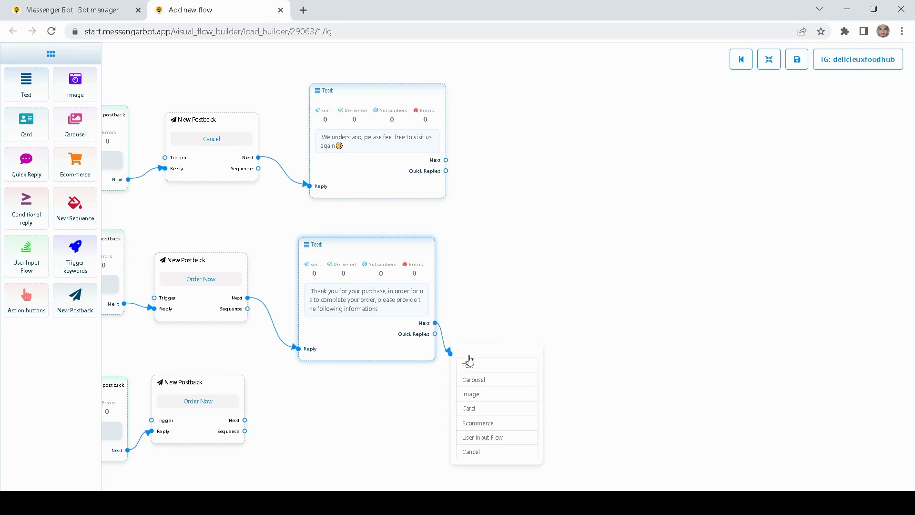
right_click(472, 355)
click(488, 359)
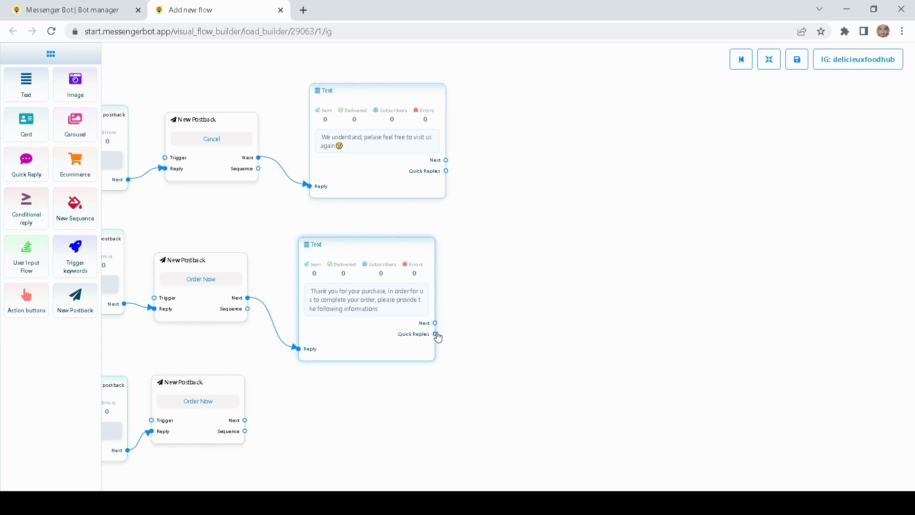
Step: Attach a New Postback quick reply labelled 'Proceed with details' to the thank-you message
drag(438, 337, 512, 304)
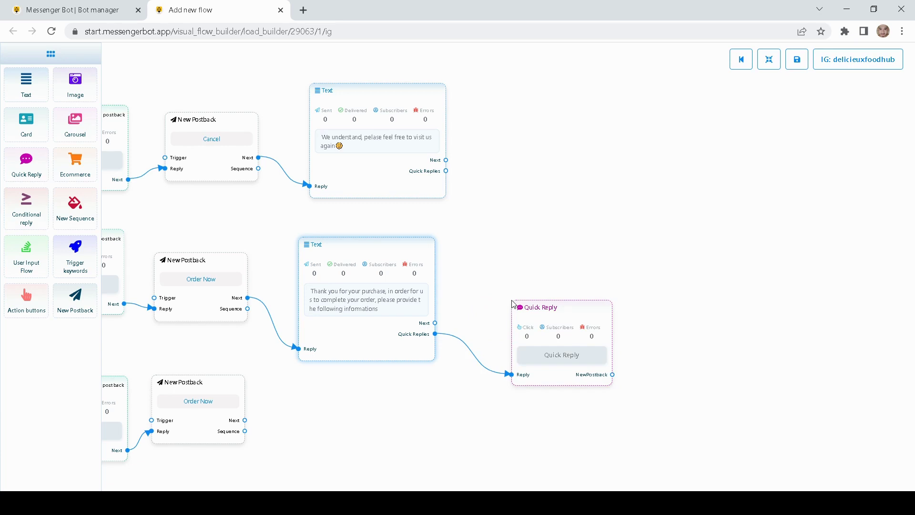
drag(570, 309, 529, 265)
double_click(529, 265)
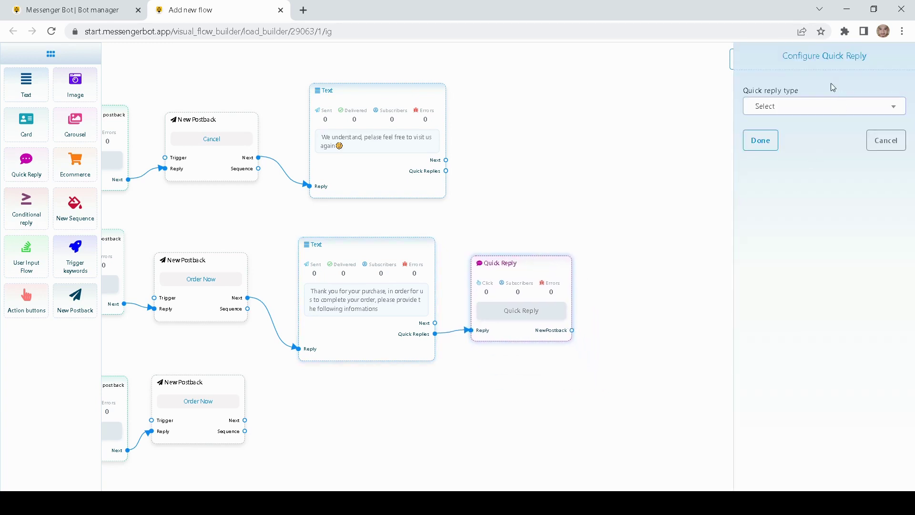
click(786, 106)
click(786, 182)
click(760, 144)
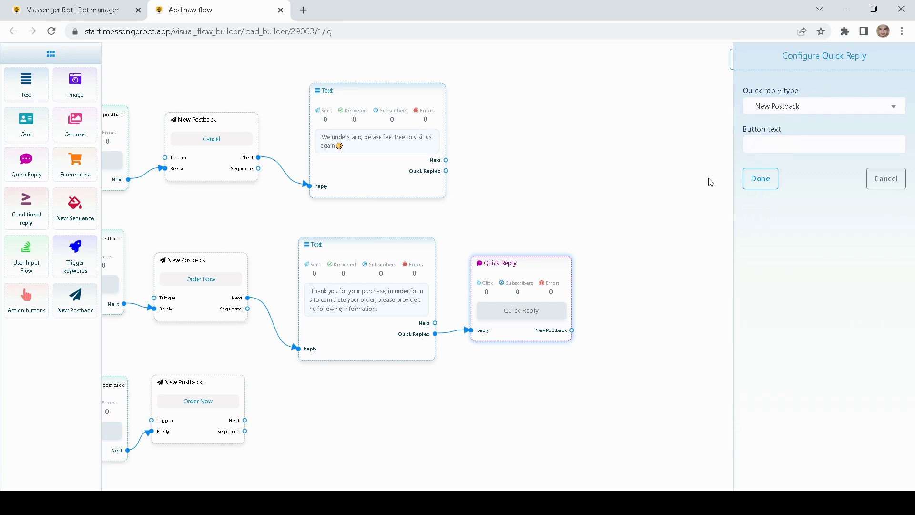
click(786, 152)
text(Proce)
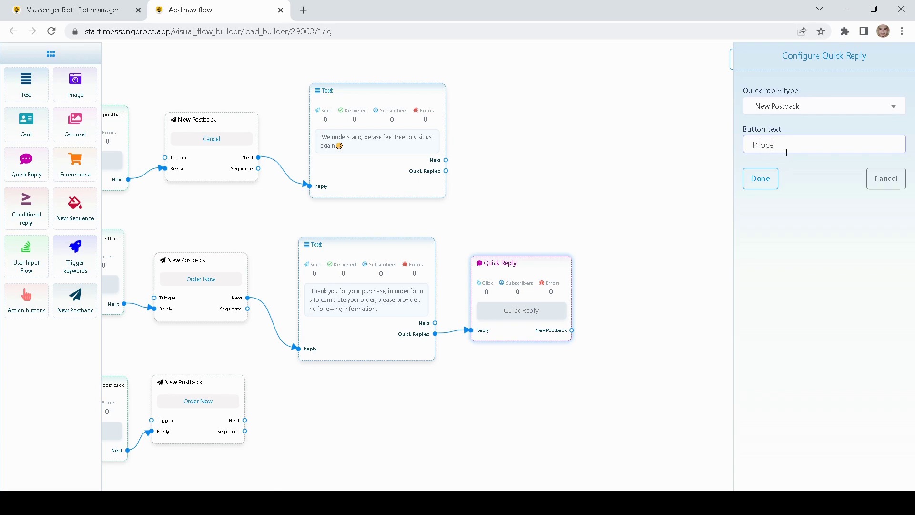
text(ed with details)
click(761, 178)
drag(619, 288, 623, 309)
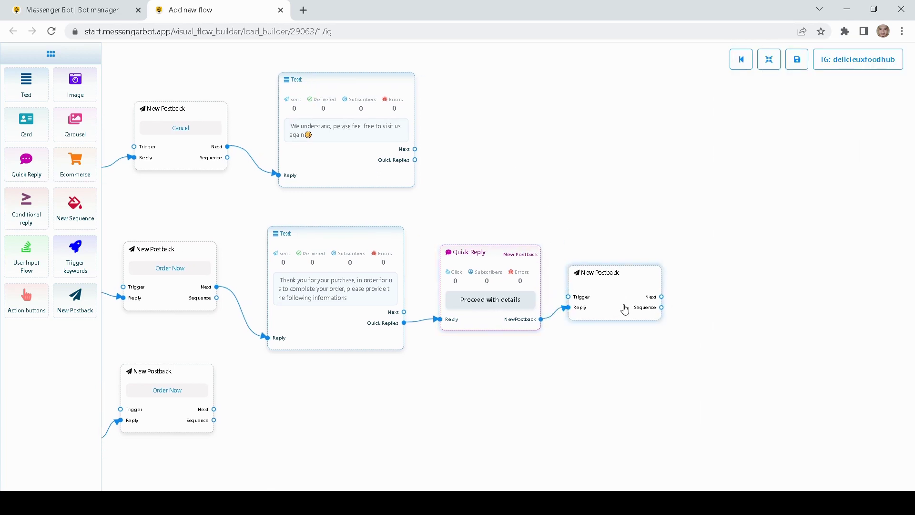
Step: Title the new postback 'proceed' and center it in the view
double_click(626, 292)
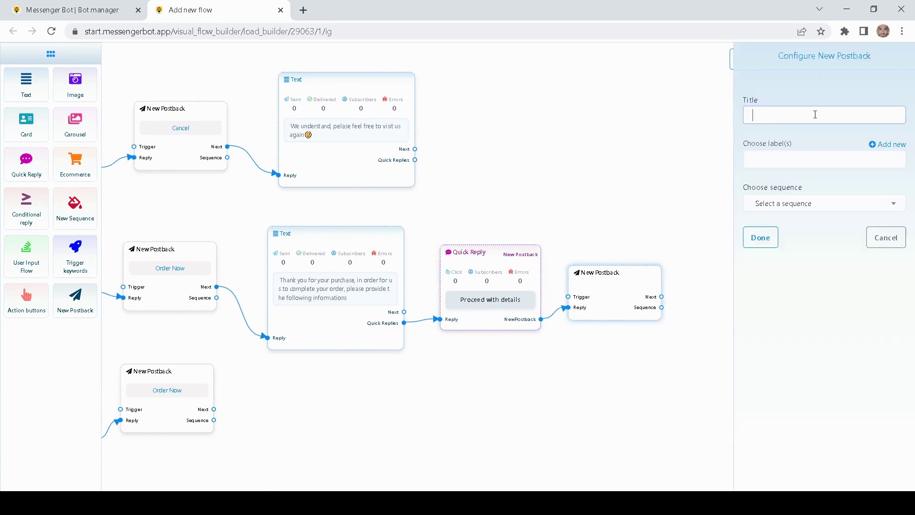
text(proceed)
click(761, 238)
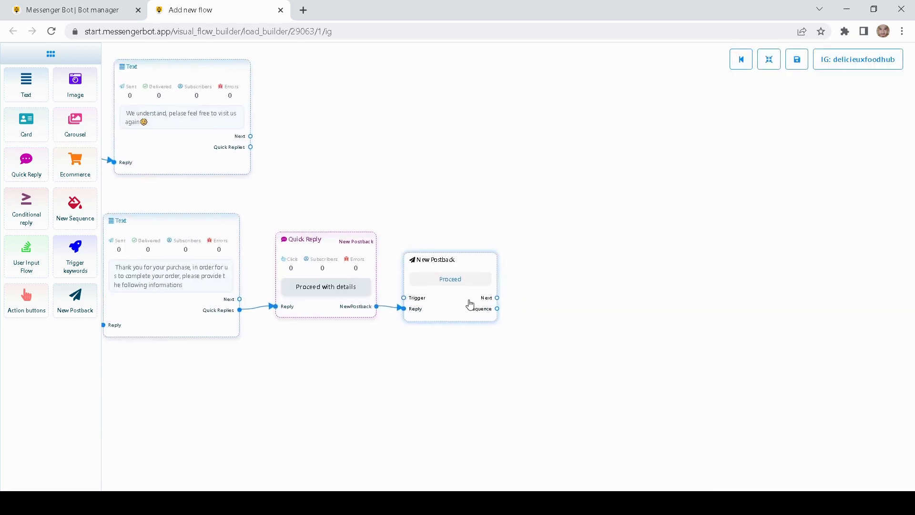
mouse_move(470, 304)
mouse_down()
mouse_move(480, 280)
mouse_move(476, 287)
mouse_up()
drag(490, 174, 462, 188)
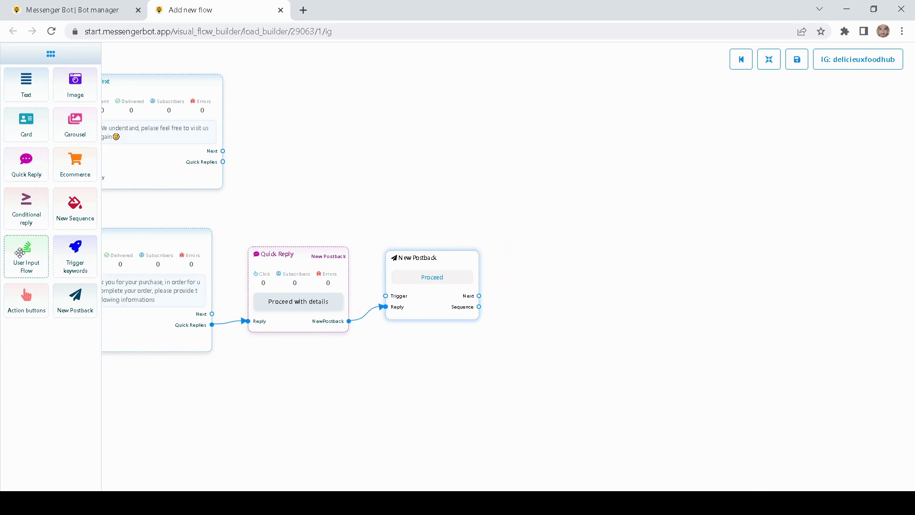
Step: Add a User Input Flow node and connect the Proceed postback to it
drag(20, 253, 610, 278)
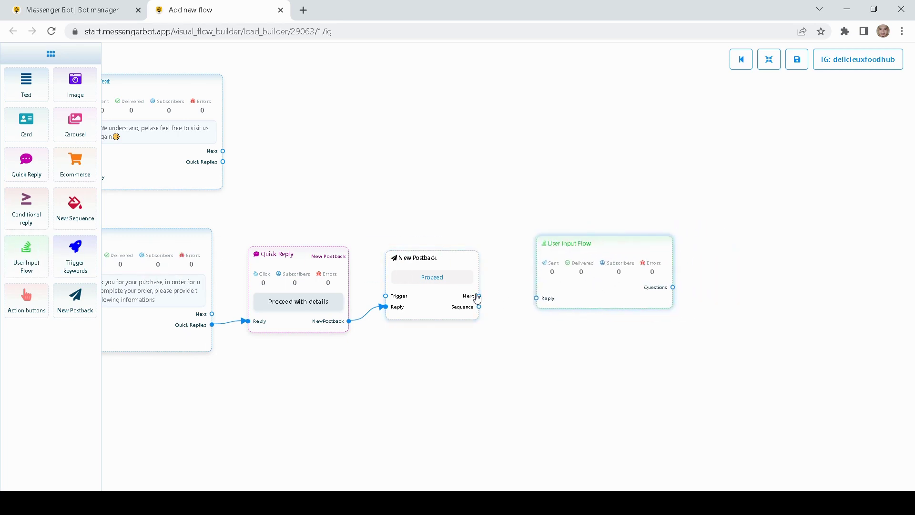
drag(479, 296, 537, 299)
drag(587, 362, 544, 372)
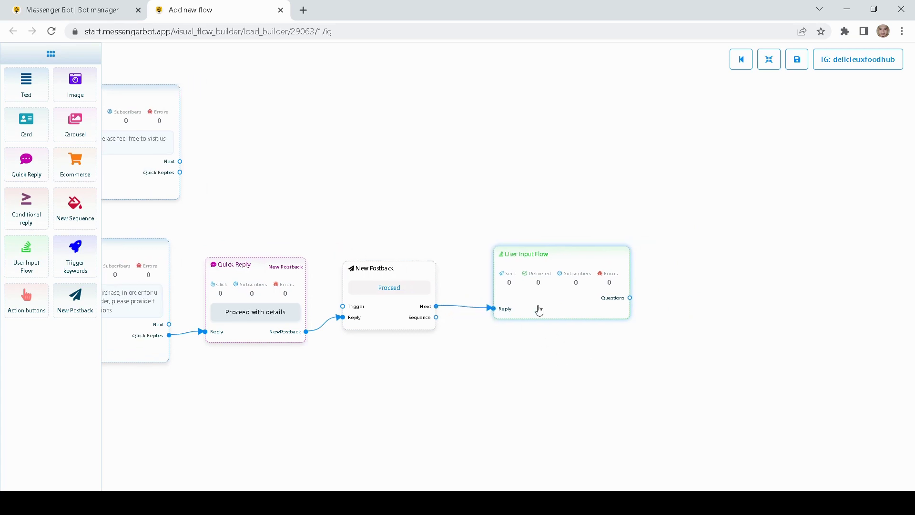
drag(538, 310, 536, 321)
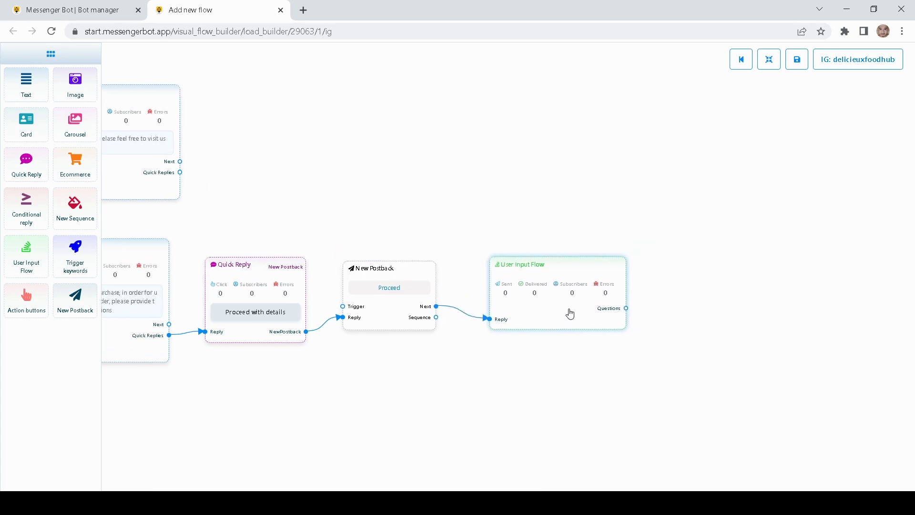
Step: Create a new input flow named 'Gather customers phone/email/address' and arrange its New Question node
double_click(570, 314)
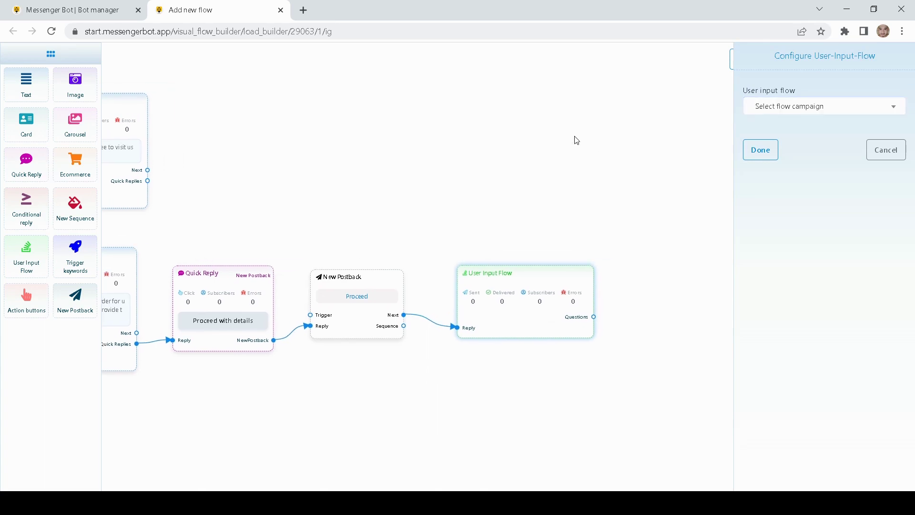
click(794, 110)
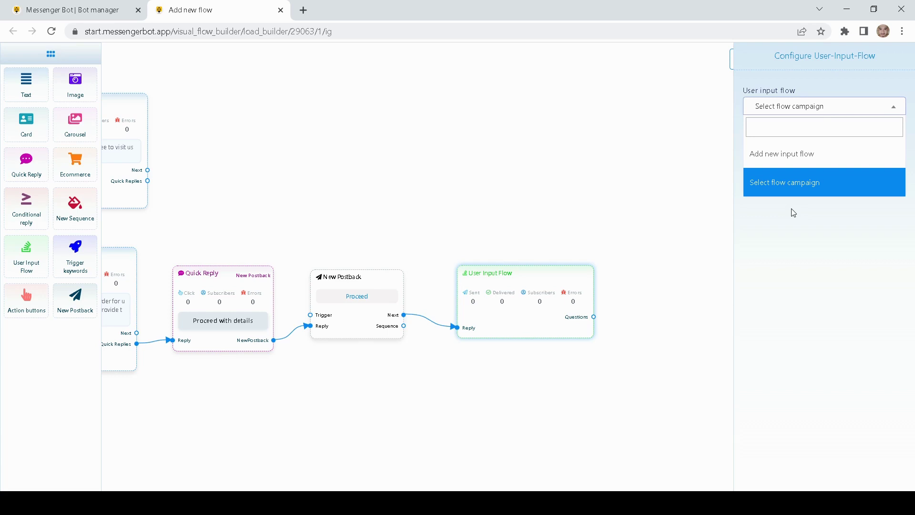
click(785, 159)
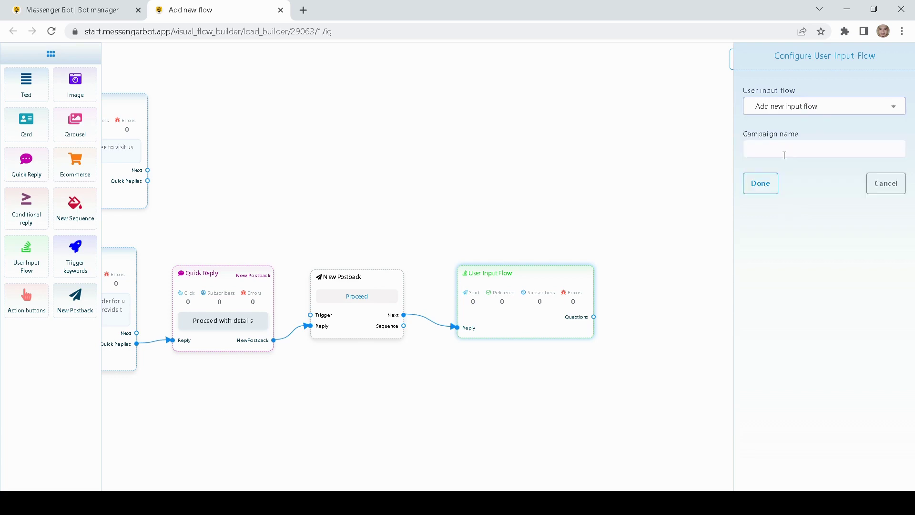
click(783, 156)
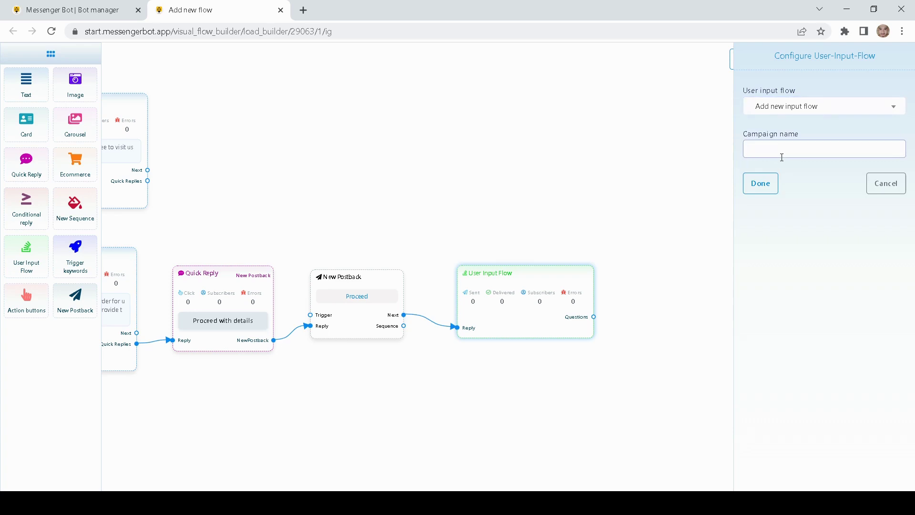
text(Gather customers phone/email/address)
click(760, 184)
mouse_move(528, 288)
mouse_down()
mouse_move(519, 256)
mouse_move(519, 284)
mouse_up()
drag(591, 334, 654, 335)
Step: Make the New Question accept free keyboard input with reply type Phone
drag(485, 312, 466, 296)
scroll(427, 170, right, 5)
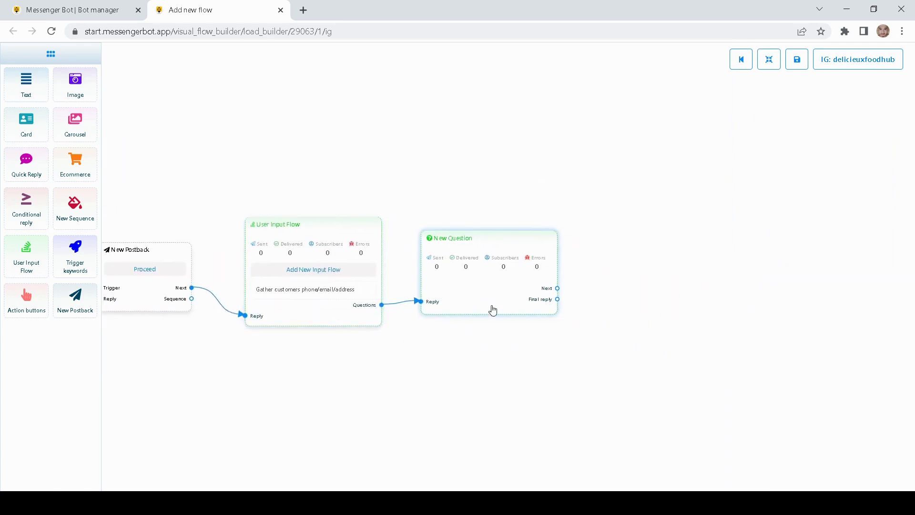
double_click(469, 270)
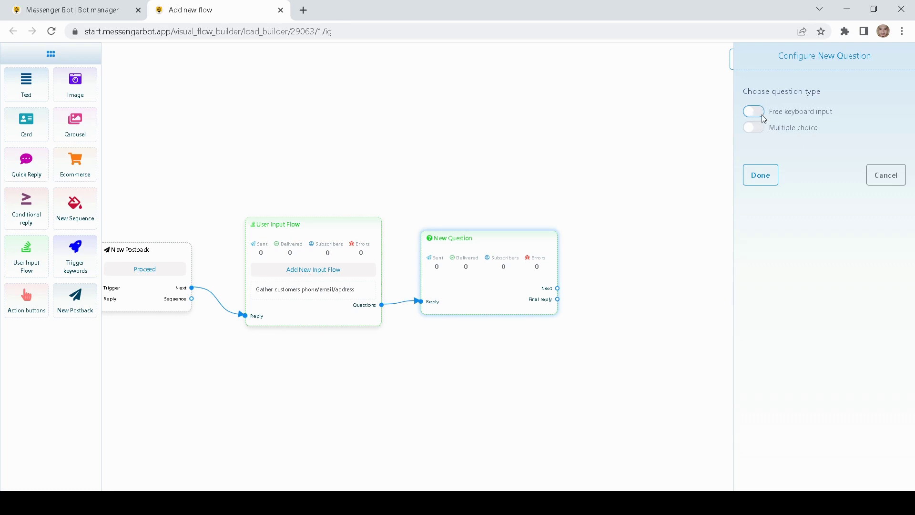
click(762, 115)
click(814, 199)
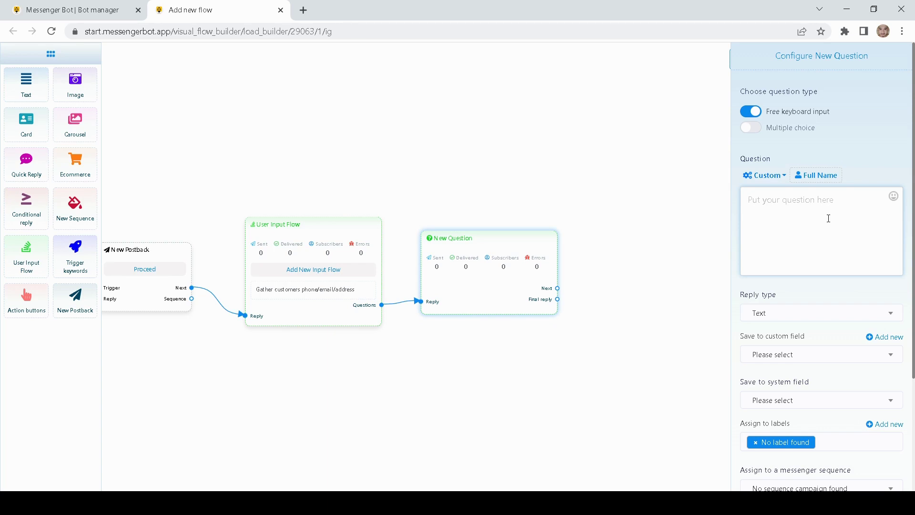
click(779, 319)
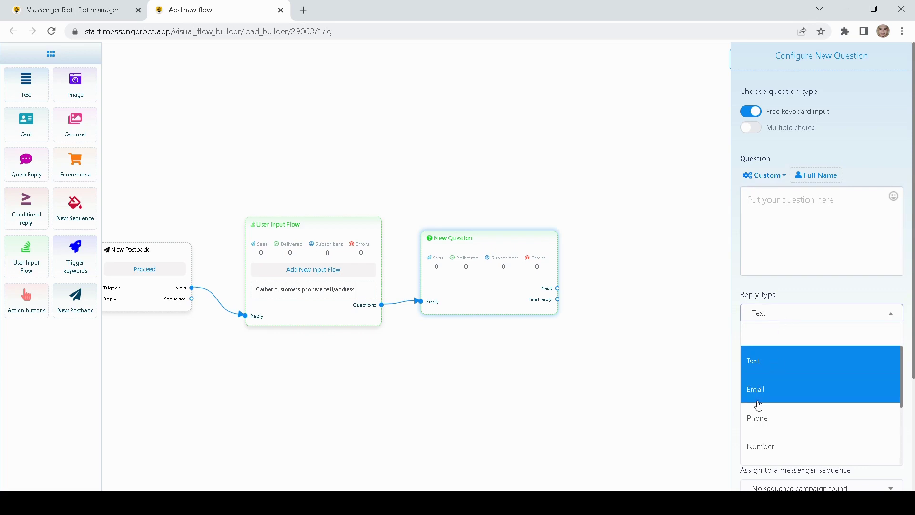
click(759, 419)
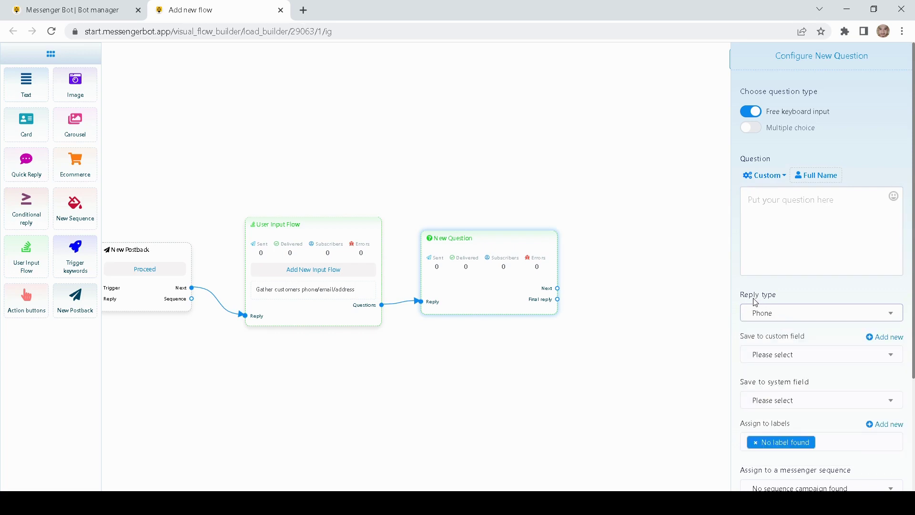
Step: Keep the Phone reply type and switch the question to multiple choice
click(783, 214)
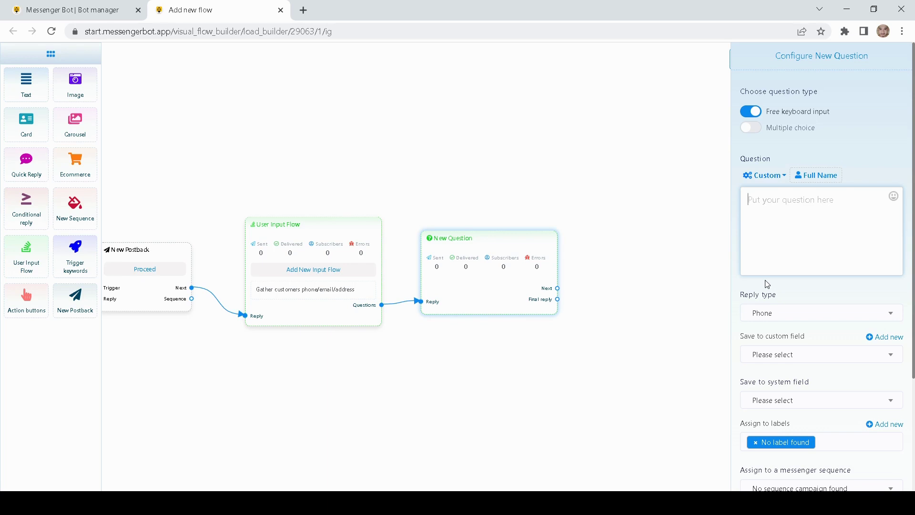
click(771, 313)
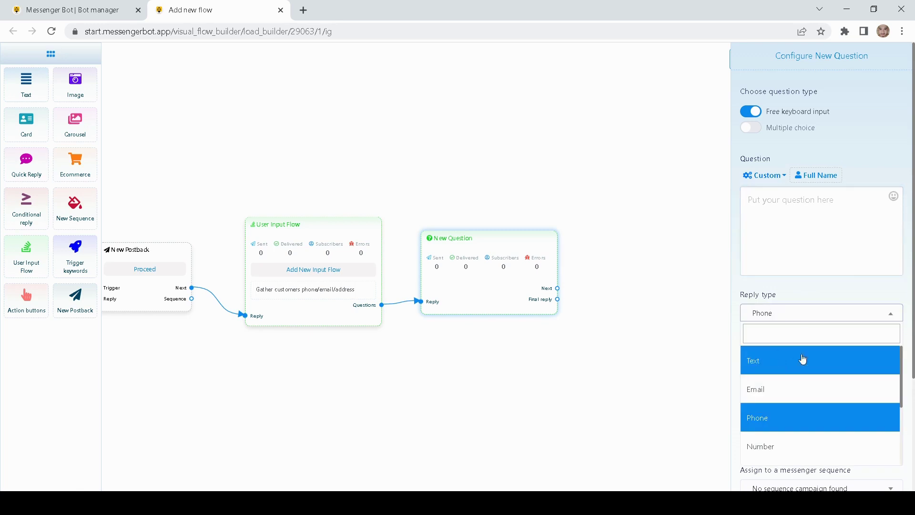
click(779, 248)
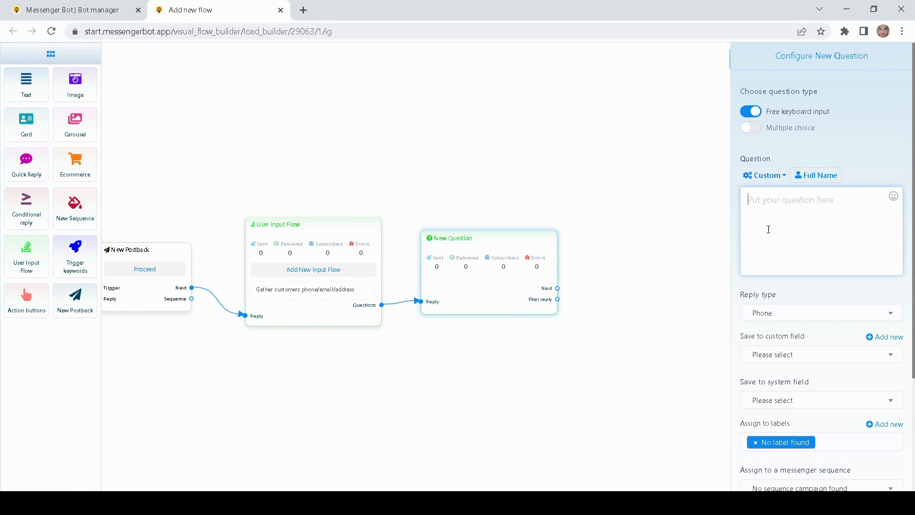
click(751, 128)
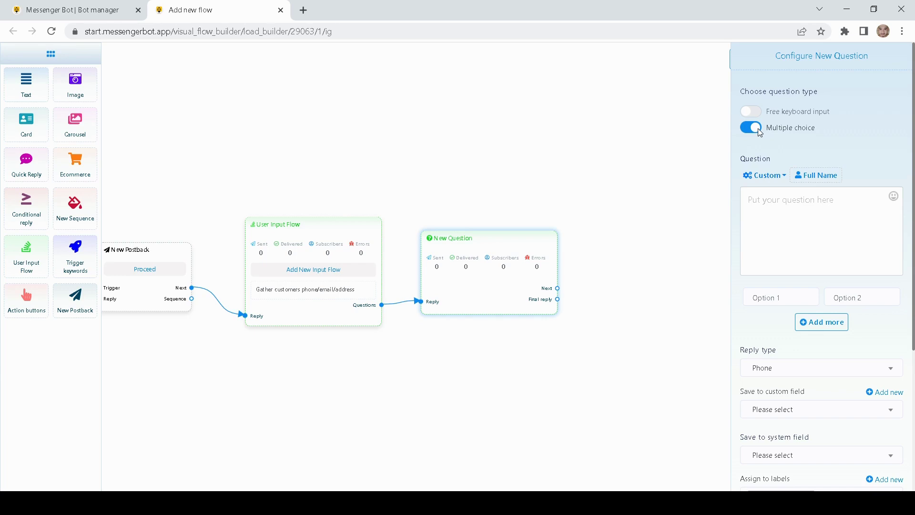
Step: Enter 'rate our shop' as the question text
click(810, 209)
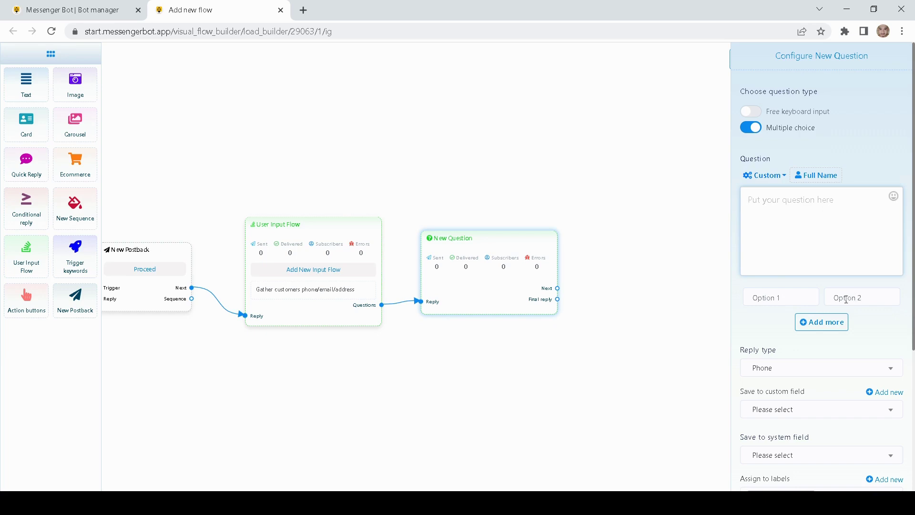
click(788, 299)
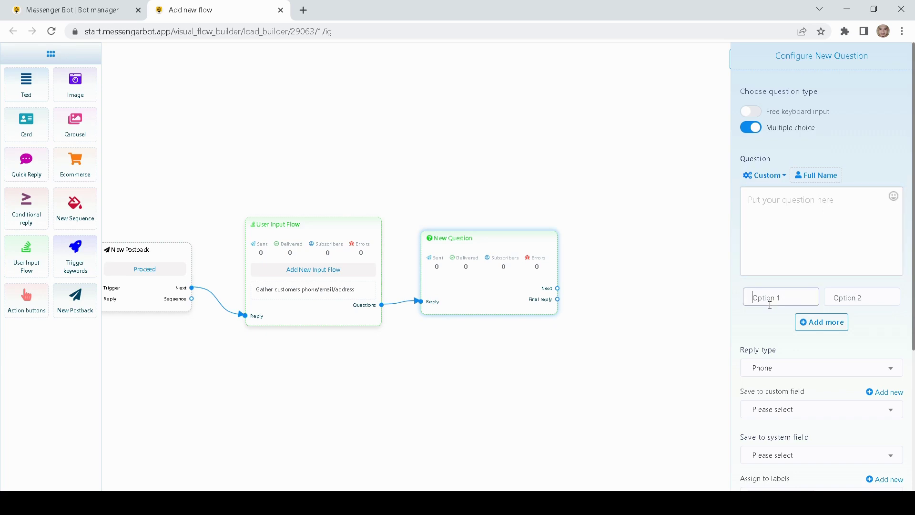
click(787, 211)
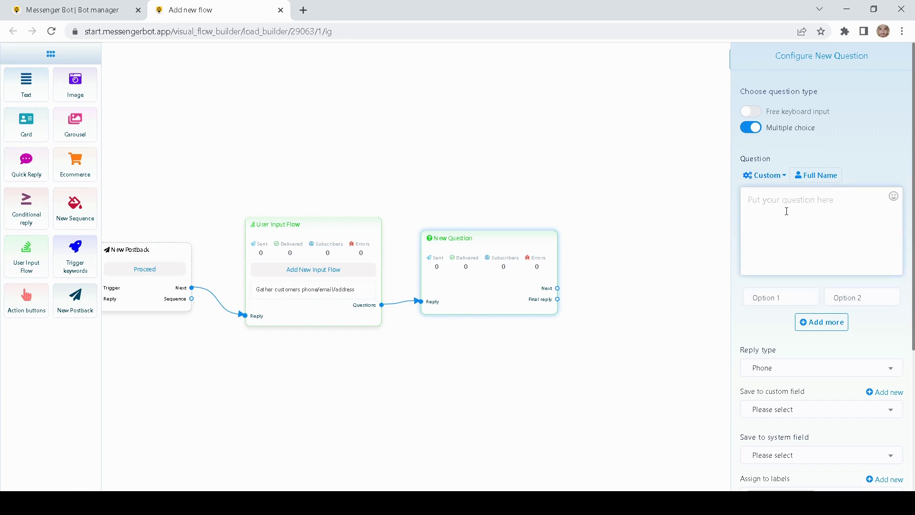
text(rate our shop)
Step: Fill in three answer options: 1 star, 2 stars and 3 stars
click(794, 293)
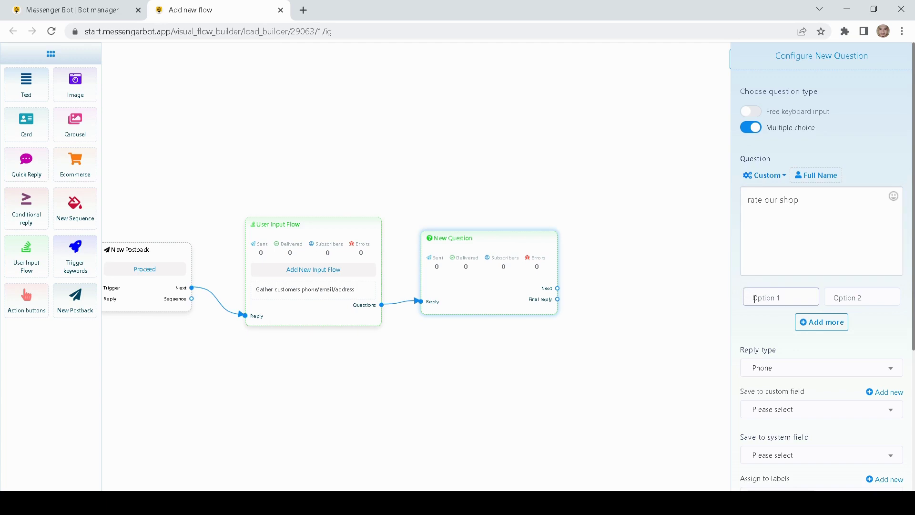
text(1 star)
click(886, 297)
text(2 star)
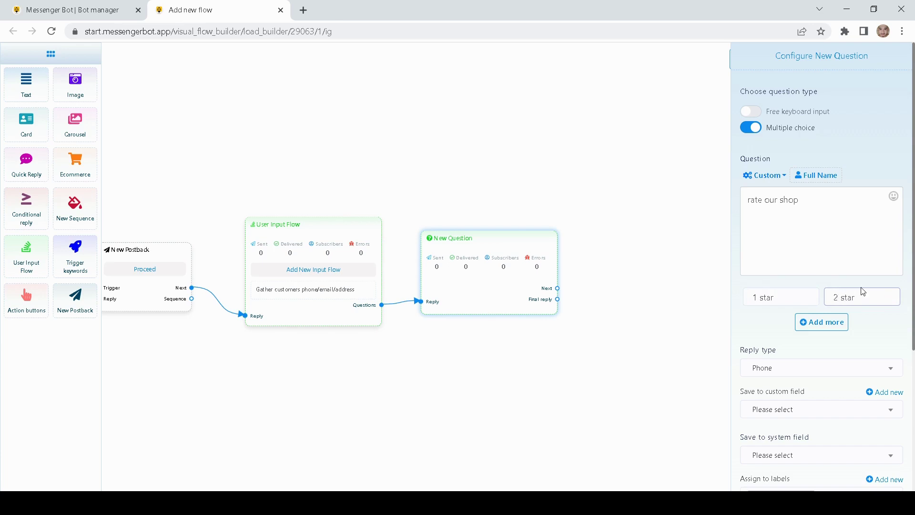
text(s)
click(829, 320)
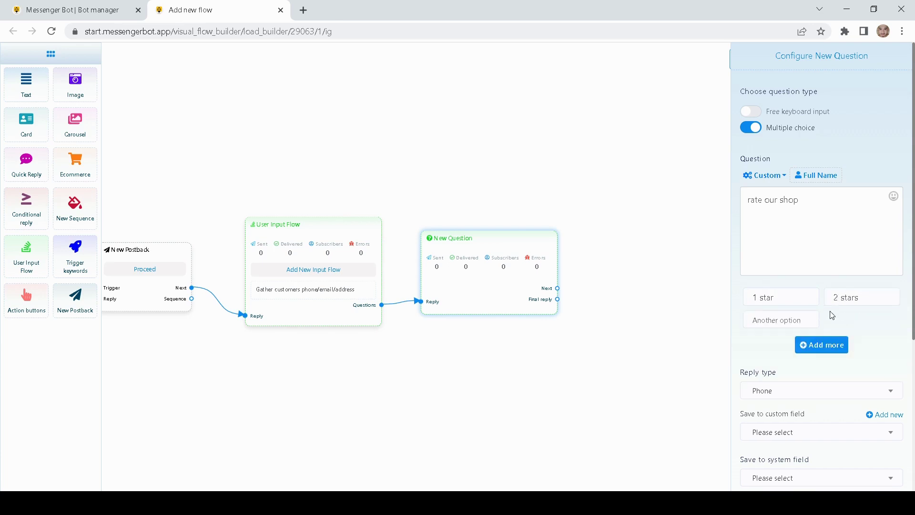
mouse_move(812, 319)
click(796, 317)
text(3 stars)
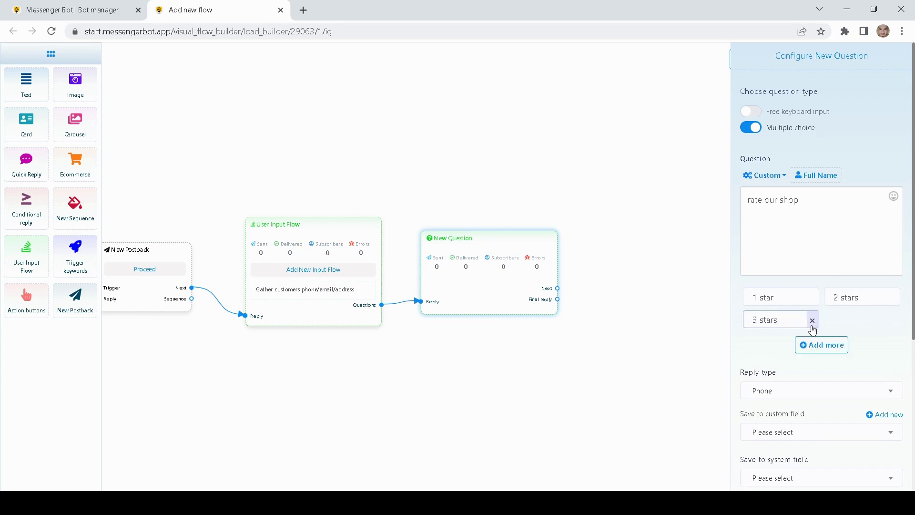
click(855, 330)
scroll(855, 330, down, 1)
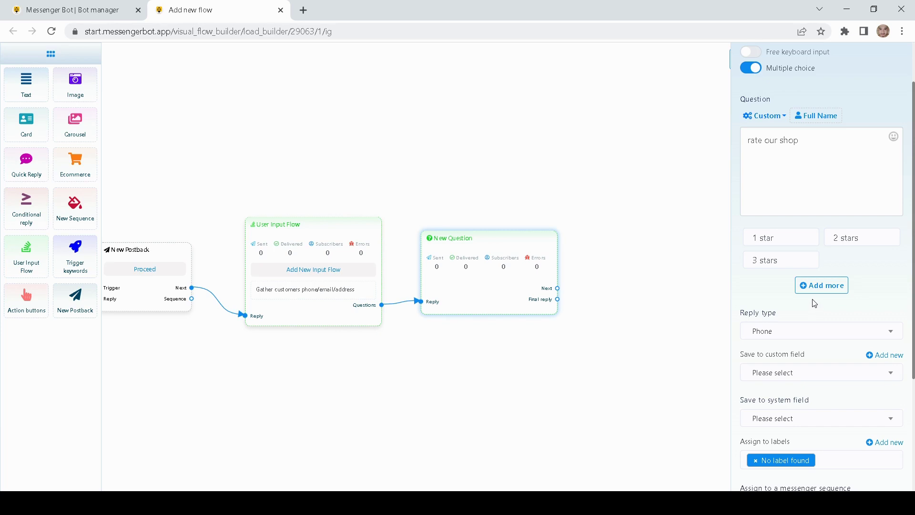
scroll(815, 319, up, 1)
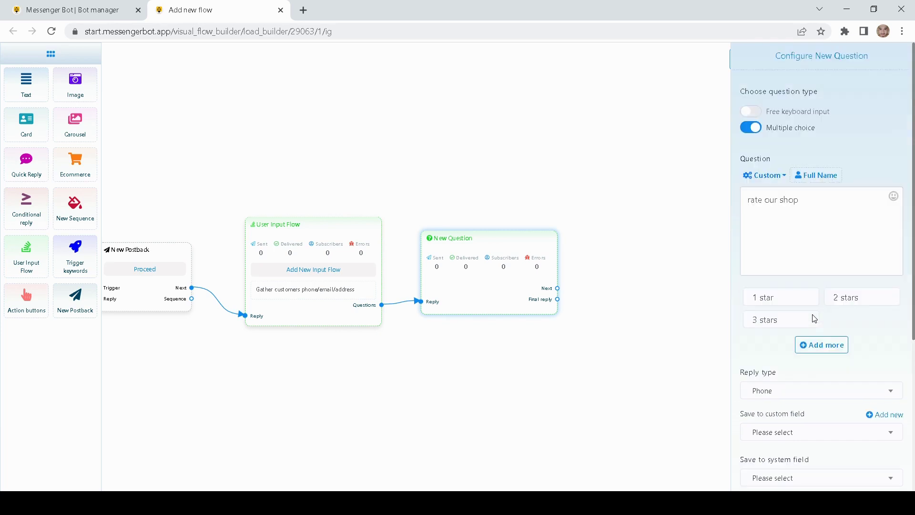
Step: Switch to free keyboard input asking 'Please provide your phone number', keeping reply type Phone
click(752, 111)
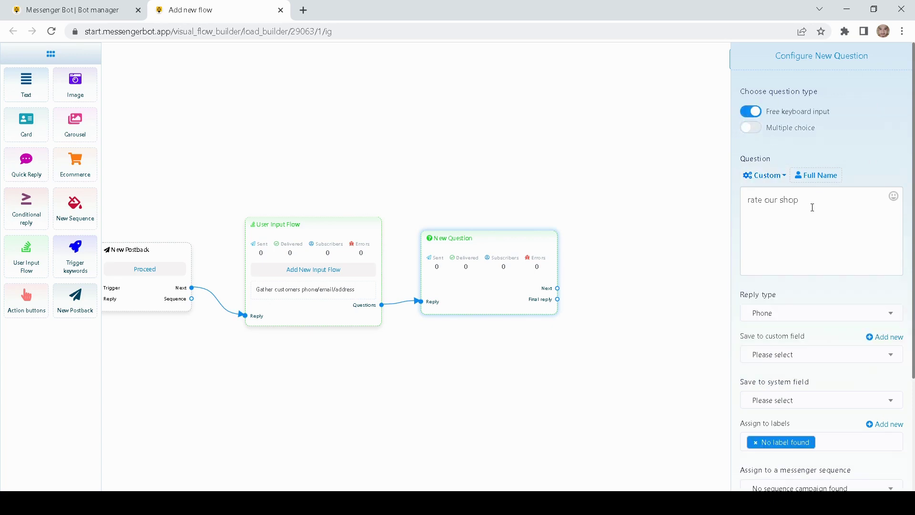
drag(811, 201, 753, 201)
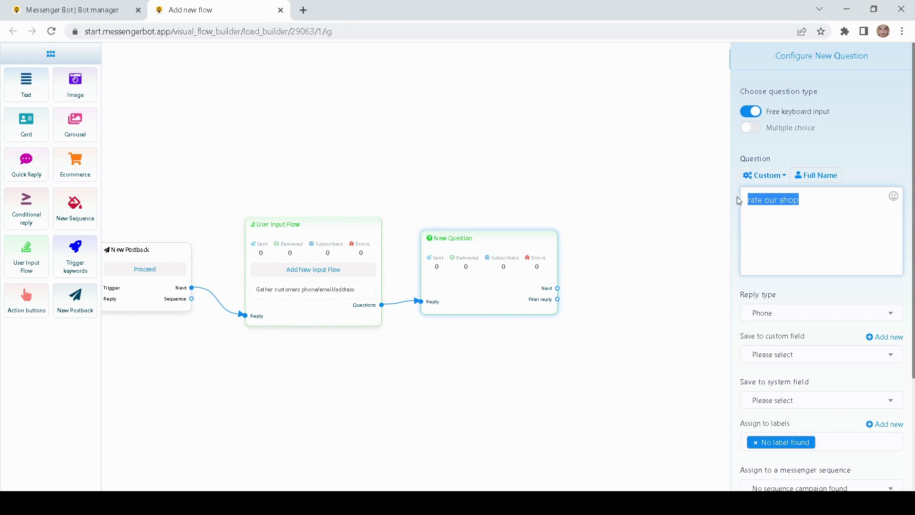
text(P)
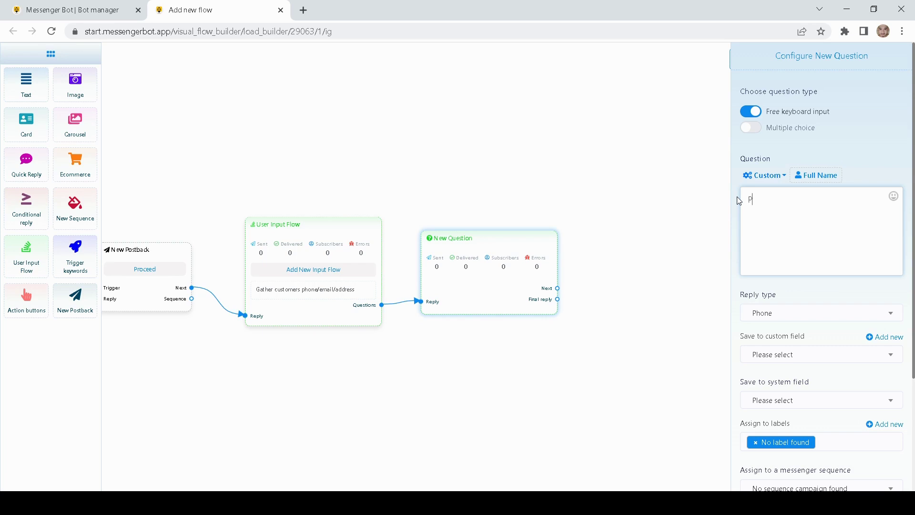
text(lease provide your phone number)
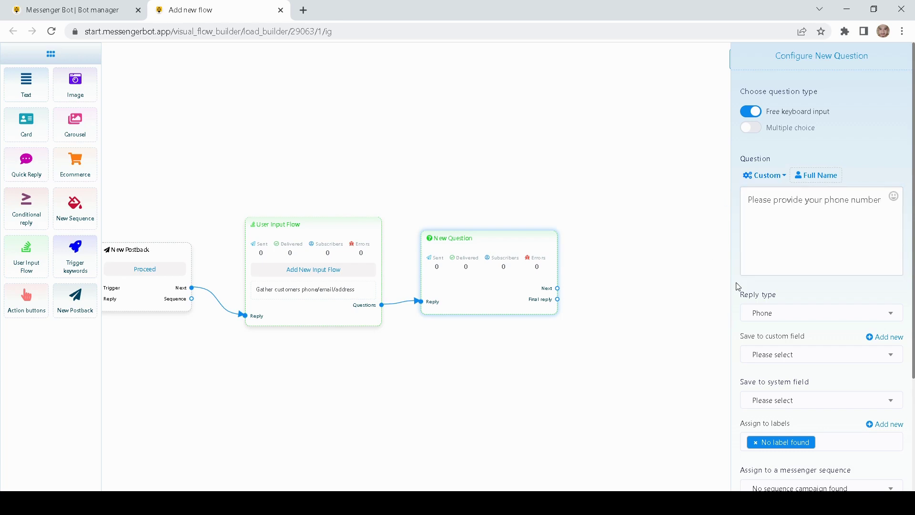
click(773, 318)
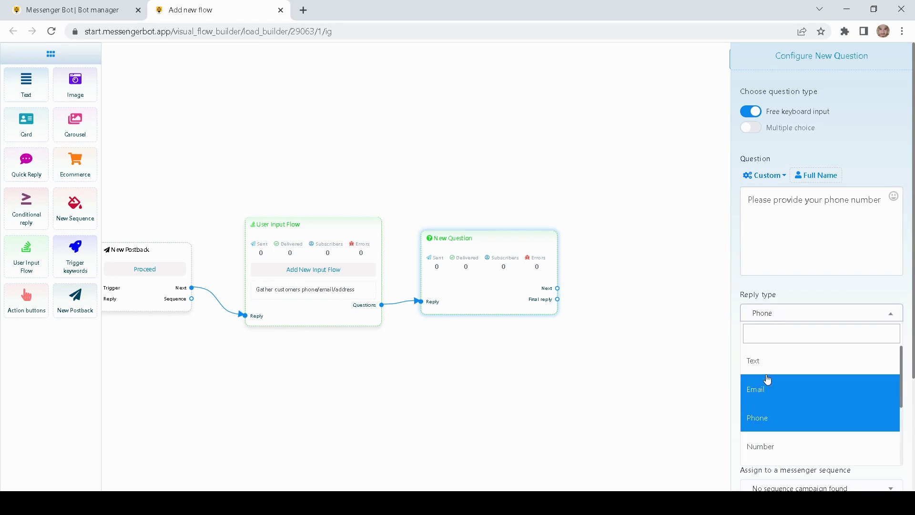
scroll(768, 380, down, 1)
scroll(767, 380, up, 1)
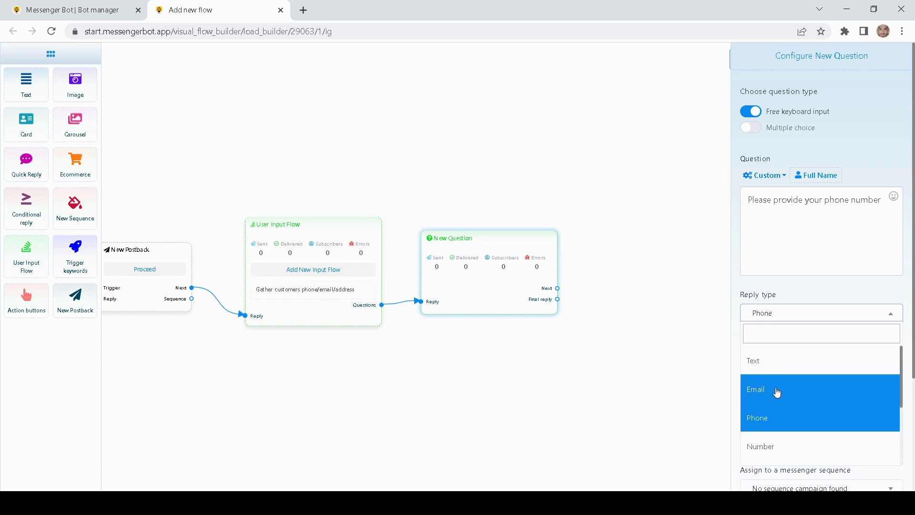
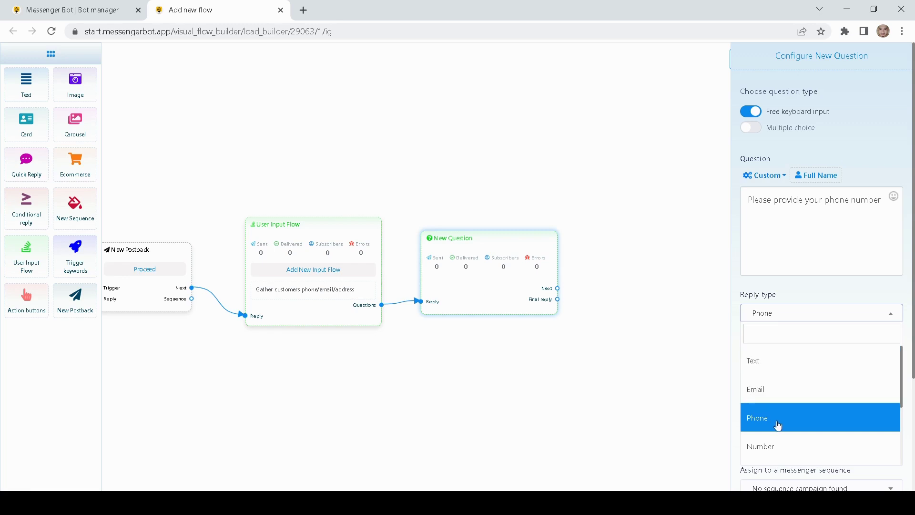
Step: Keep Phone as the phone question's reply type and open the Save to system field list
scroll(778, 425, down, 1)
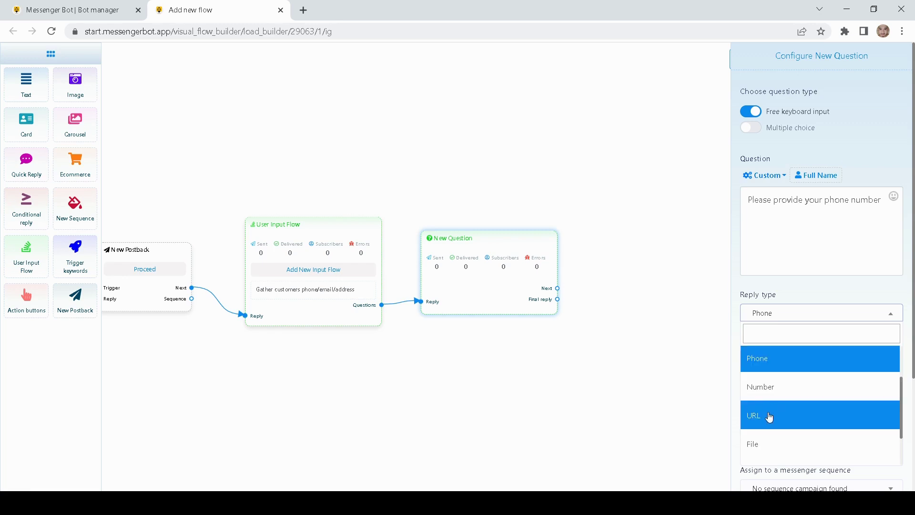
scroll(769, 439, down, 1)
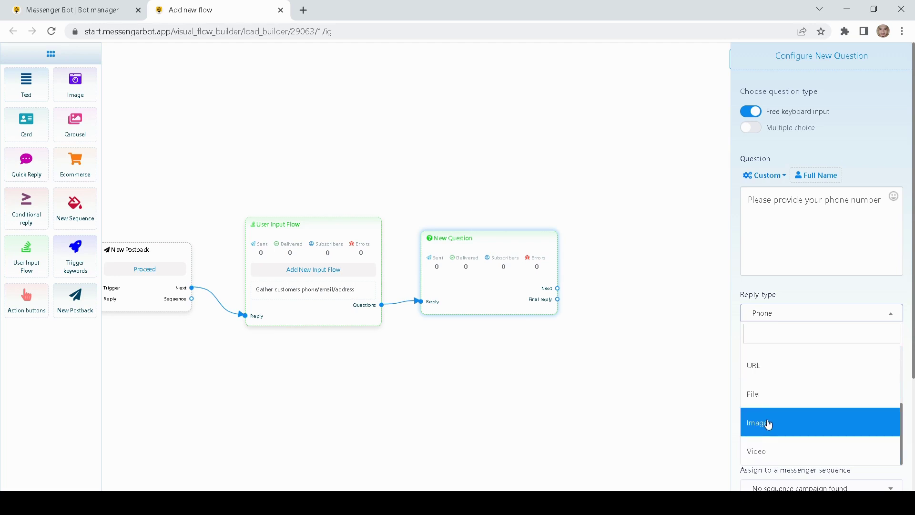
click(711, 324)
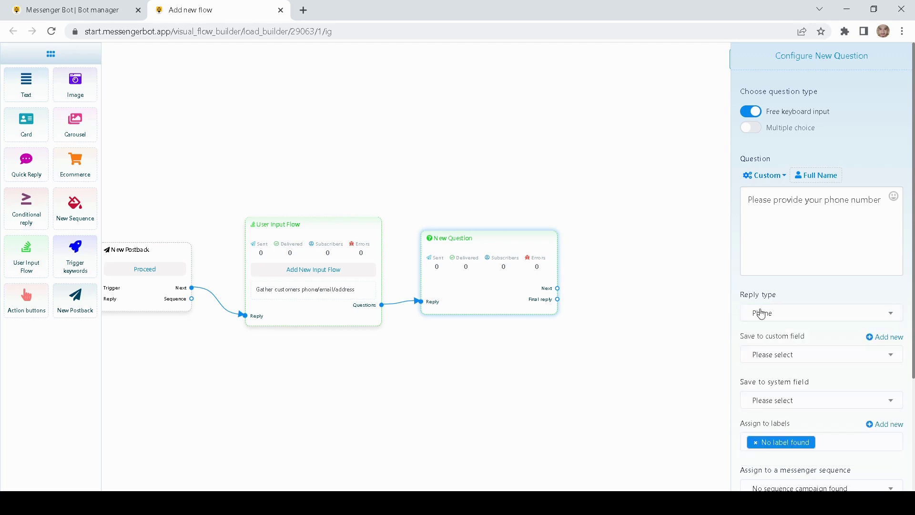
click(779, 316)
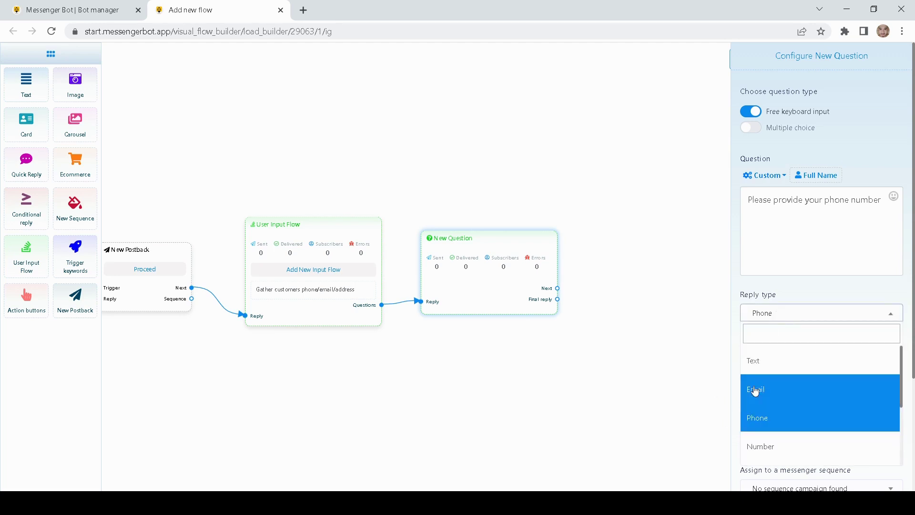
click(756, 418)
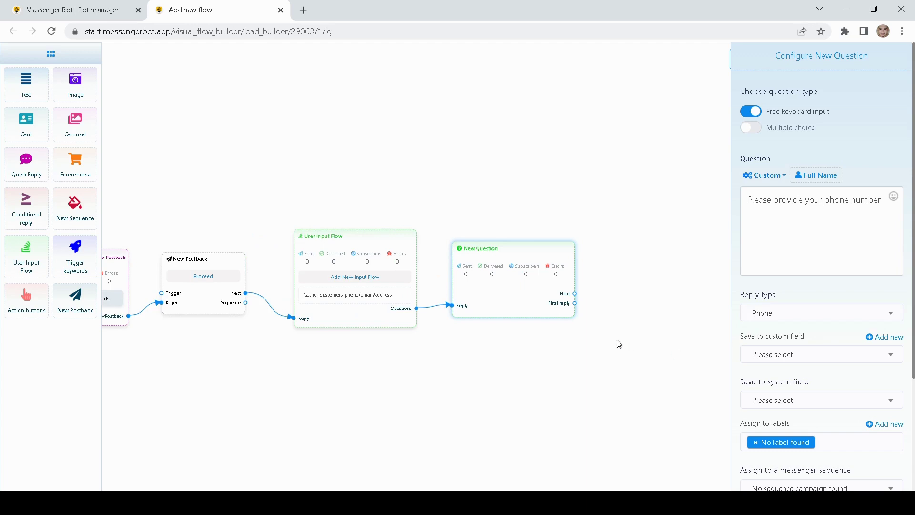
scroll(620, 344, up, 1)
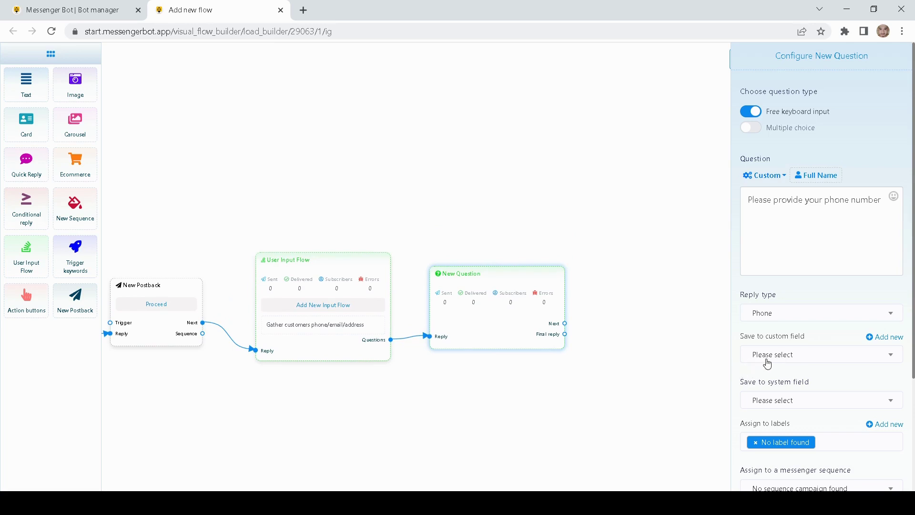
scroll(733, 373, down, 1)
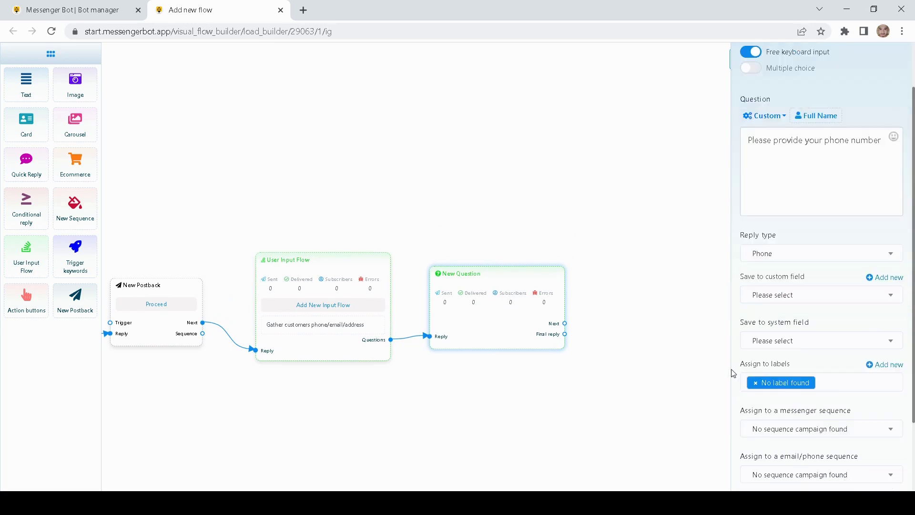
click(763, 345)
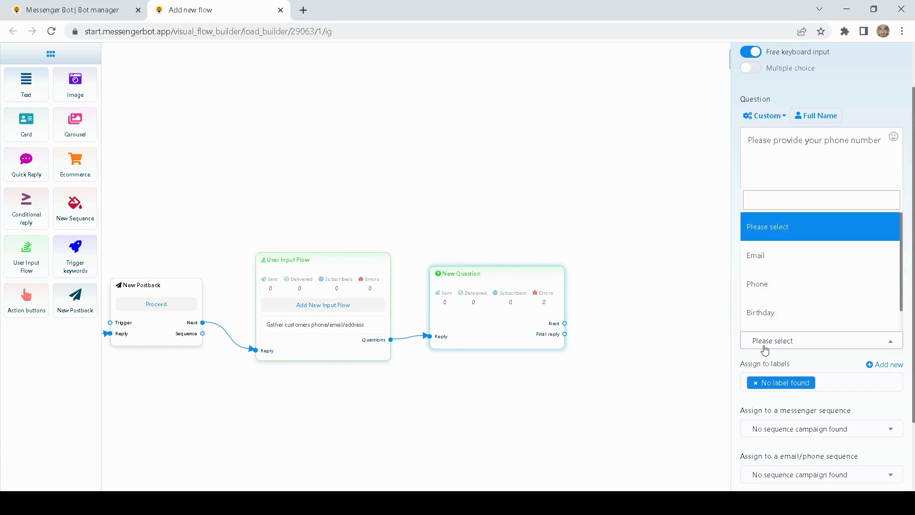
Step: Choose Phone as the system field that stores the phone number answer
click(784, 291)
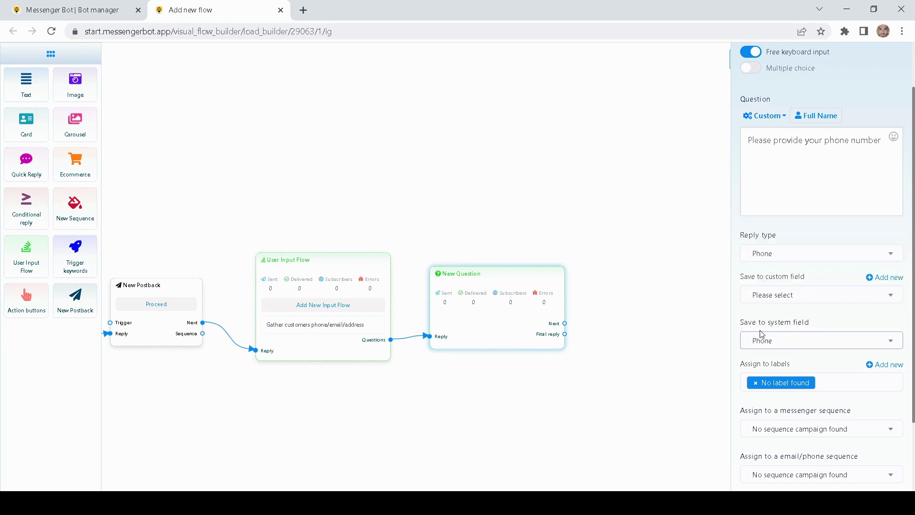
scroll(740, 320, up, 2)
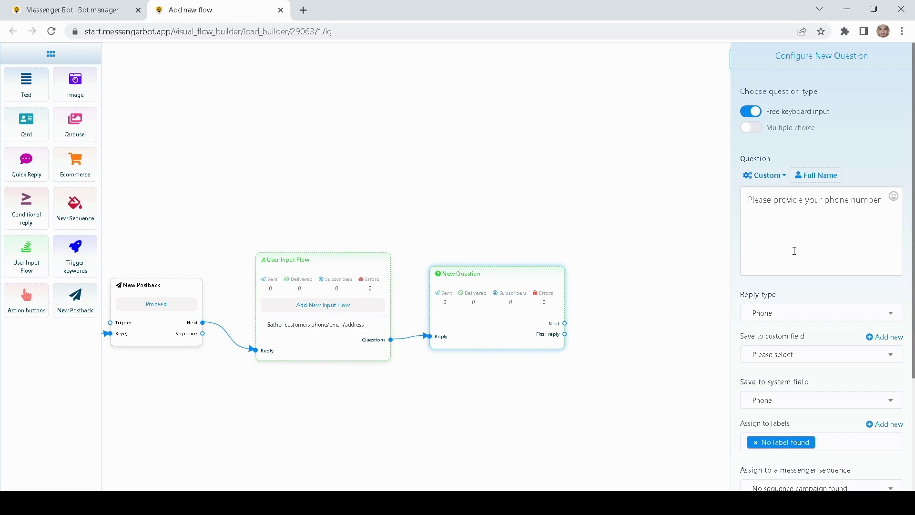
scroll(792, 248, down, 2)
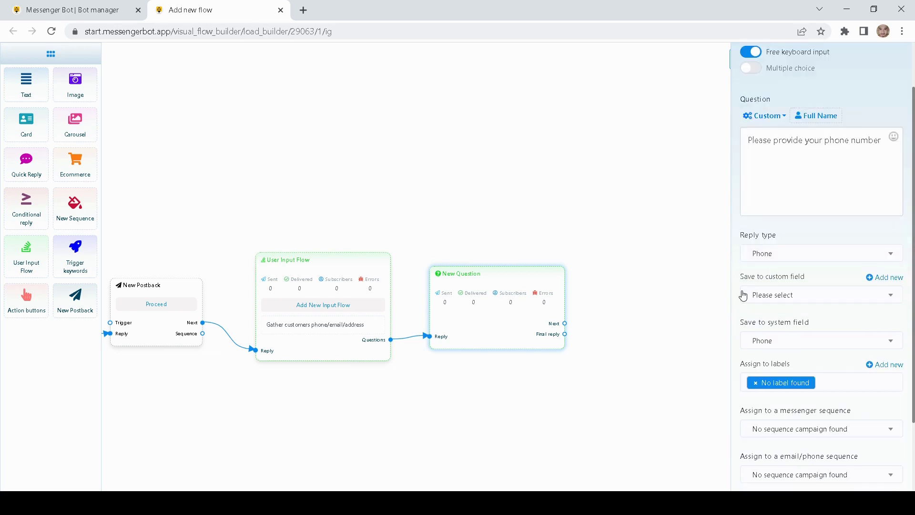
click(761, 345)
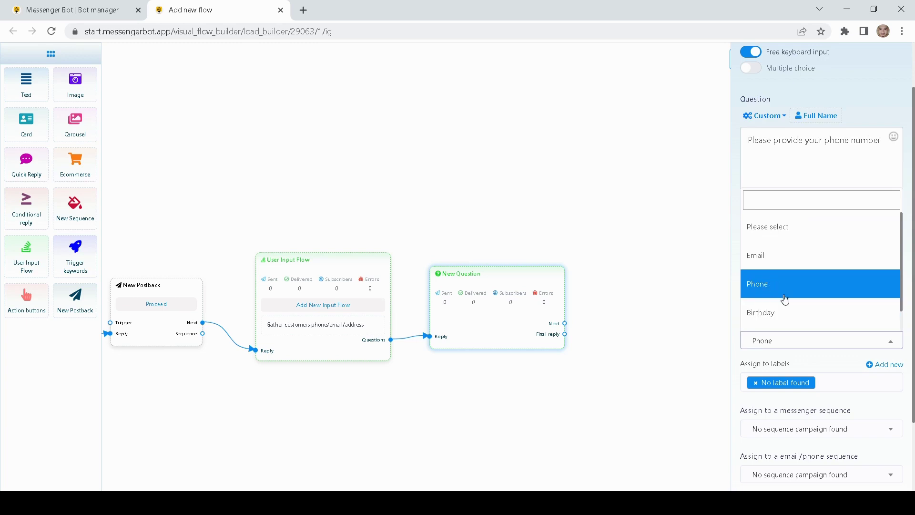
scroll(787, 300, down, 1)
scroll(787, 295, up, 1)
click(786, 290)
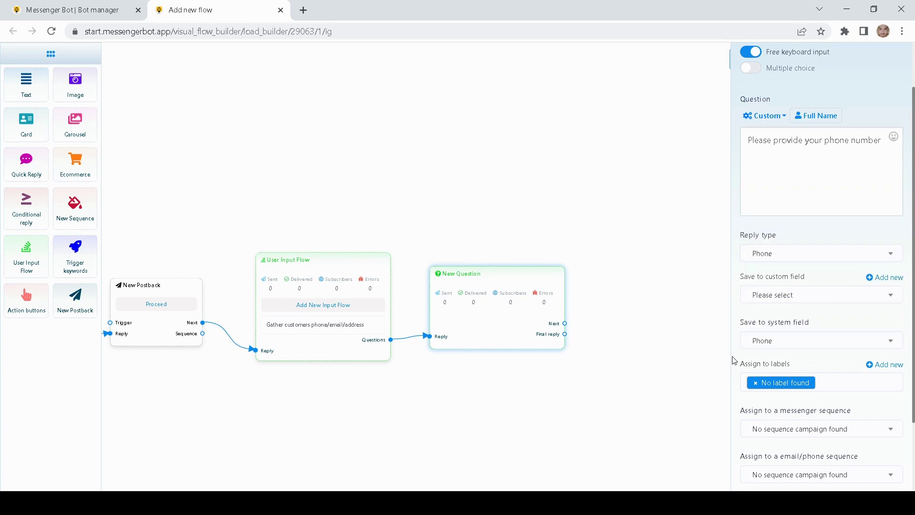
scroll(737, 365, down, 1)
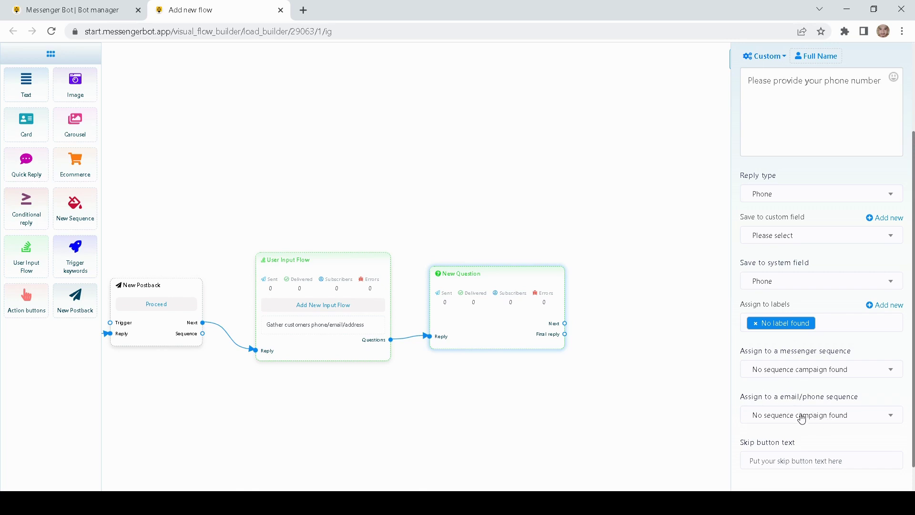
scroll(803, 418, down, 1)
Step: Set the phone question's Skip button text to 'Skip here'
click(816, 423)
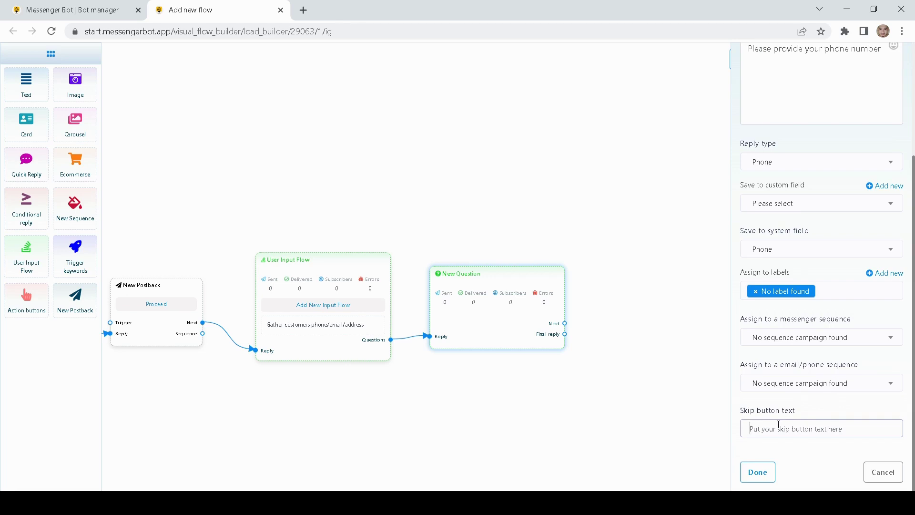
click(825, 459)
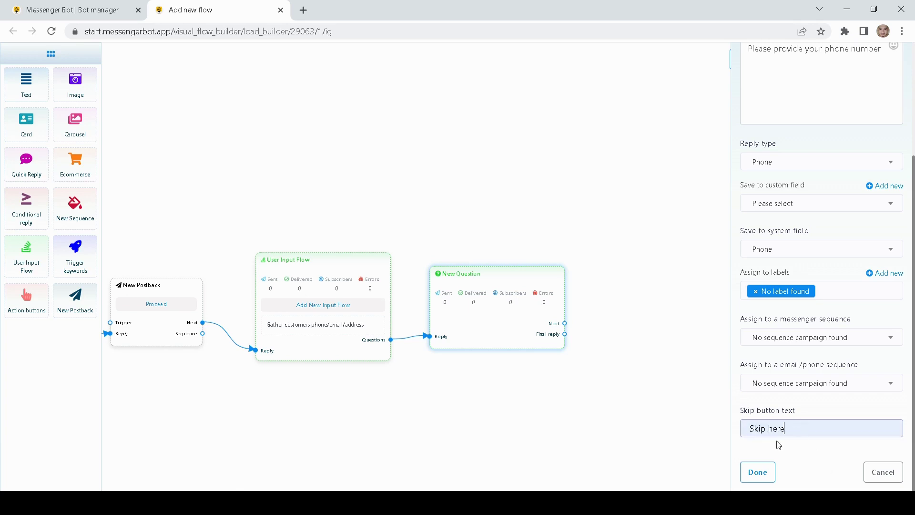
scroll(814, 447, up, 3)
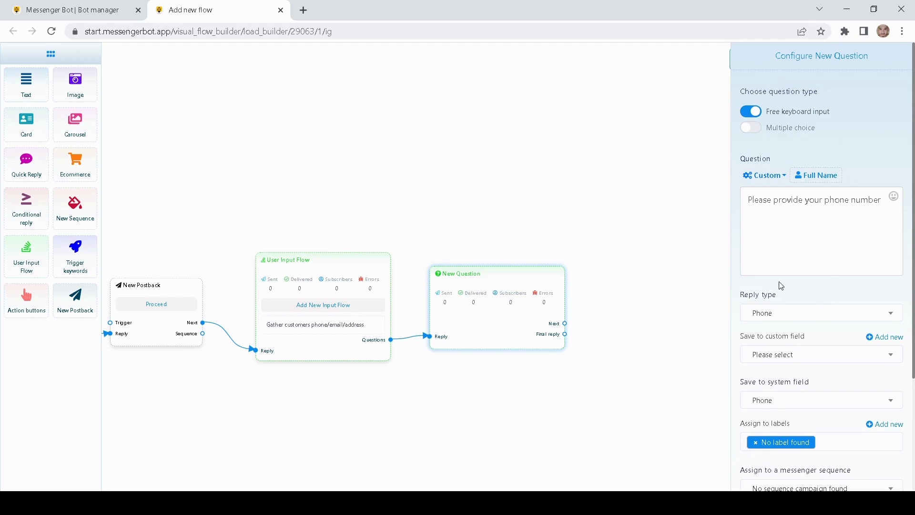
scroll(811, 286, down, 5)
scroll(813, 405, up, 5)
drag(883, 202, 701, 208)
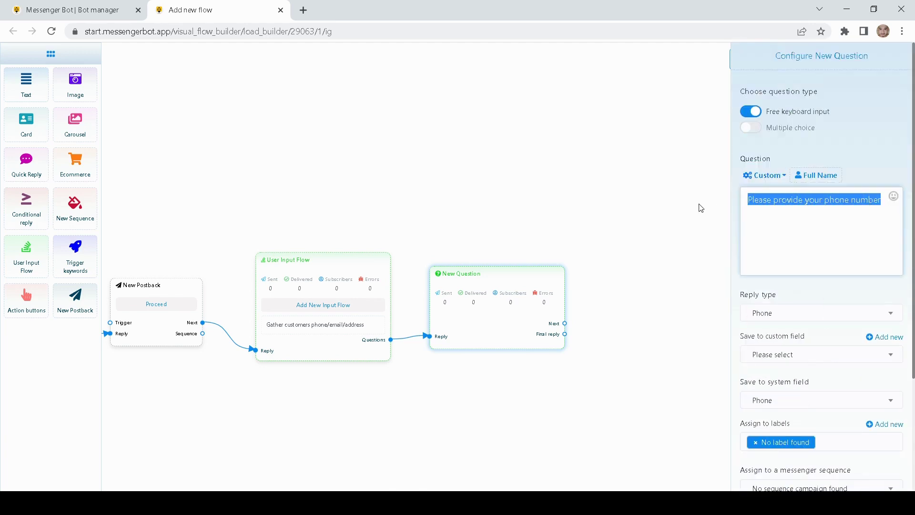
click(800, 291)
Step: Save the phone question settings and reposition its node on the canvas
scroll(800, 293, down, 1)
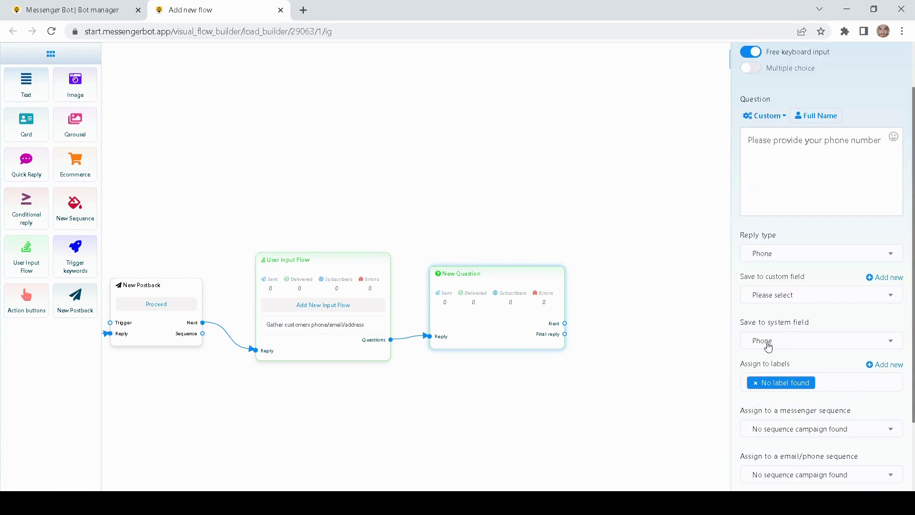
scroll(768, 347, down, 2)
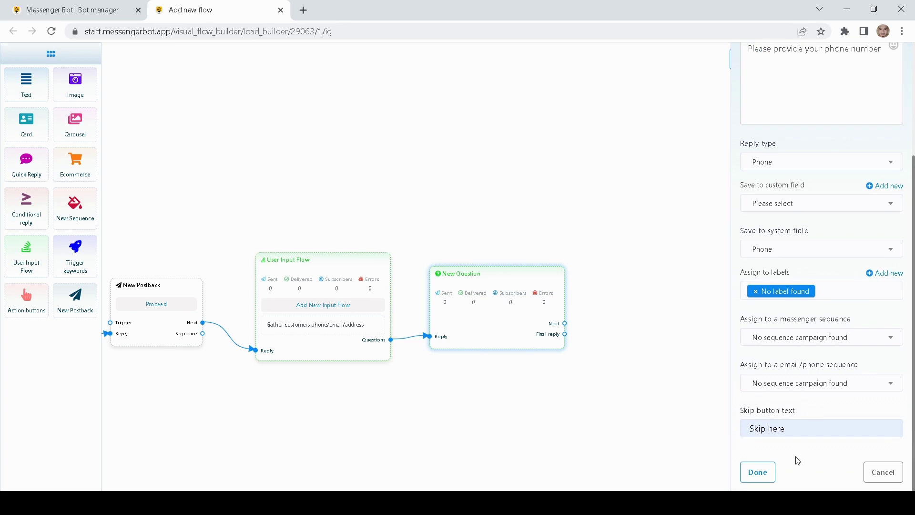
click(746, 473)
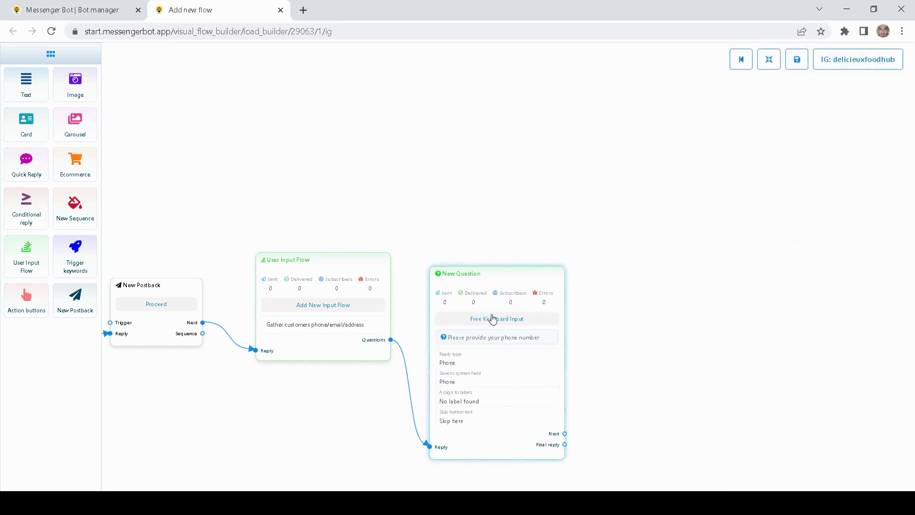
drag(491, 319, 502, 239)
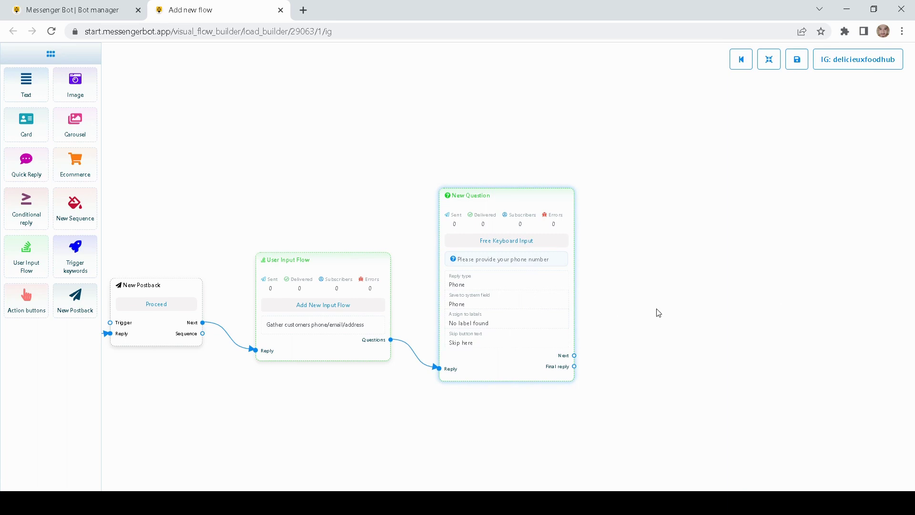
drag(658, 310, 616, 308)
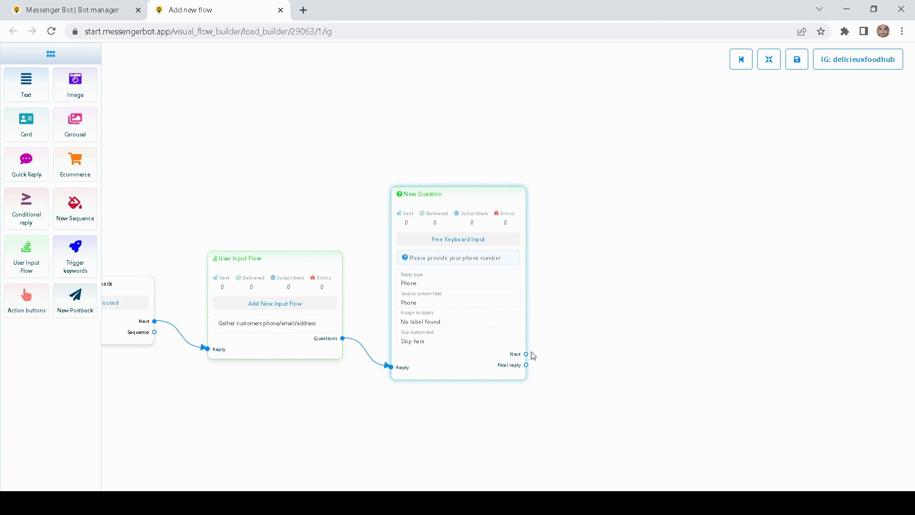
Step: Create a new question linked after the phone question and open its settings
drag(527, 355, 584, 279)
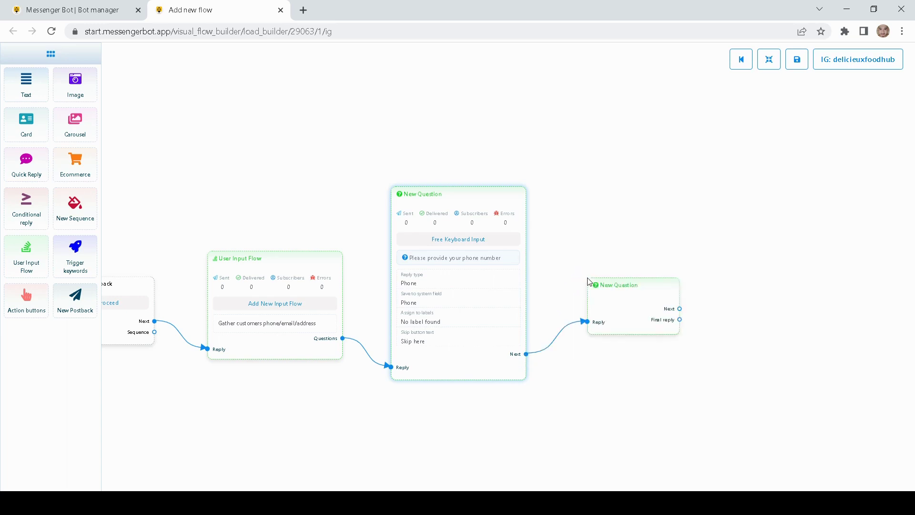
drag(629, 313, 604, 291)
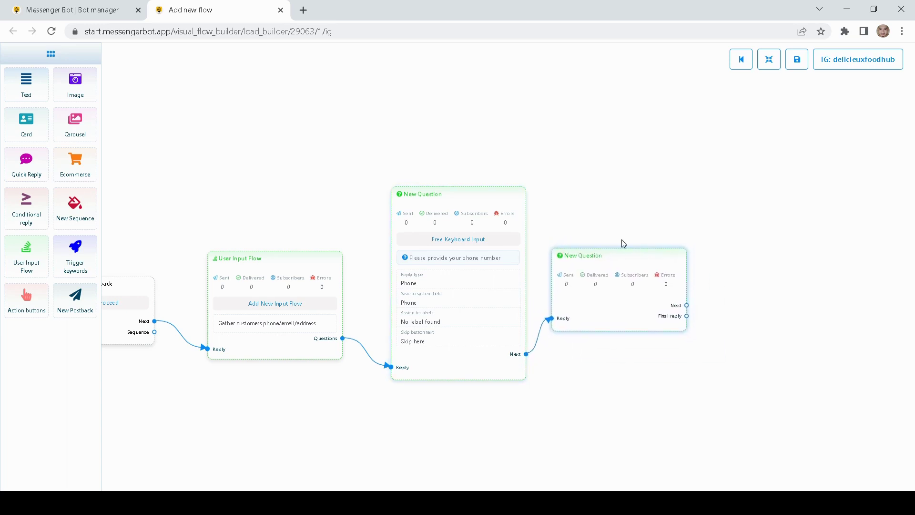
drag(622, 242, 567, 244)
drag(564, 288, 573, 290)
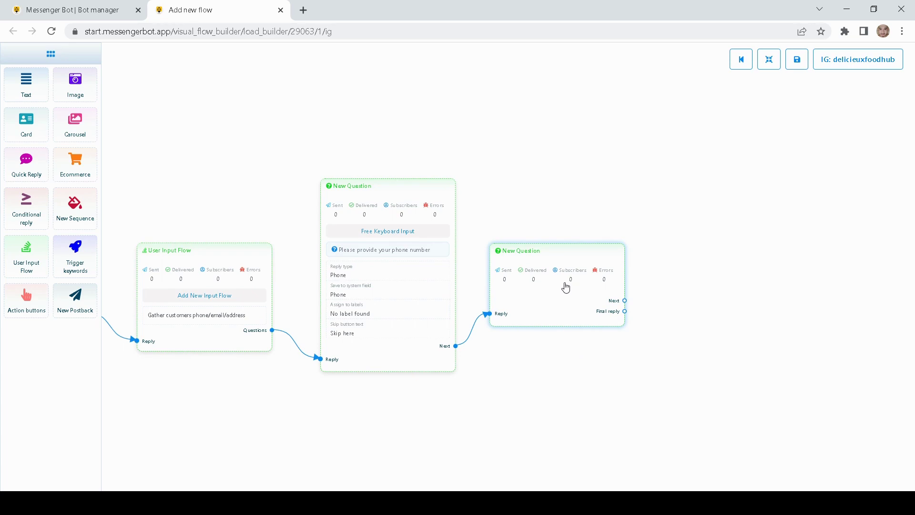
double_click(566, 286)
drag(697, 112, 638, 153)
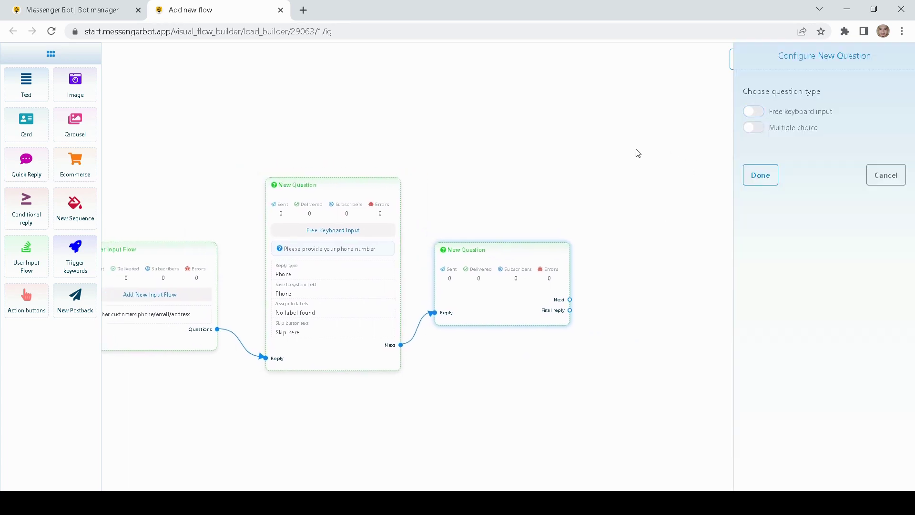
Step: Make it a free keyboard question 'Please provide your email address' with reply type Email
click(753, 112)
click(787, 219)
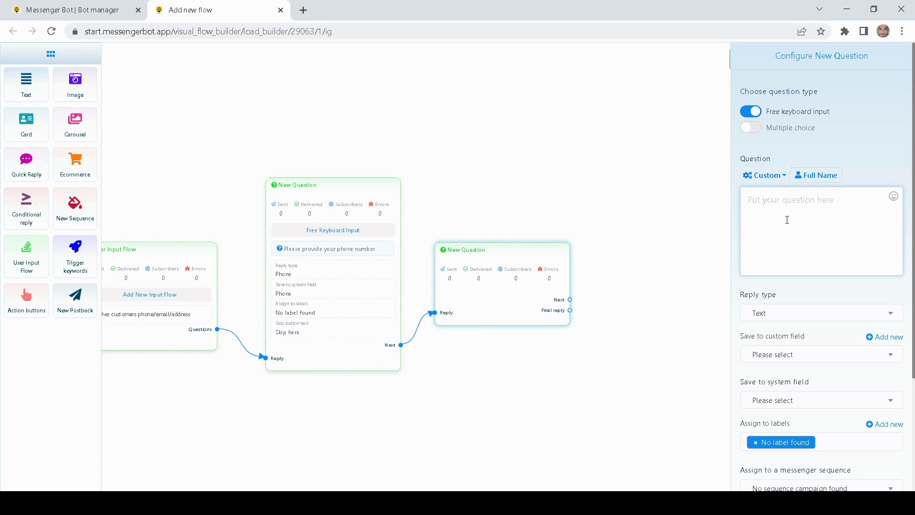
text(Please provide your email address)
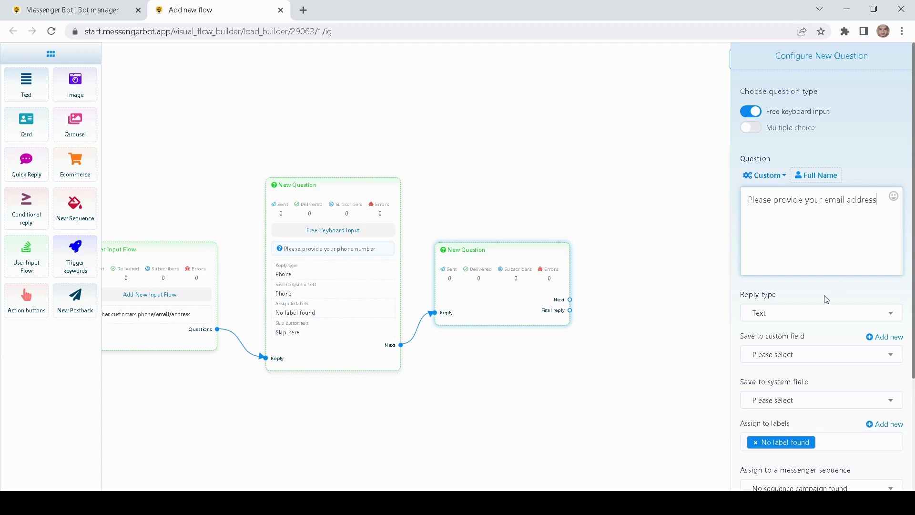
click(781, 287)
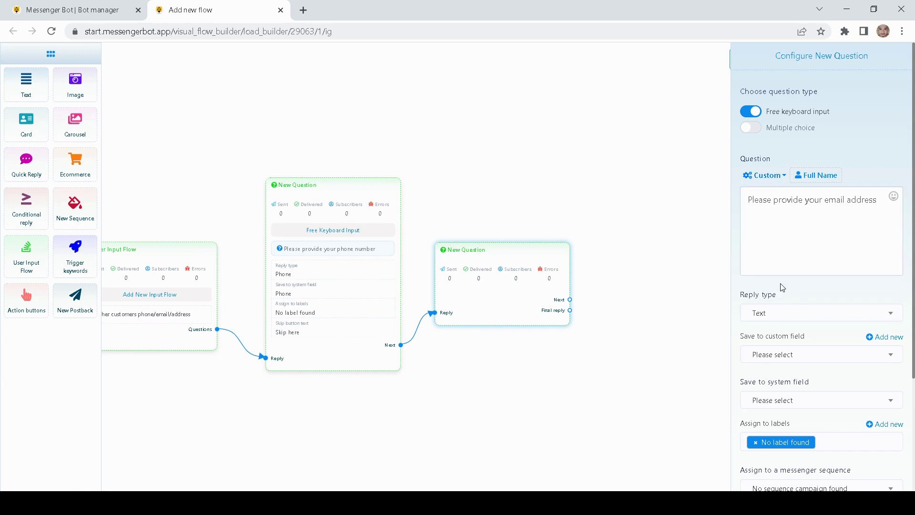
click(777, 311)
click(767, 388)
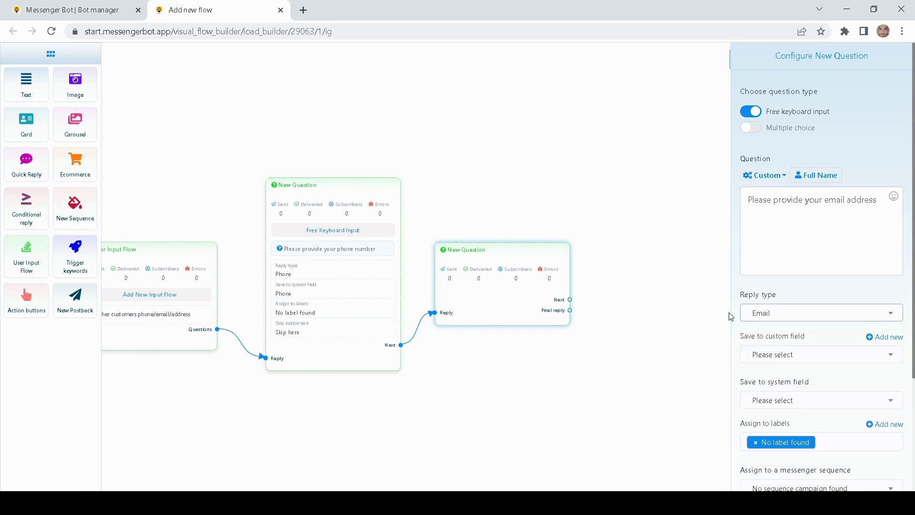
Step: Save the answer to the Email system field, add 'Skip here' skip text, and apply
scroll(730, 317, down, 1)
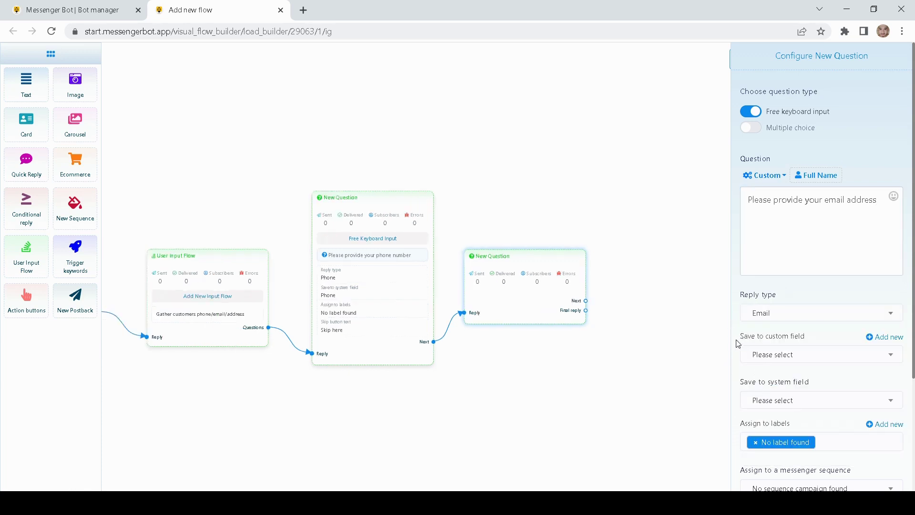
click(759, 402)
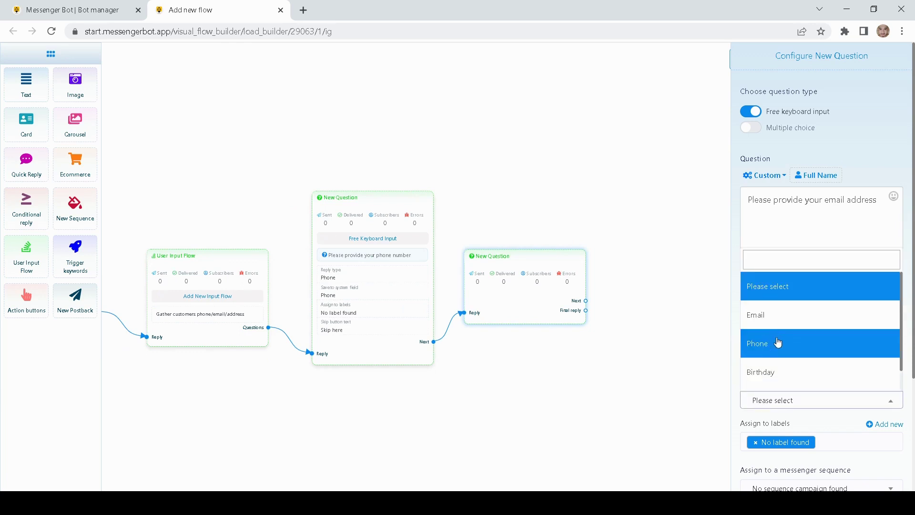
scroll(777, 346, down, 1)
click(768, 296)
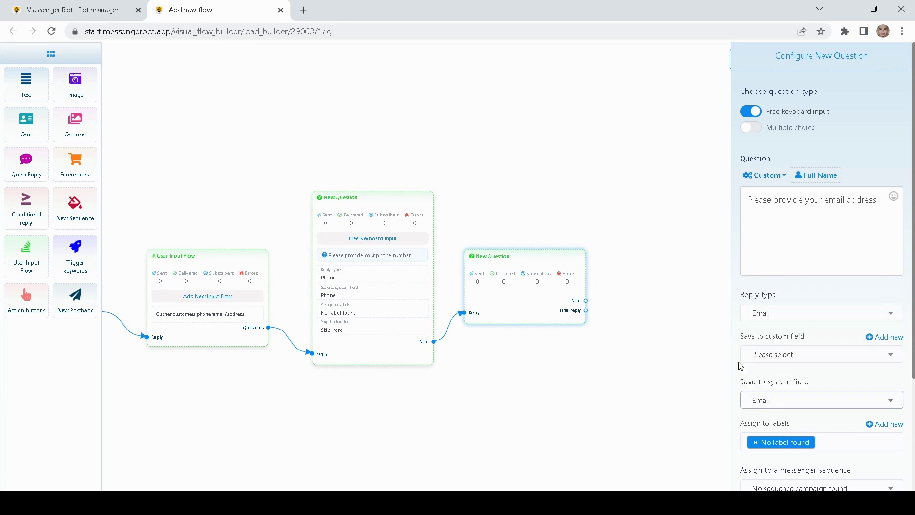
scroll(742, 369, down, 3)
click(768, 432)
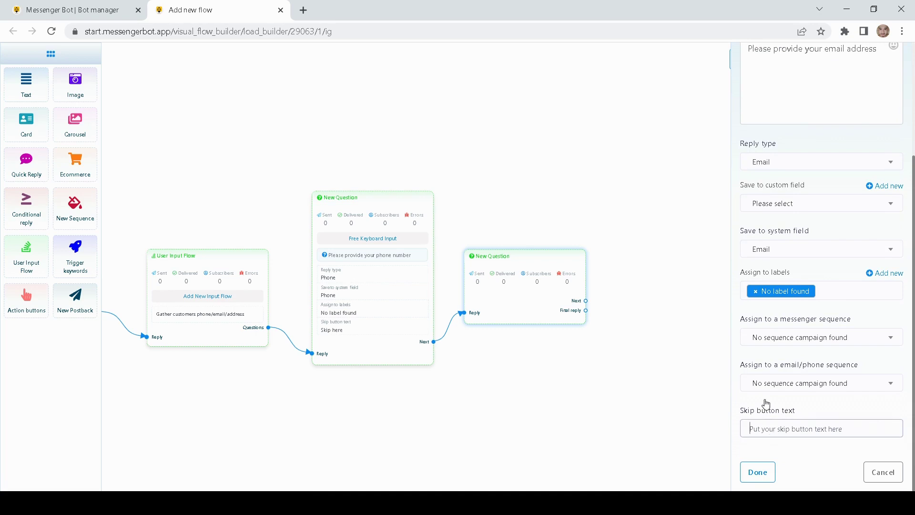
text(Skip here)
click(758, 472)
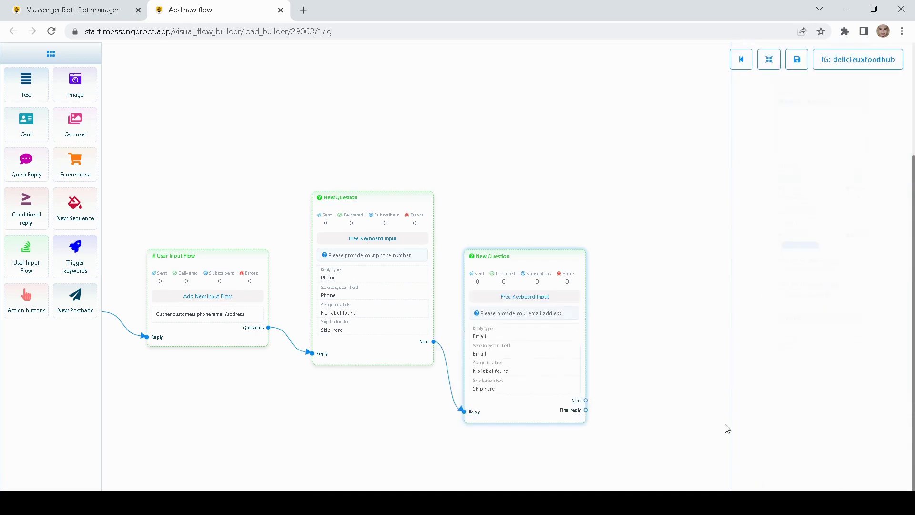
Step: Attach a new question after the email question and open its settings
drag(482, 339, 498, 292)
drag(660, 292, 592, 312)
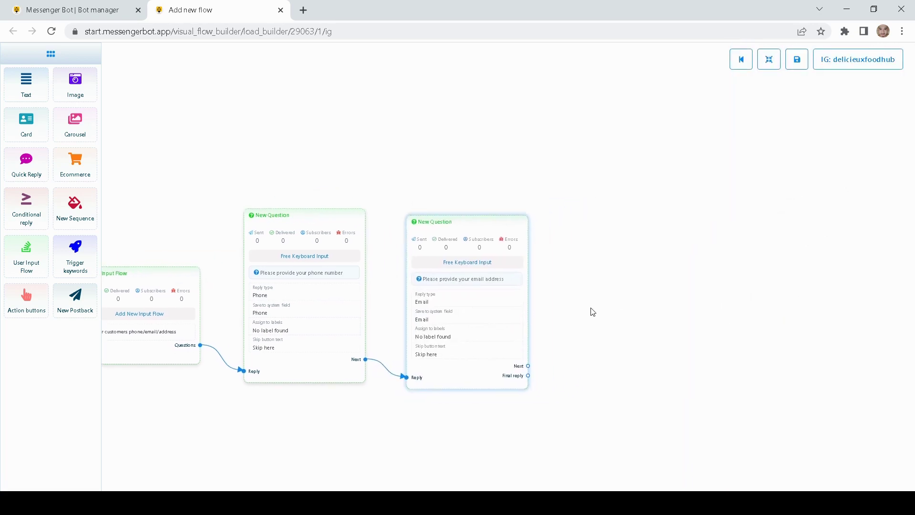
drag(528, 366, 612, 228)
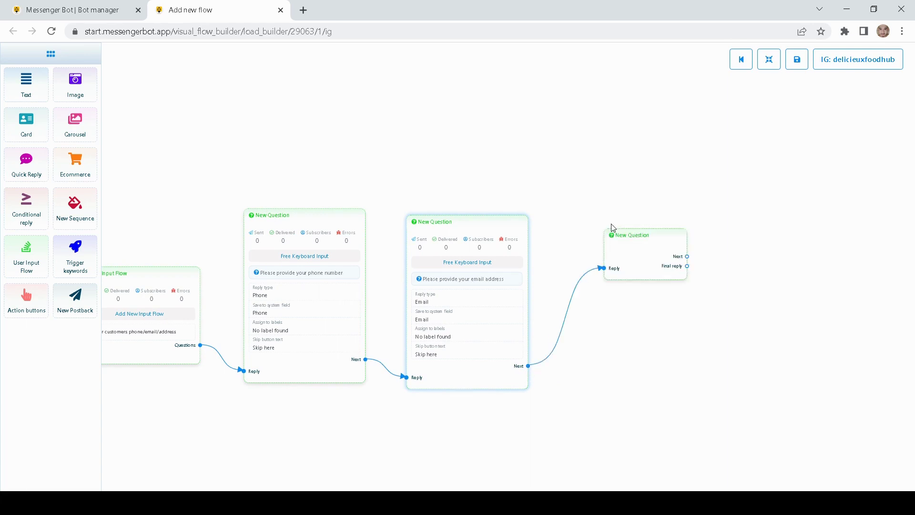
double_click(539, 282)
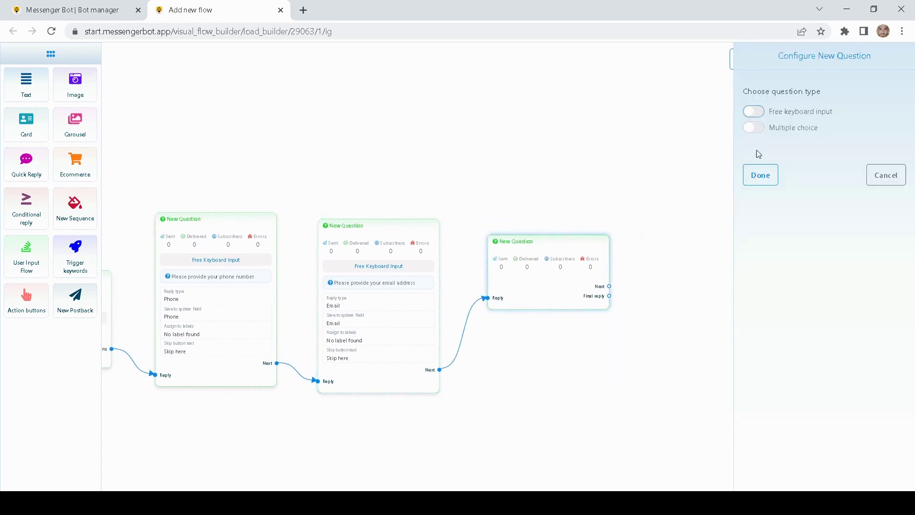
Step: Make it a free keyboard question asking for the desired delivery address, reply type Text
click(752, 110)
click(766, 215)
text(Pl)
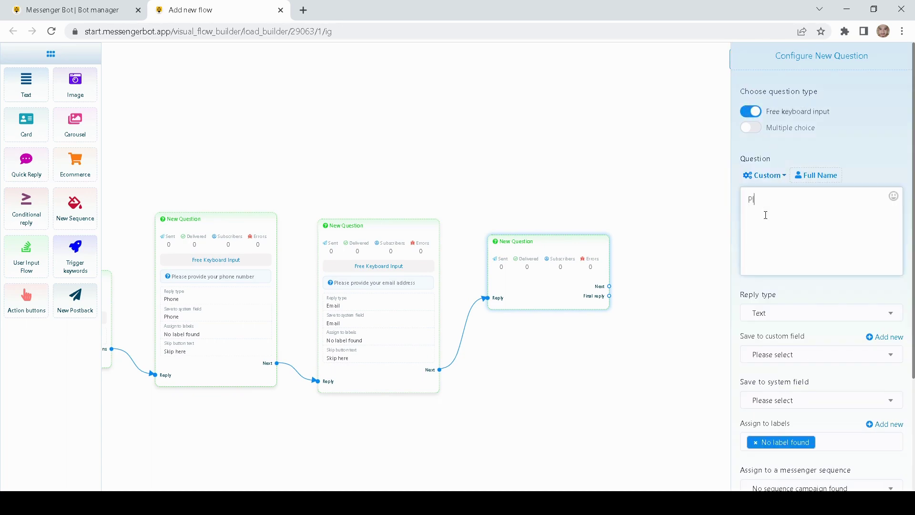
text(ease provide your dews)
text(delivery ad)
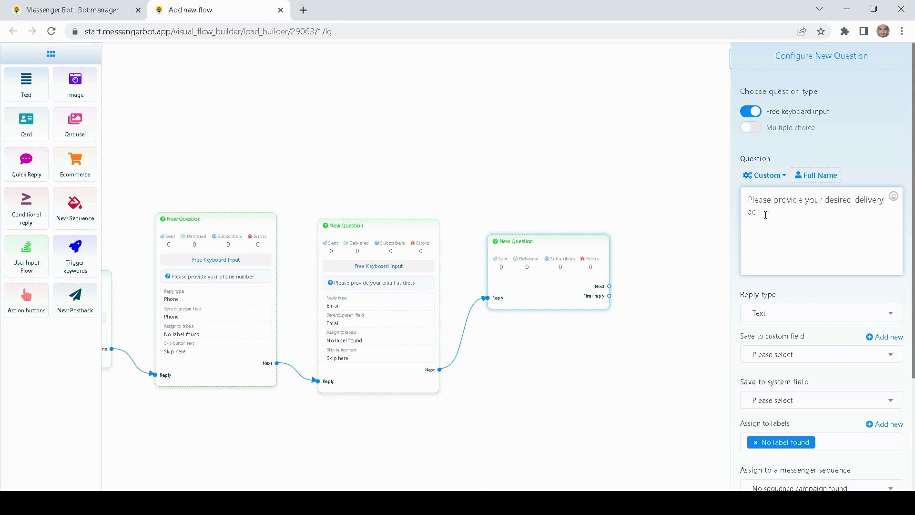
text(dress)
scroll(735, 305, down, 1)
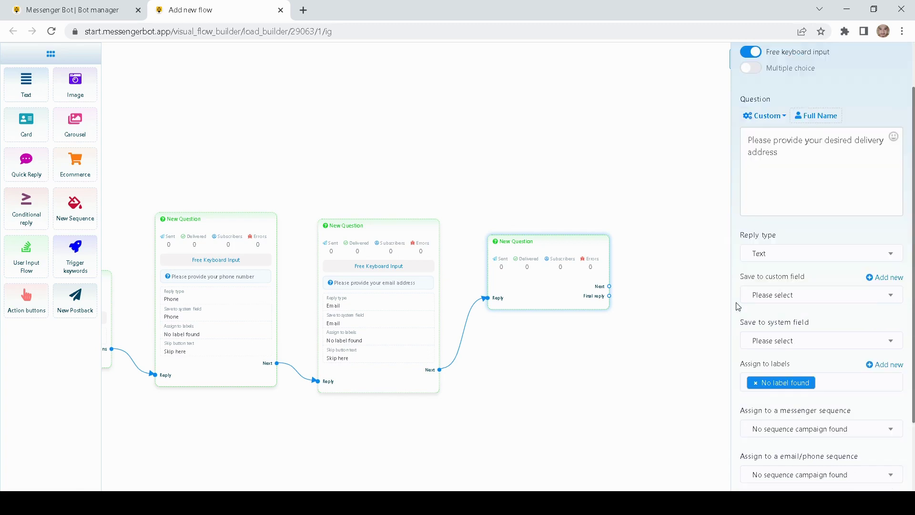
click(772, 254)
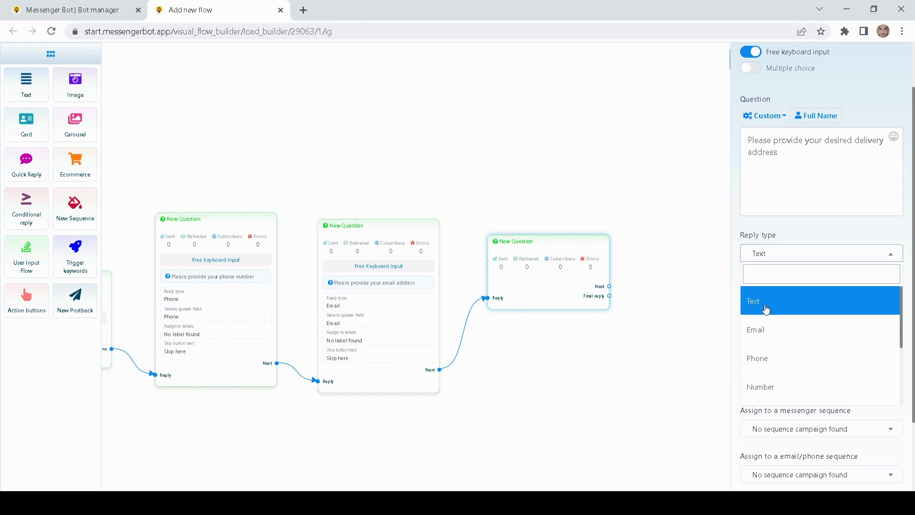
click(766, 309)
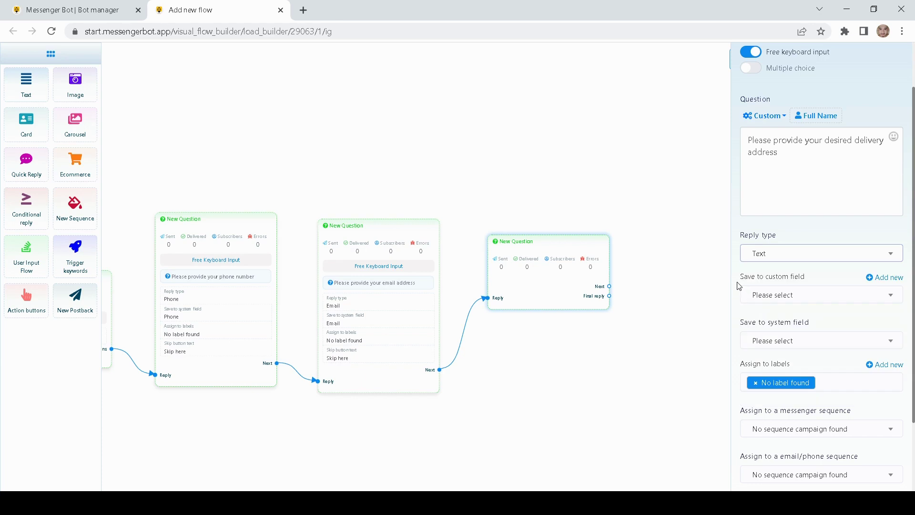
Step: Save the answer to the Location system field with 'Skip here' skip text, and apply
scroll(738, 286, down, 1)
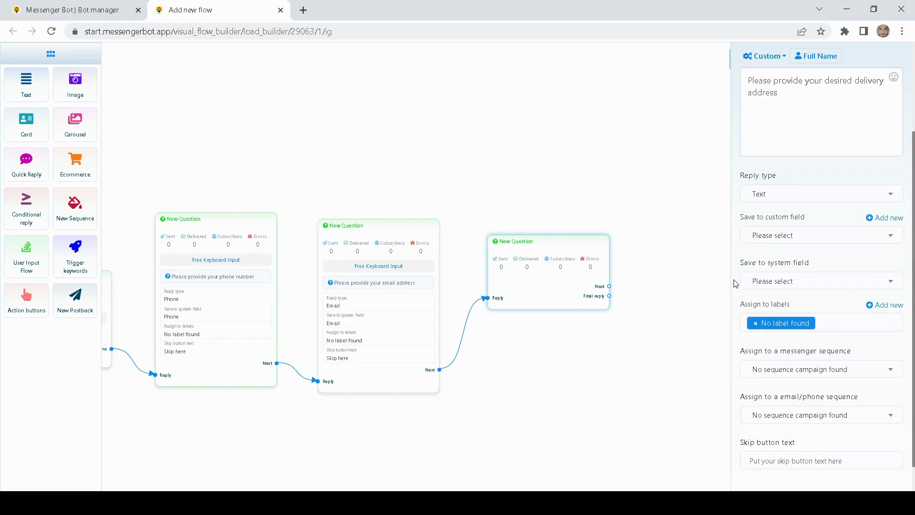
click(771, 281)
scroll(789, 351, down, 1)
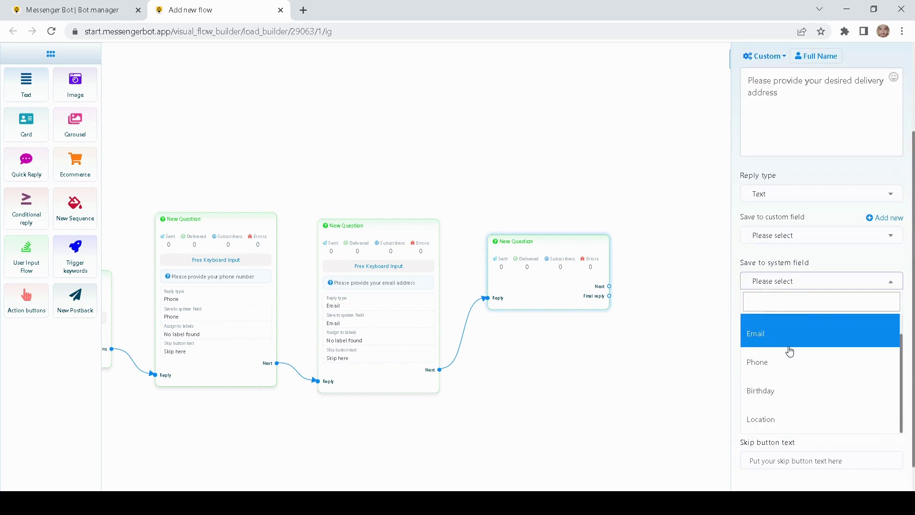
click(777, 424)
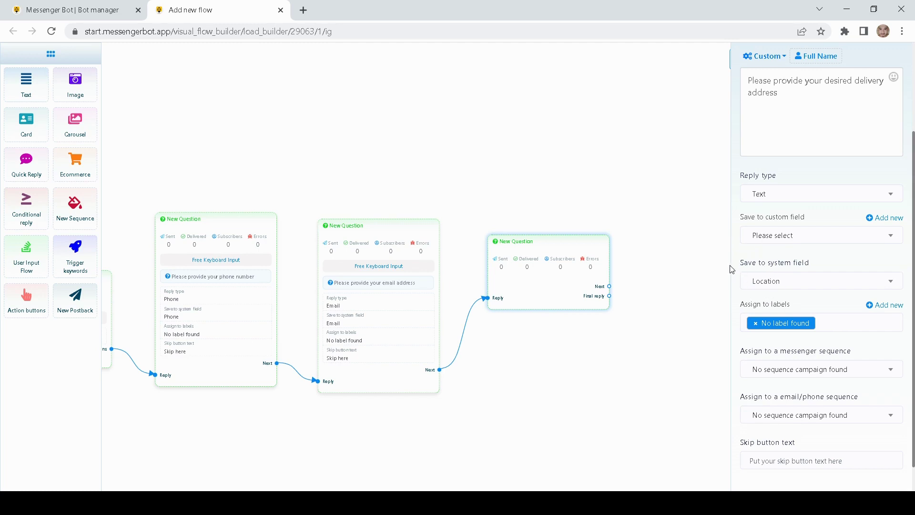
scroll(745, 275, down, 1)
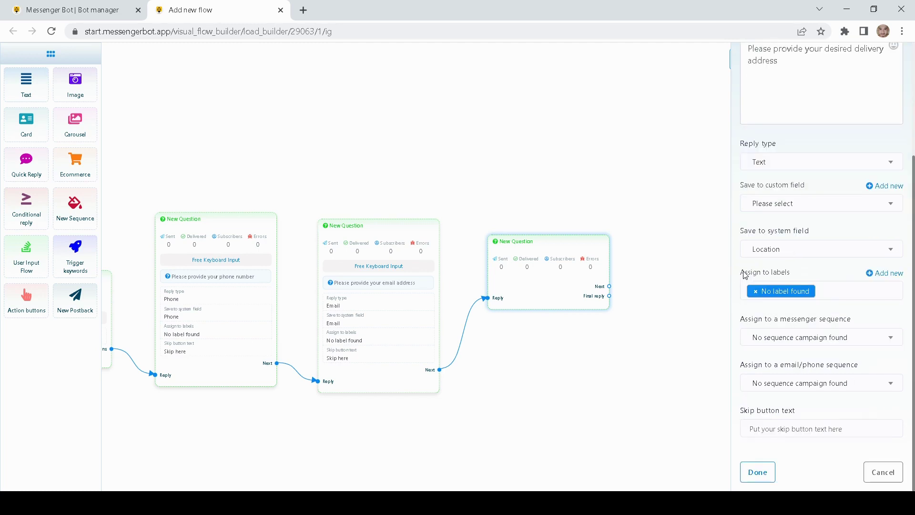
click(764, 432)
click(807, 469)
click(758, 472)
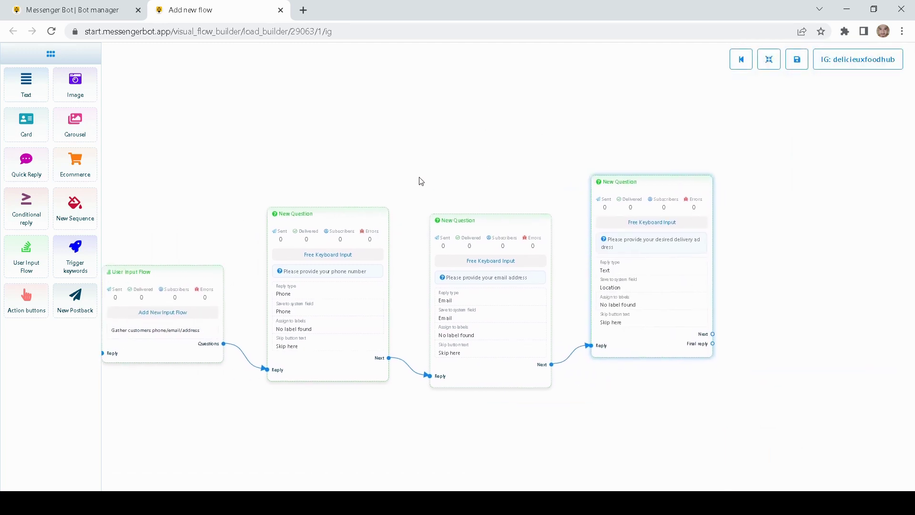
Step: Drag the phone, email and delivery-address nodes to the same height so they line up
drag(469, 270, 471, 251)
drag(356, 272, 353, 227)
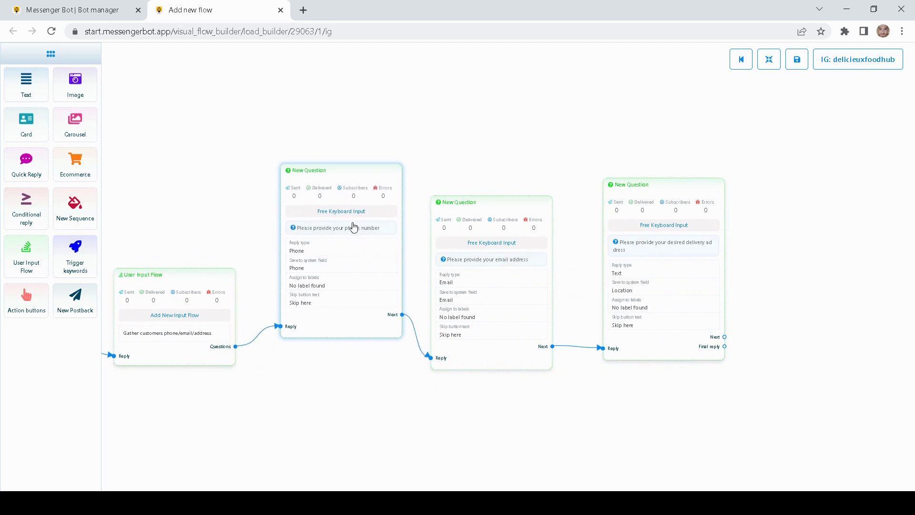
drag(537, 172, 447, 176)
drag(375, 273, 380, 249)
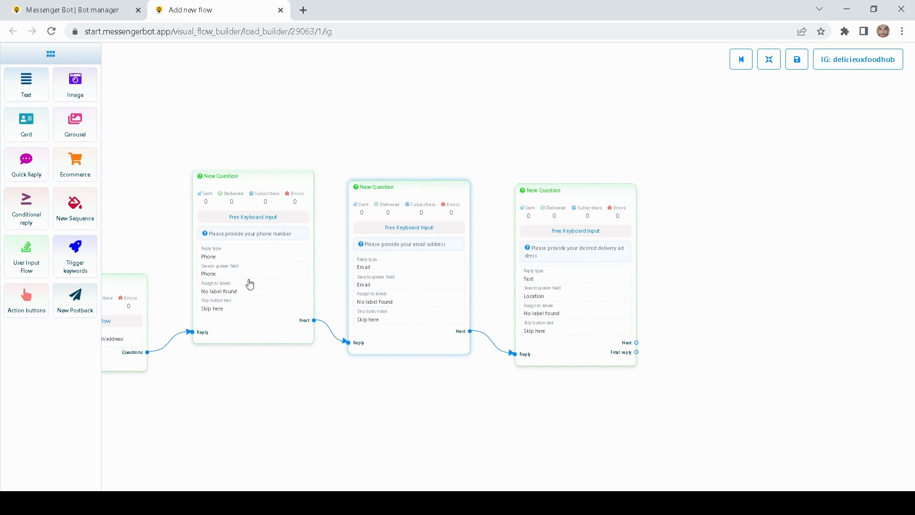
drag(565, 296, 572, 286)
drag(736, 237, 617, 230)
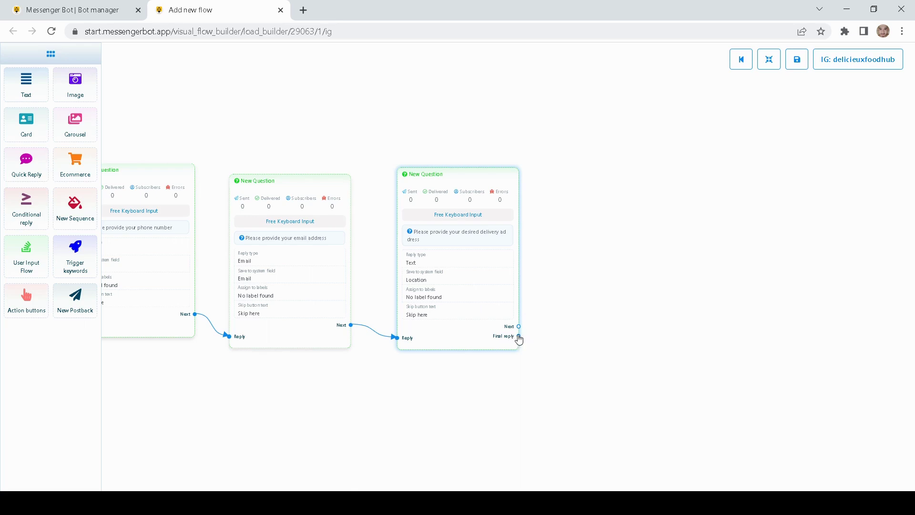
Step: Link a new postback titled 'Final reply' from the address question's final reply output
drag(519, 337, 666, 151)
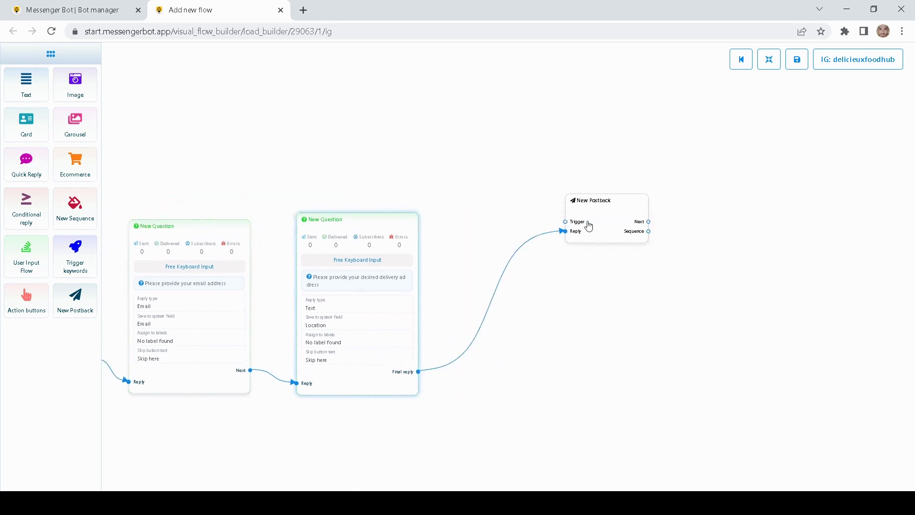
drag(586, 226, 528, 302)
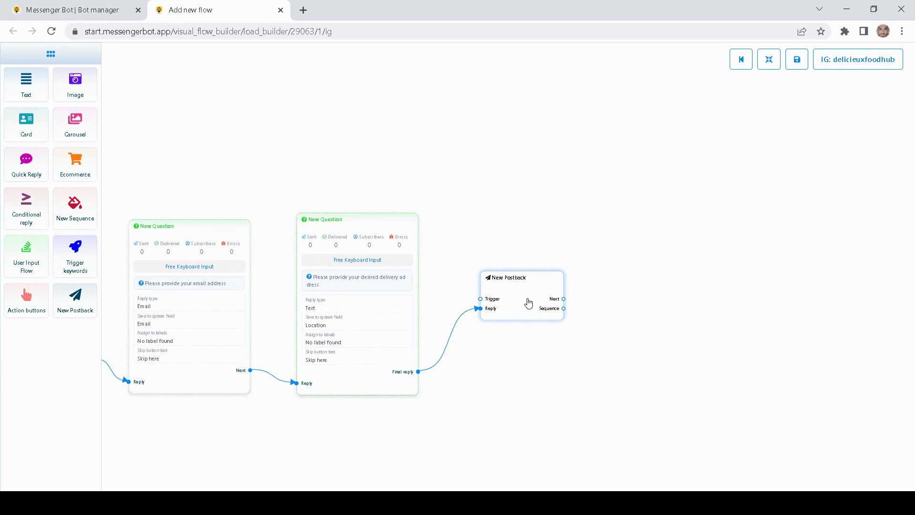
double_click(529, 303)
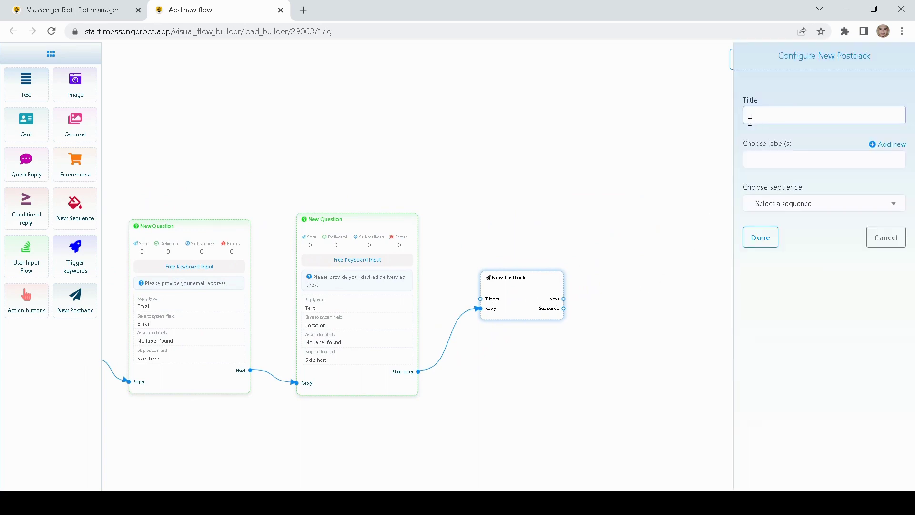
text(Final reply)
click(761, 237)
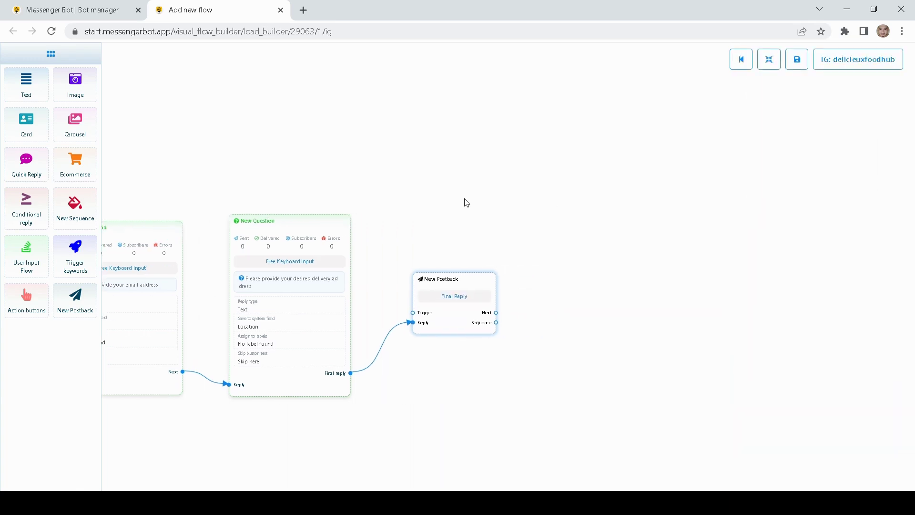
Step: Add a Text block after the postback thanking for the info and promising delivery within 30 minutes
drag(475, 311, 604, 292)
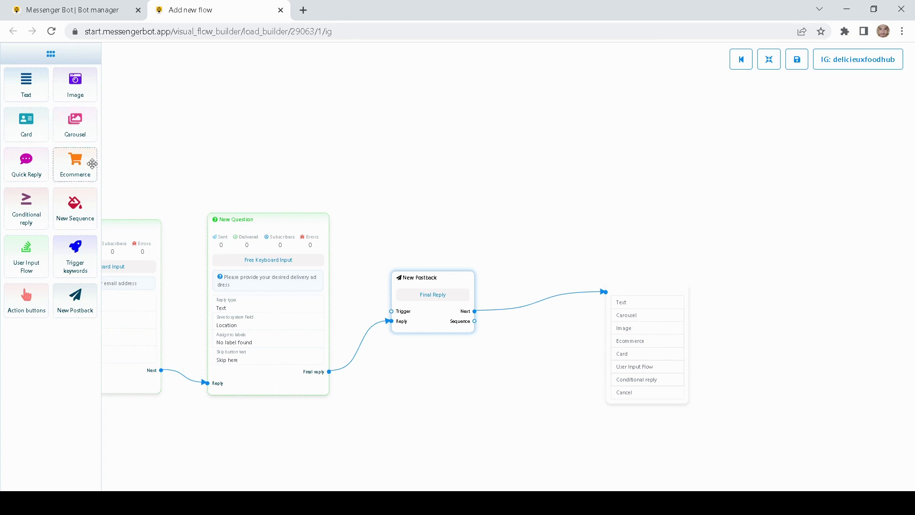
click(622, 305)
drag(675, 350, 590, 268)
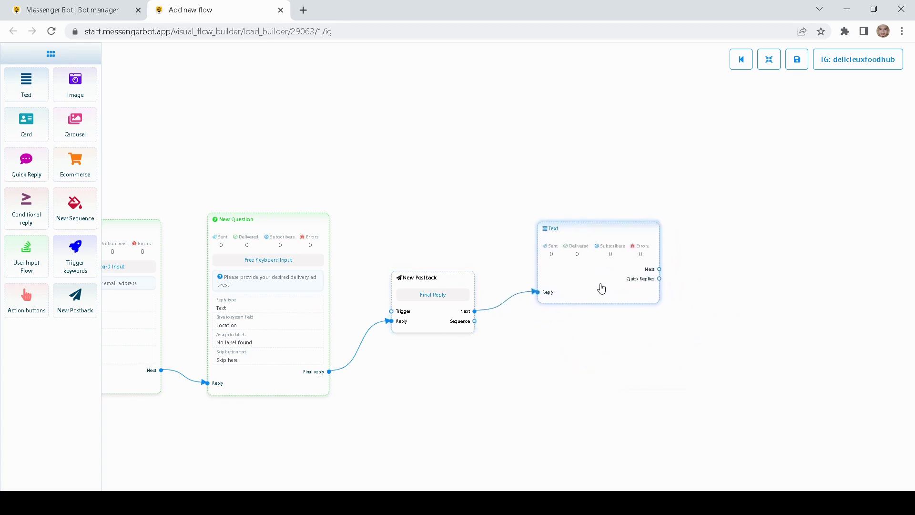
double_click(574, 260)
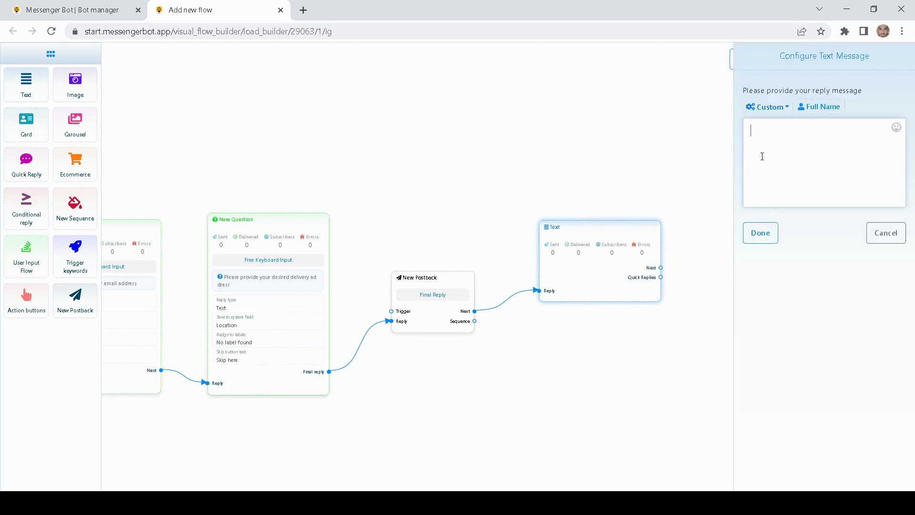
text(Thank you for your privuded)
key(BackSpace)
text(ide)
text(ovided informat)
text(ions)
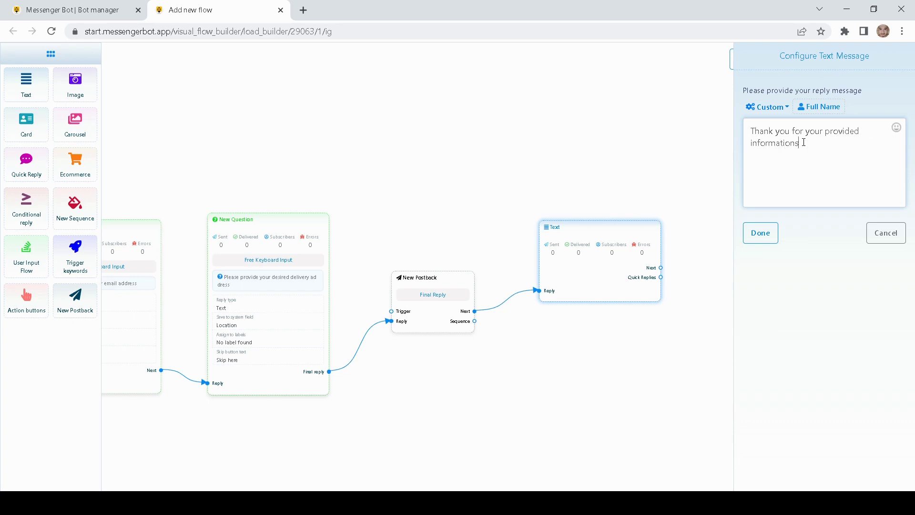
text(, be)
text(you )
text( order are now being pr)
text(ocessed.)
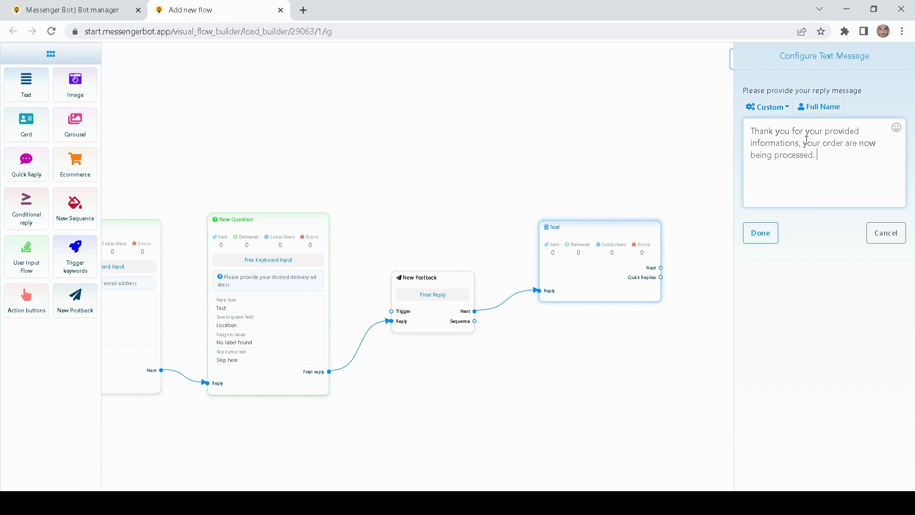
text( Expect delivery with in 30 minutes.)
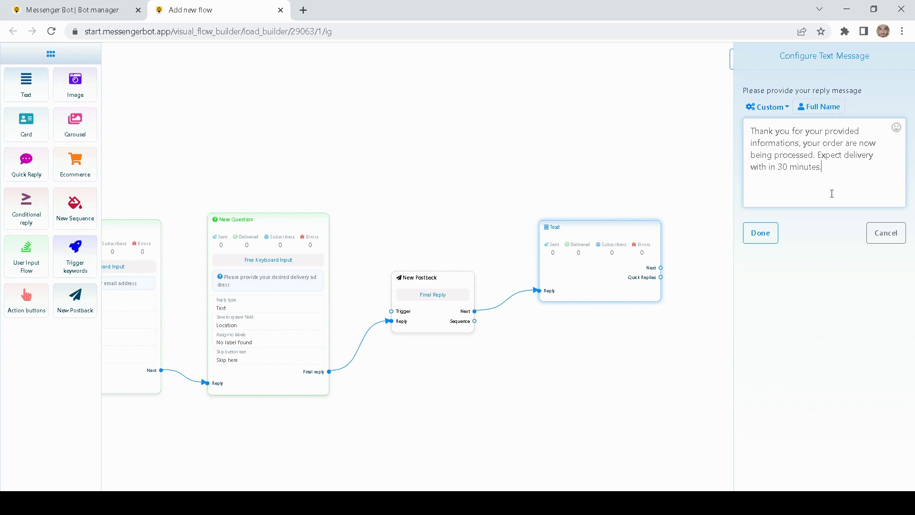
click(760, 232)
drag(599, 228, 584, 231)
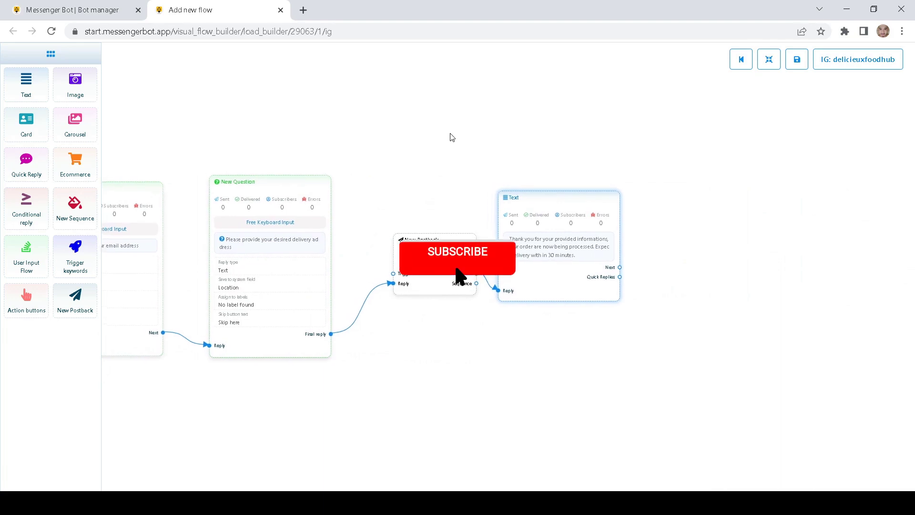
Step: Pan to the carousel items and drag a new link from the Donuts And Burgers postback
drag(452, 137, 559, 138)
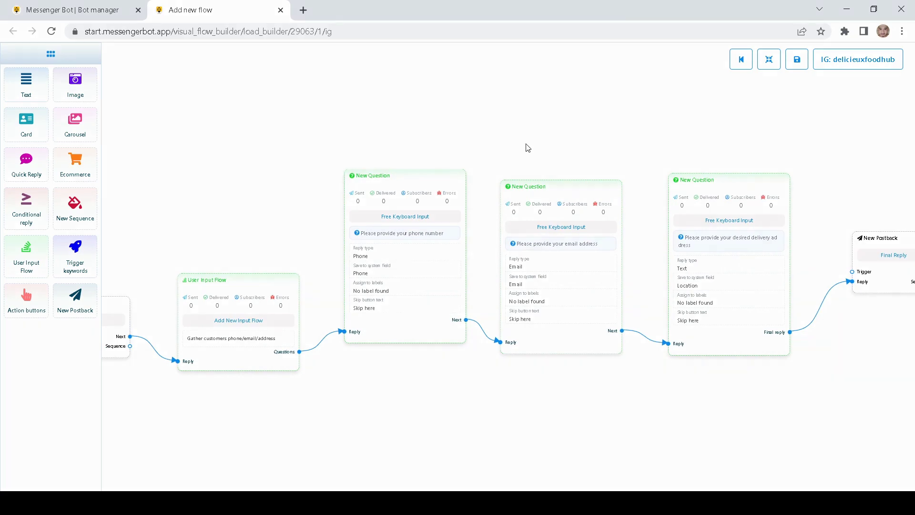
drag(245, 206, 335, 143)
scroll(335, 143, down, 3)
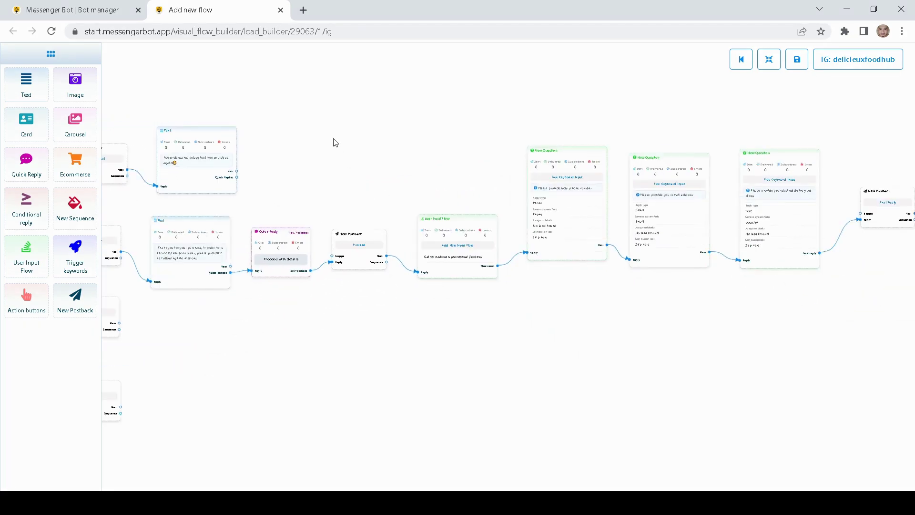
drag(234, 127, 448, 184)
drag(252, 101, 372, 100)
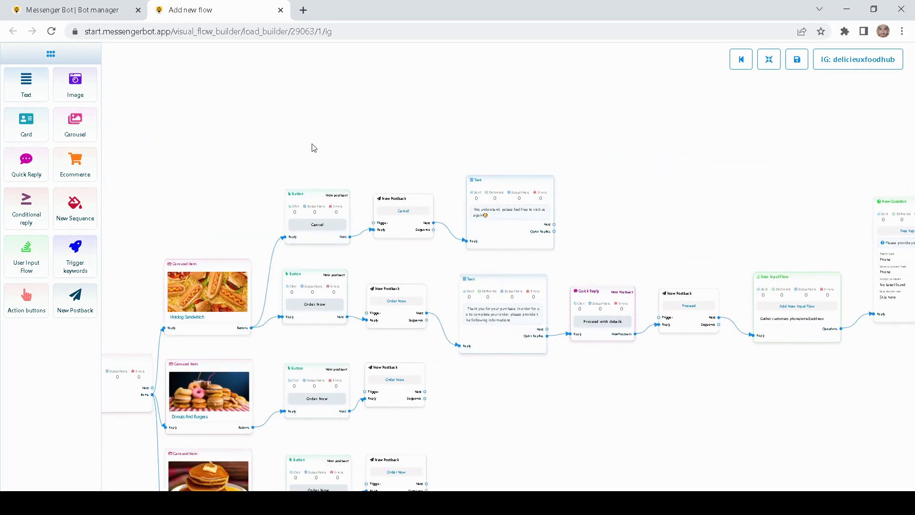
drag(314, 148, 557, 370)
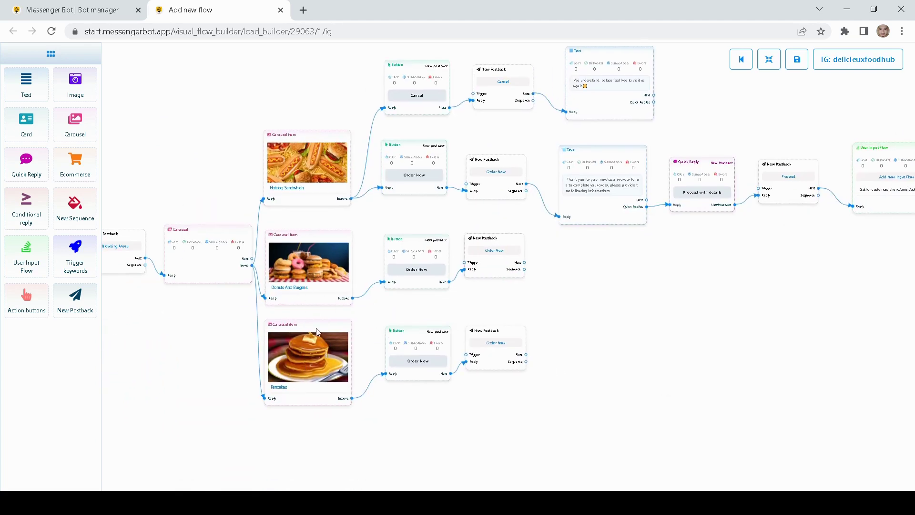
drag(674, 318, 636, 368)
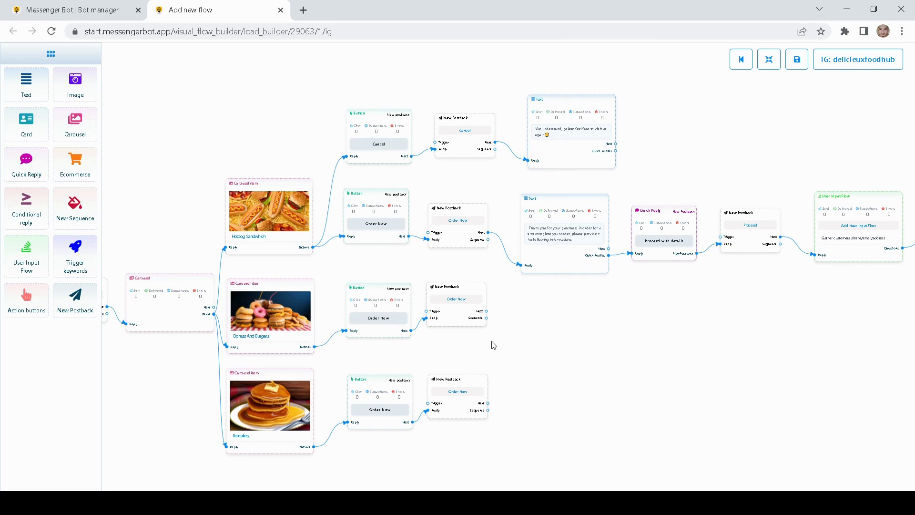
scroll(526, 338, up, 2)
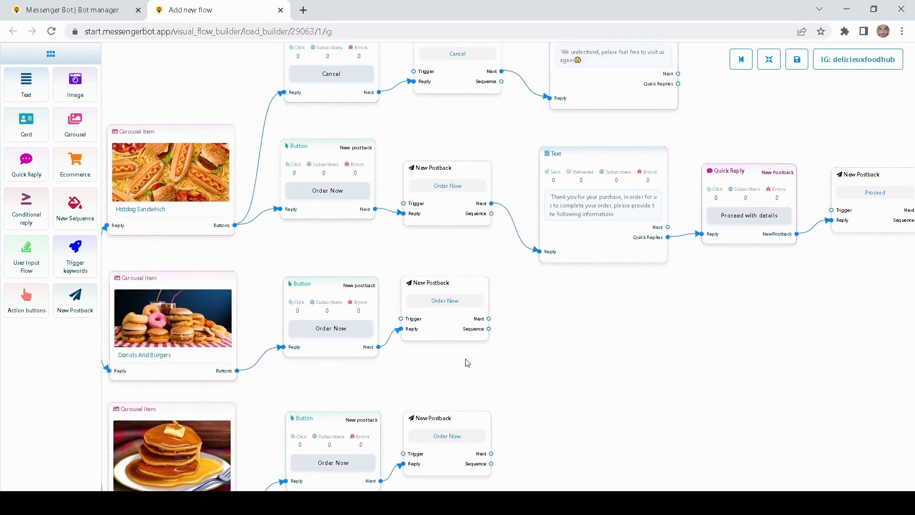
drag(488, 318, 609, 367)
Step: Add a Text step at the link's end, then delete that empty Text step
click(643, 380)
drag(668, 410, 603, 360)
double_click(602, 361)
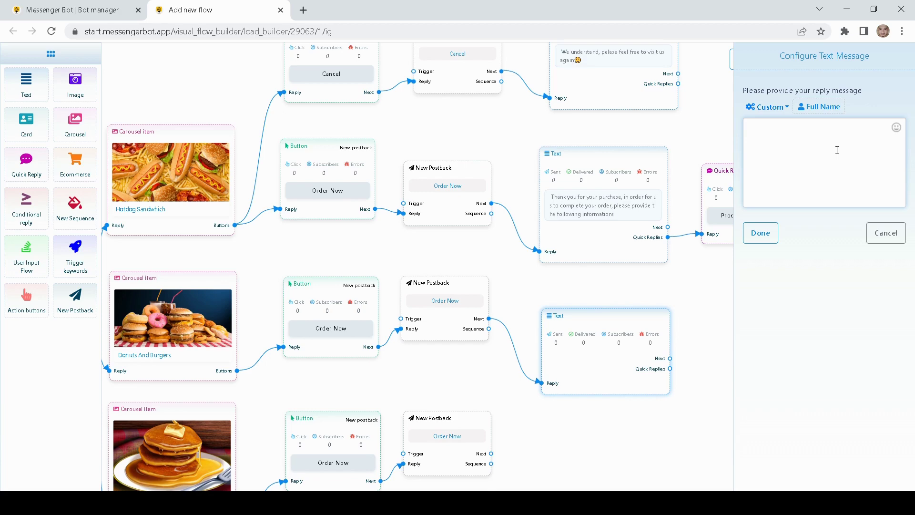
click(885, 232)
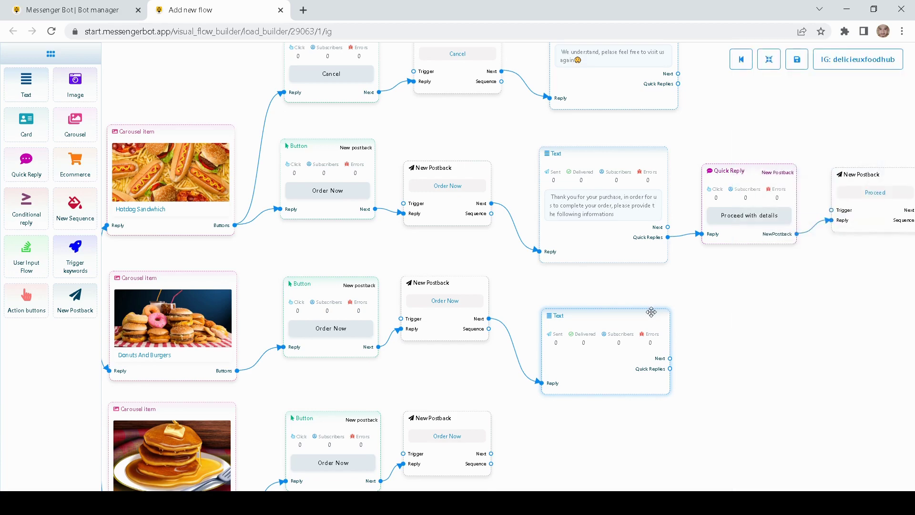
drag(711, 330, 627, 348)
drag(697, 354, 178, 310)
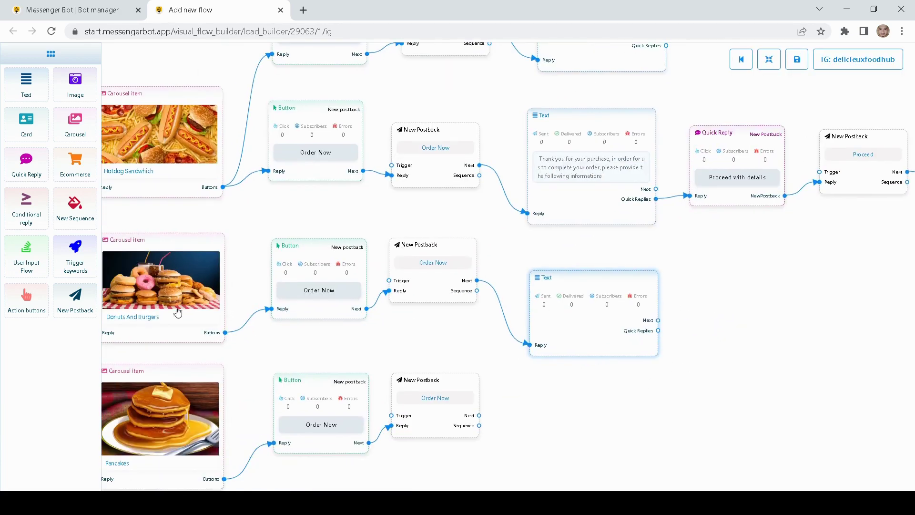
mouse_move(566, 286)
mouse_down()
mouse_move(476, 293)
mouse_move(466, 307)
mouse_up()
right_click(477, 301)
click(503, 306)
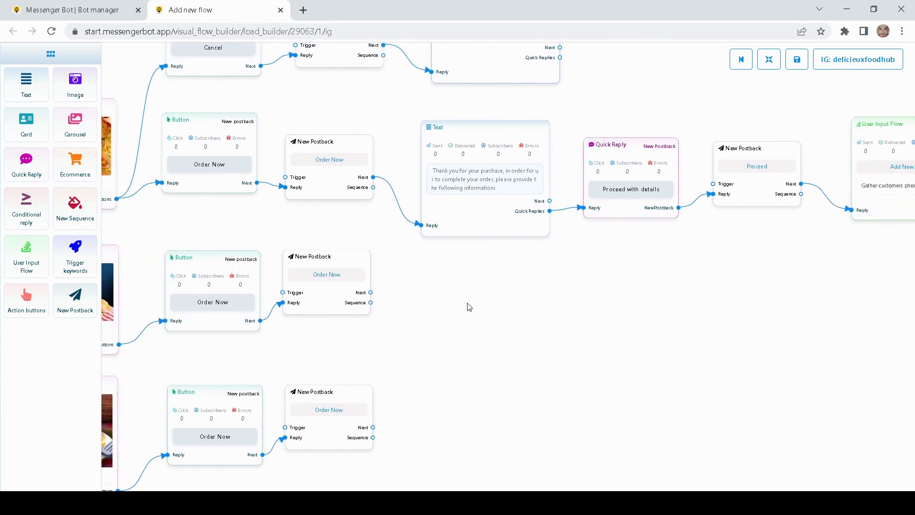
Step: Clone the thank-you Text and link the Donuts And Burgers postback to the copy
right_click(474, 220)
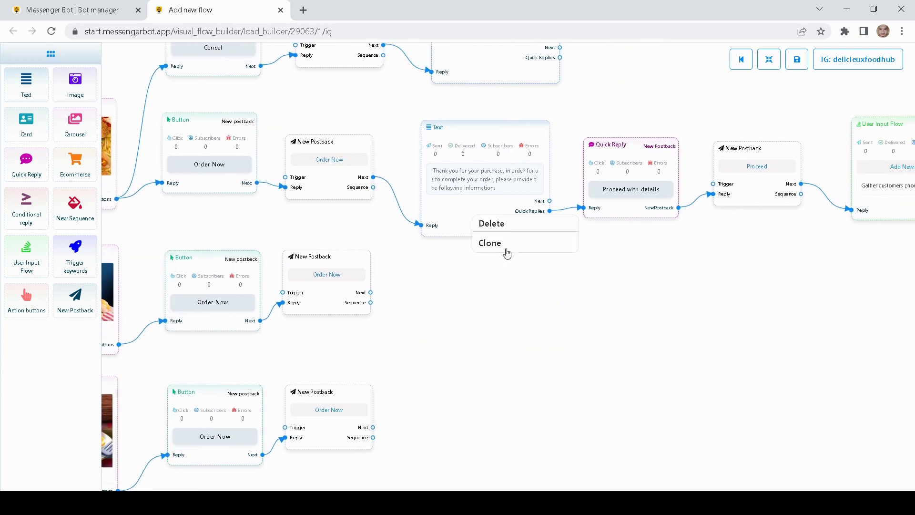
drag(673, 280, 524, 285)
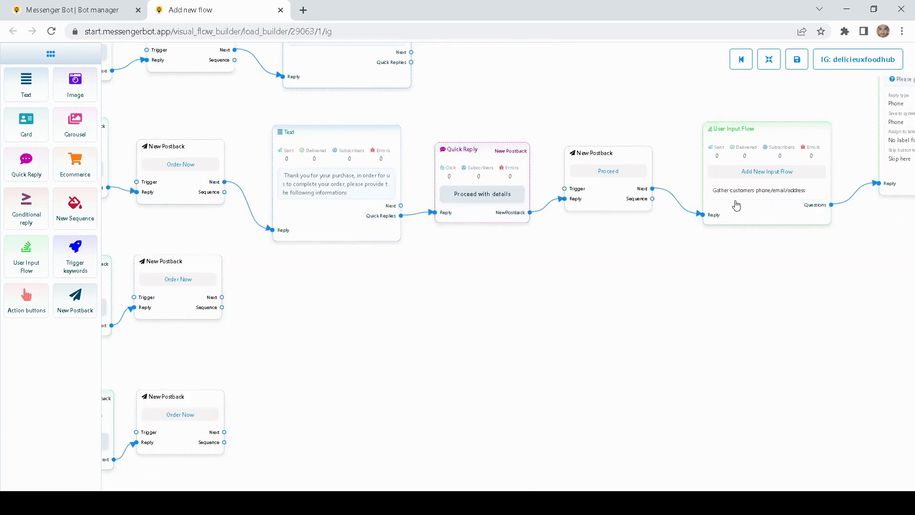
right_click(340, 210)
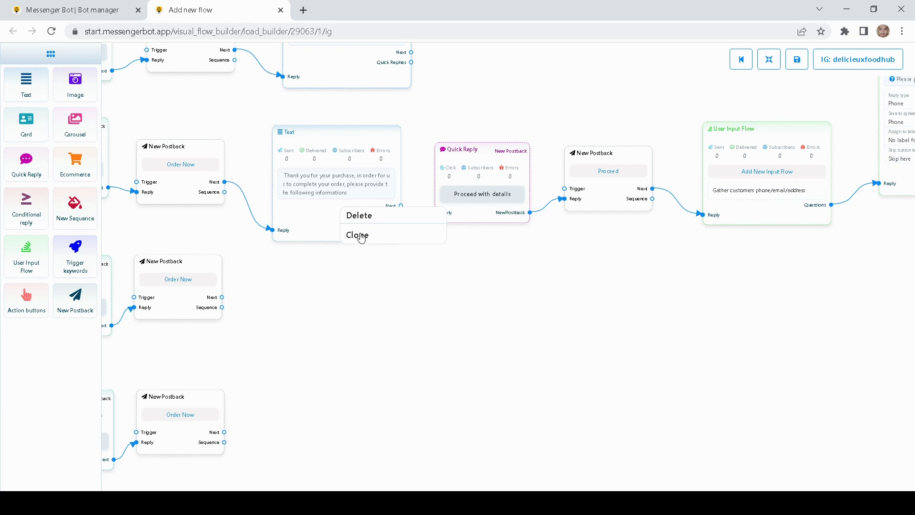
click(360, 238)
drag(358, 221, 350, 357)
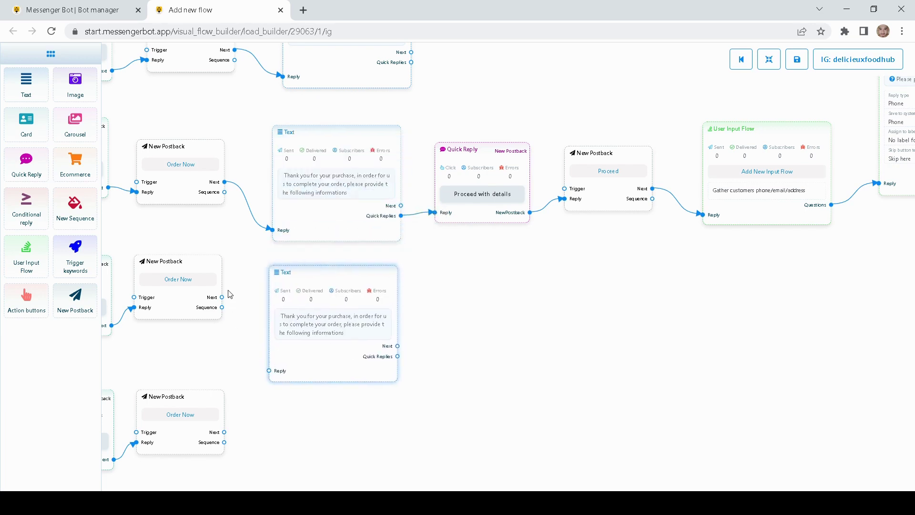
drag(222, 297, 269, 371)
Step: Clone the thank-you Text again and place the second copy beside the Pancakes postback
drag(477, 270, 521, 323)
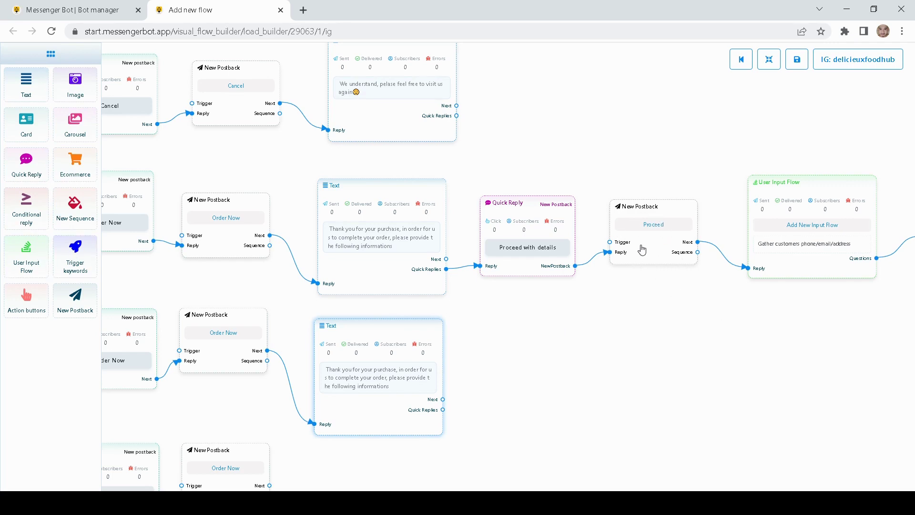
drag(514, 365, 578, 267)
drag(449, 255, 456, 253)
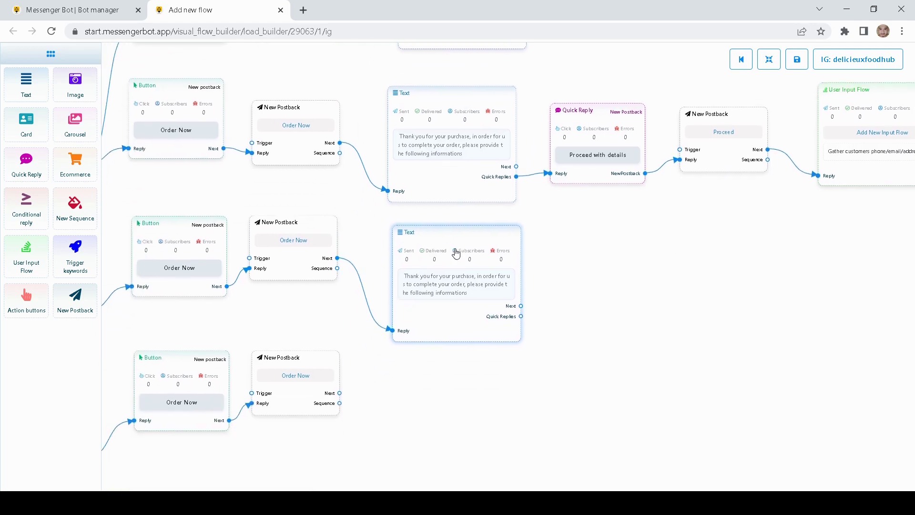
right_click(457, 152)
click(487, 178)
mouse_move(472, 170)
mouse_down()
mouse_move(467, 426)
mouse_move(484, 455)
mouse_up()
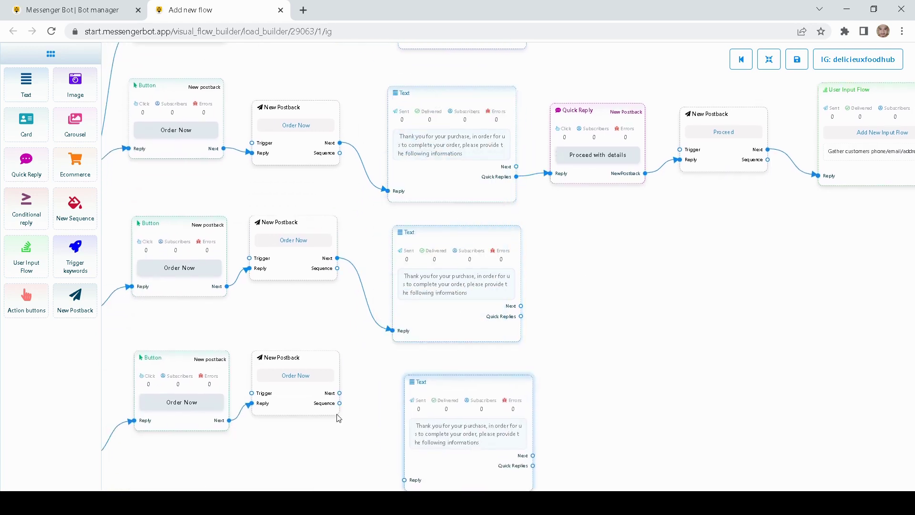
mouse_move(374, 377)
mouse_down()
mouse_move(376, 293)
mouse_move(351, 343)
mouse_move(351, 325)
mouse_move(414, 406)
mouse_up()
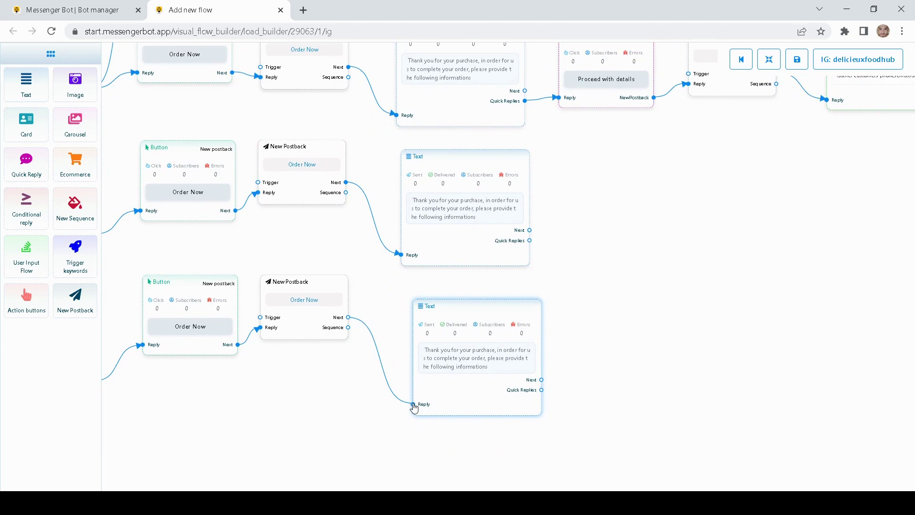
scroll(706, 308, down, 3)
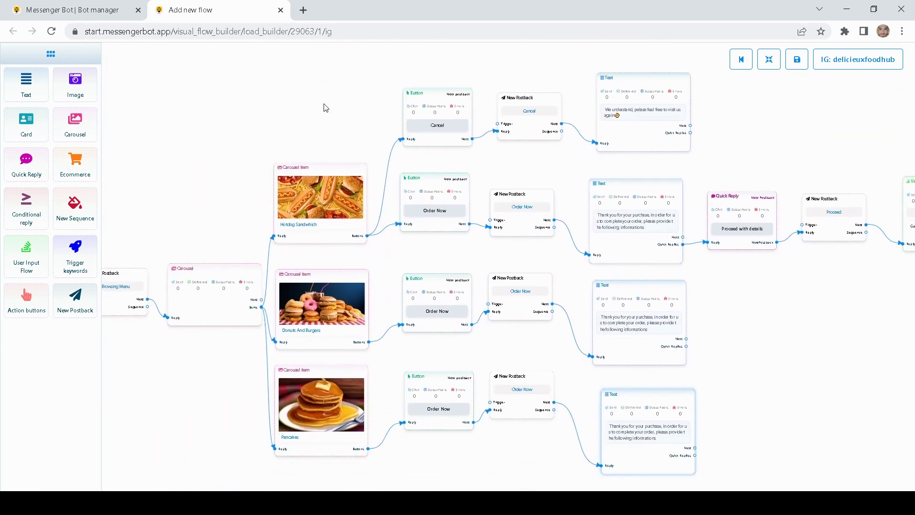
drag(325, 108, 174, 179)
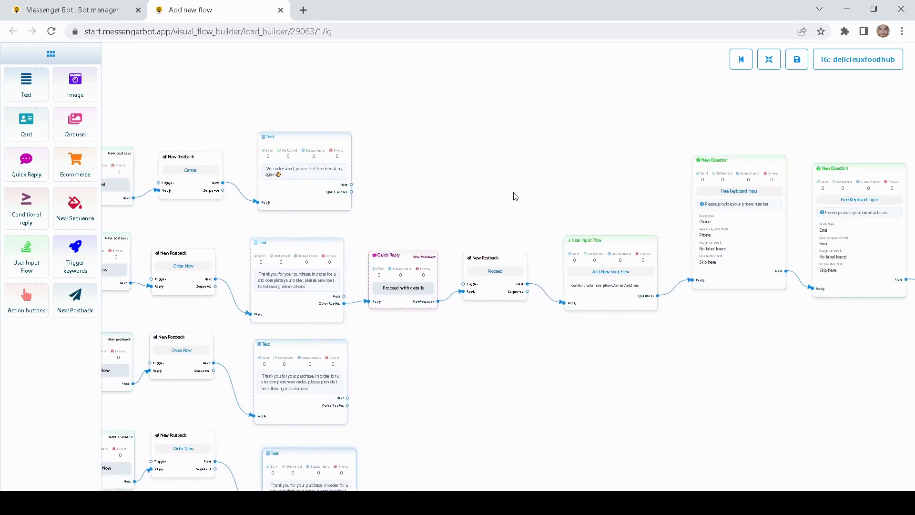
drag(515, 197, 639, 207)
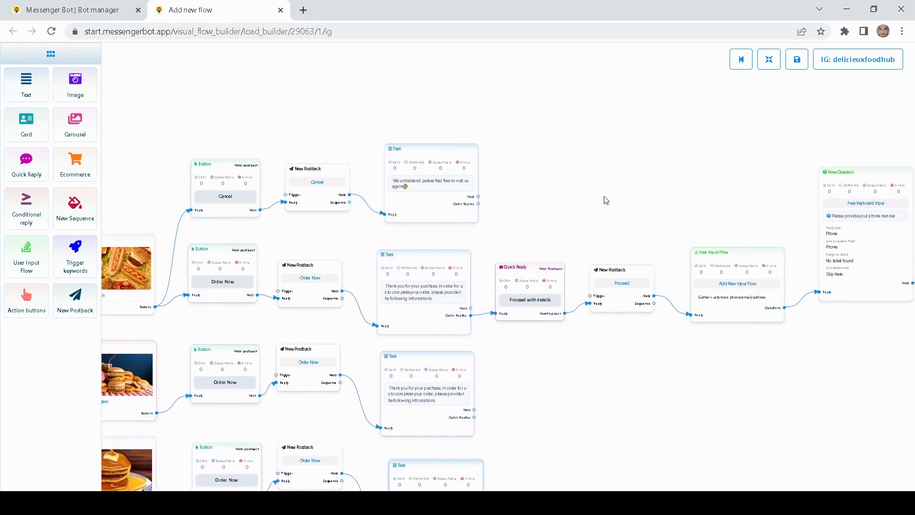
Step: Zoom out on the canvas and save the updated Instagram ordering flow
scroll(688, 206, down, 3)
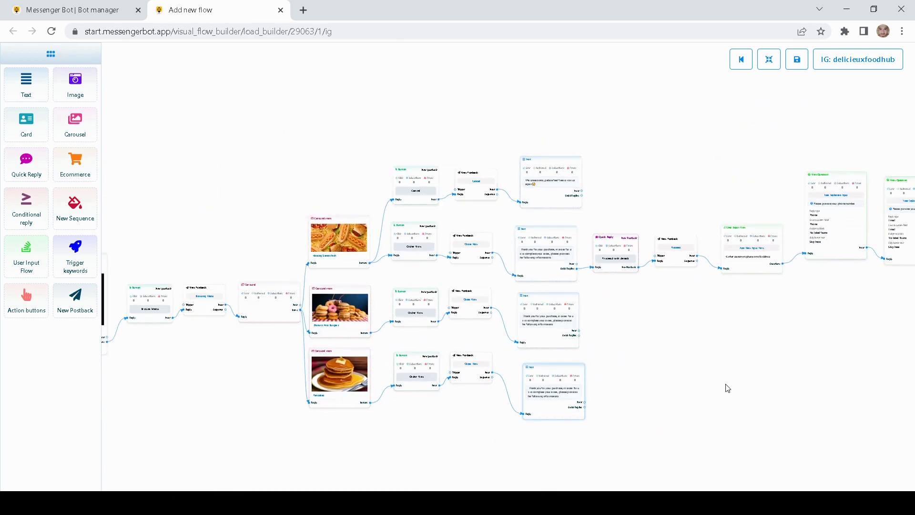
scroll(728, 387, down, 2)
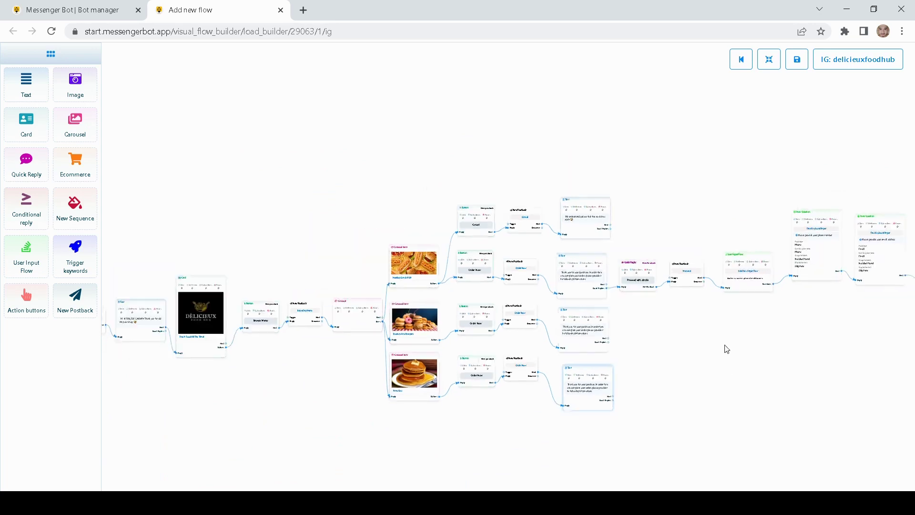
click(799, 64)
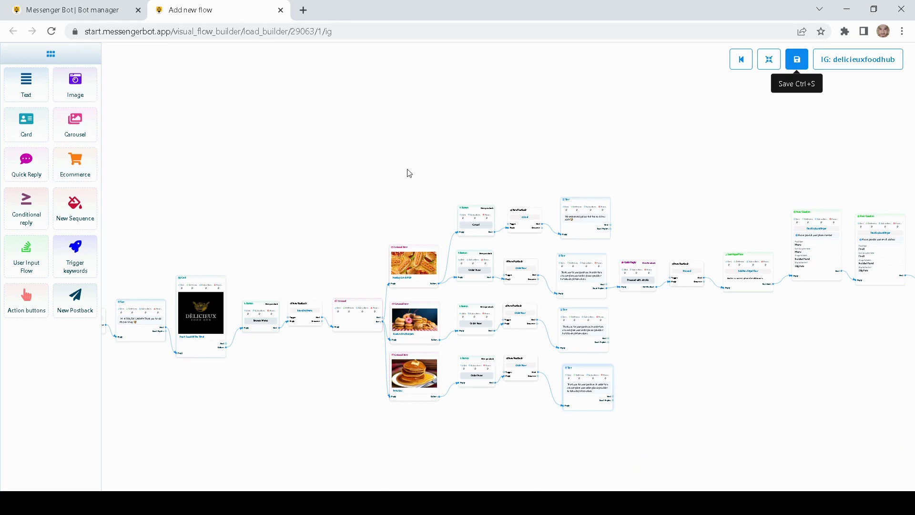
Step: Pan across the flow canvas to review the saved ordering flow end to end
drag(408, 173, 452, 175)
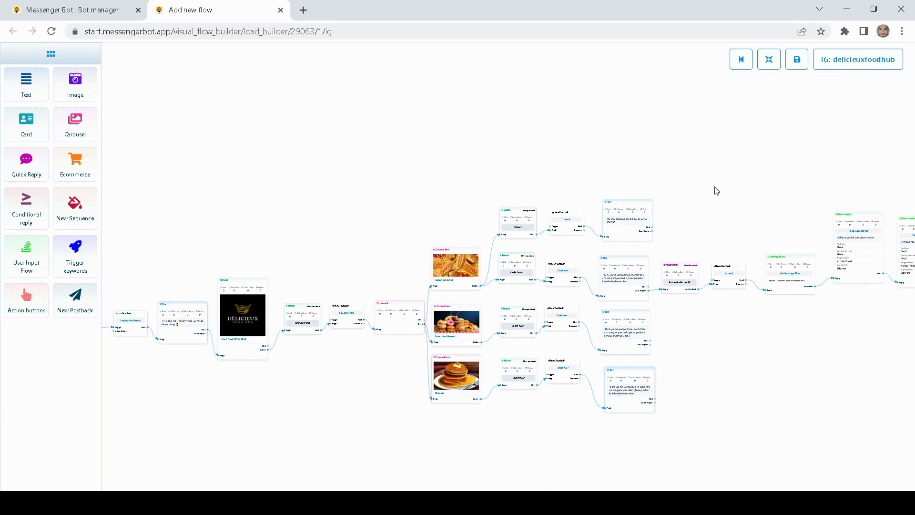
drag(717, 191, 591, 177)
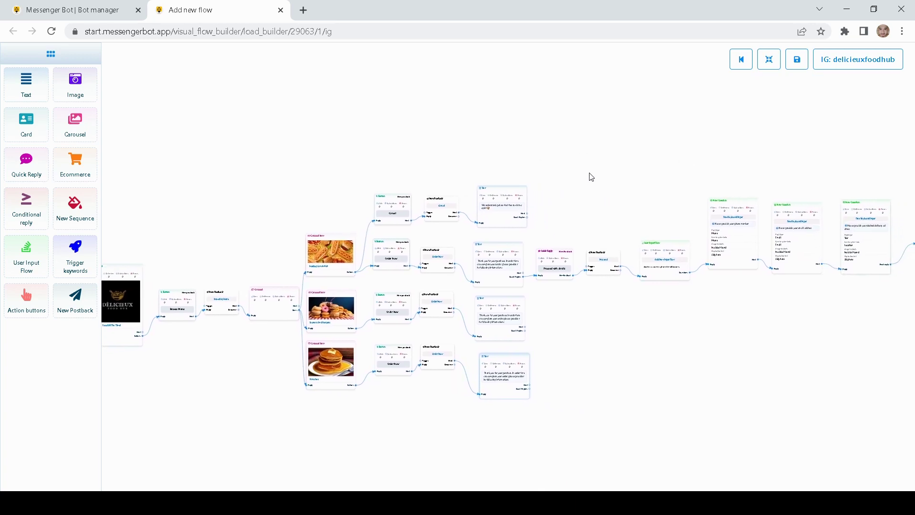
scroll(605, 176, left, 10)
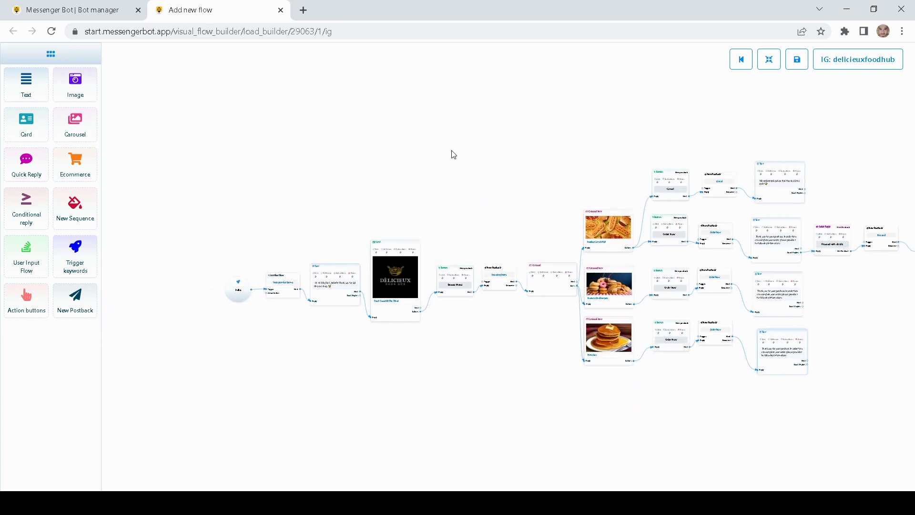
scroll(460, 164, right, 8)
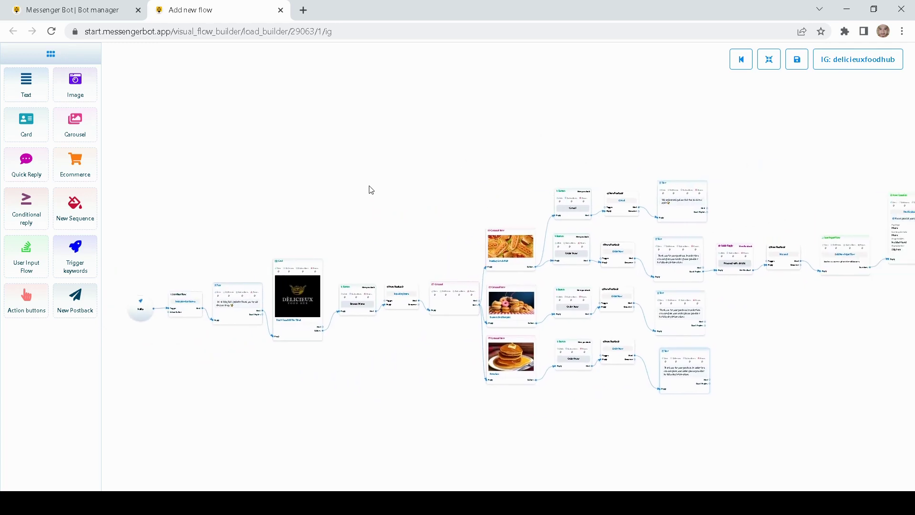
scroll(639, 134, right, 3)
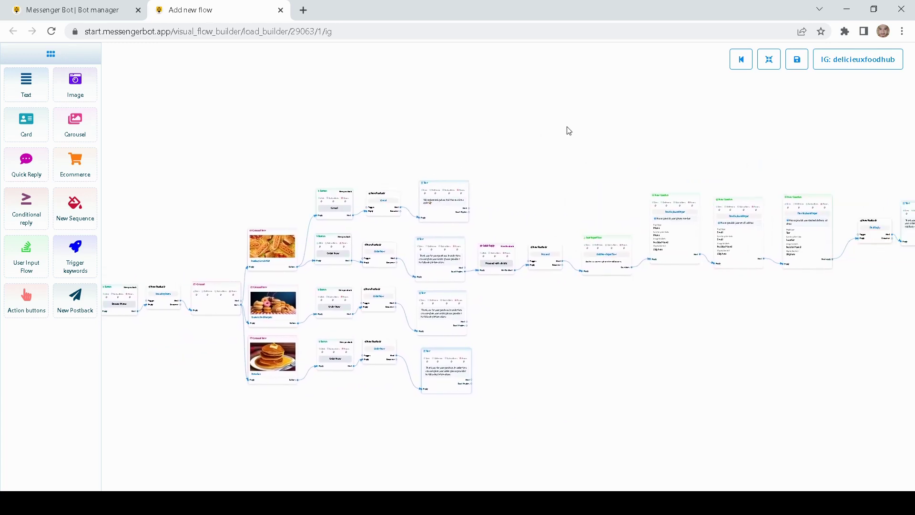
scroll(568, 131, left, 4)
drag(634, 144, 675, 150)
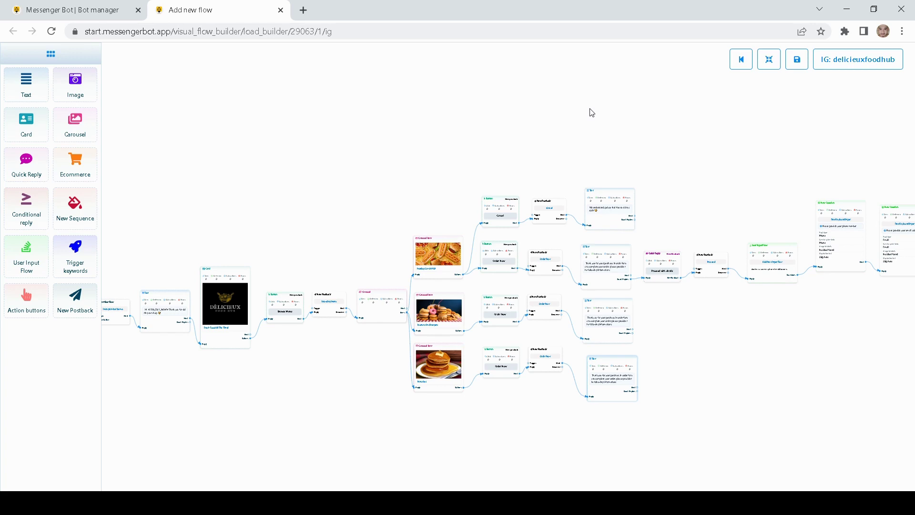
scroll(616, 136, right, 2)
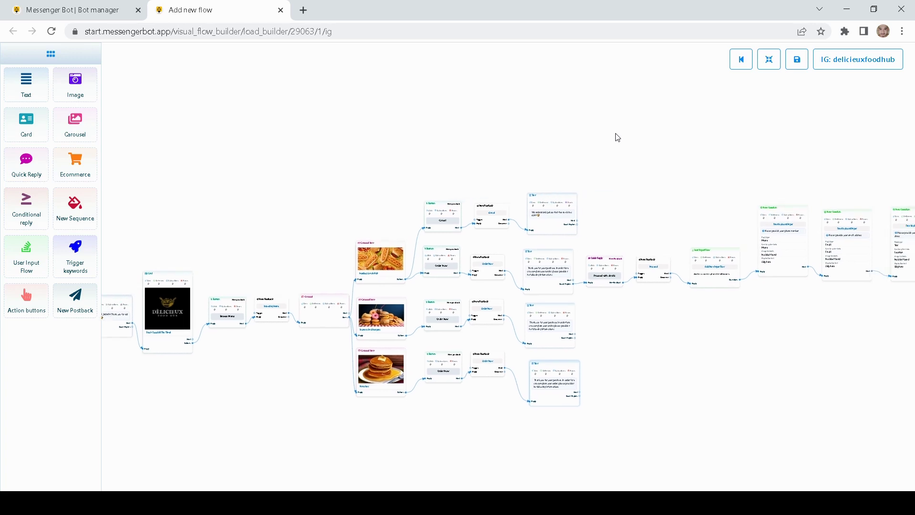
scroll(624, 149, right, 5)
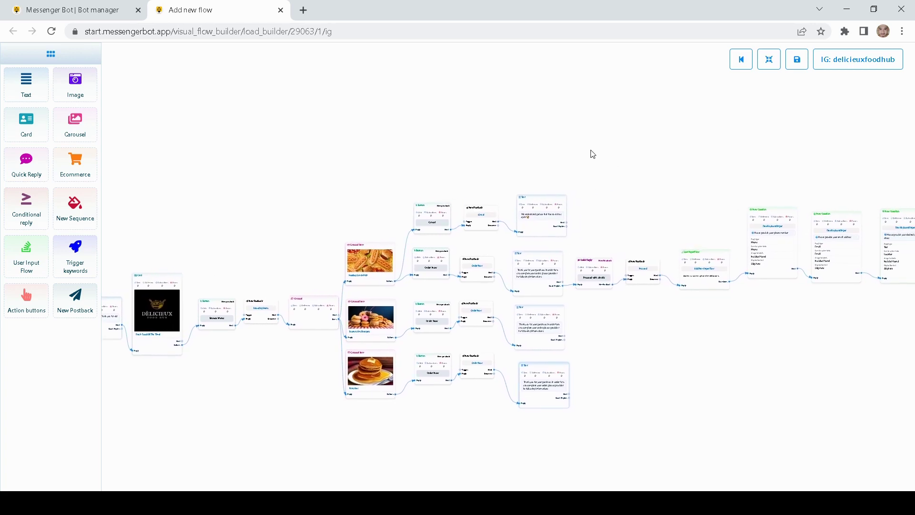
scroll(594, 160, right, 1)
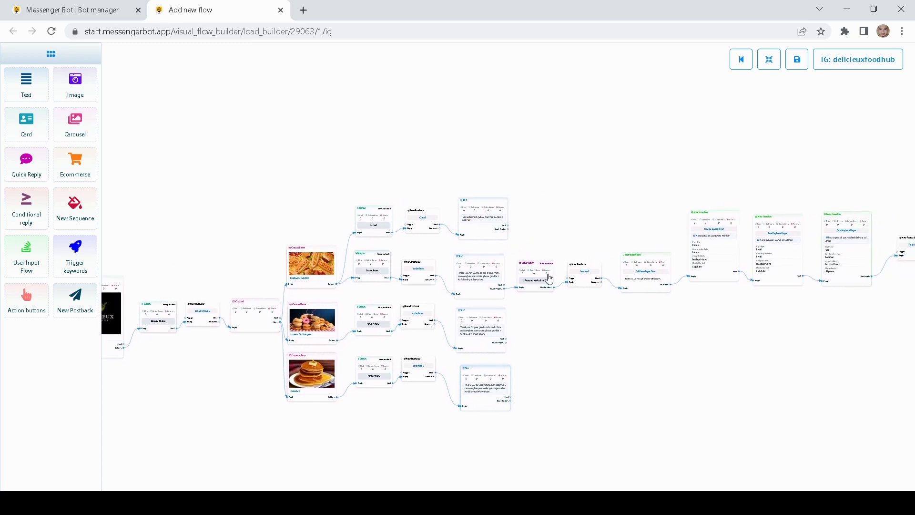
scroll(571, 169, right, 2)
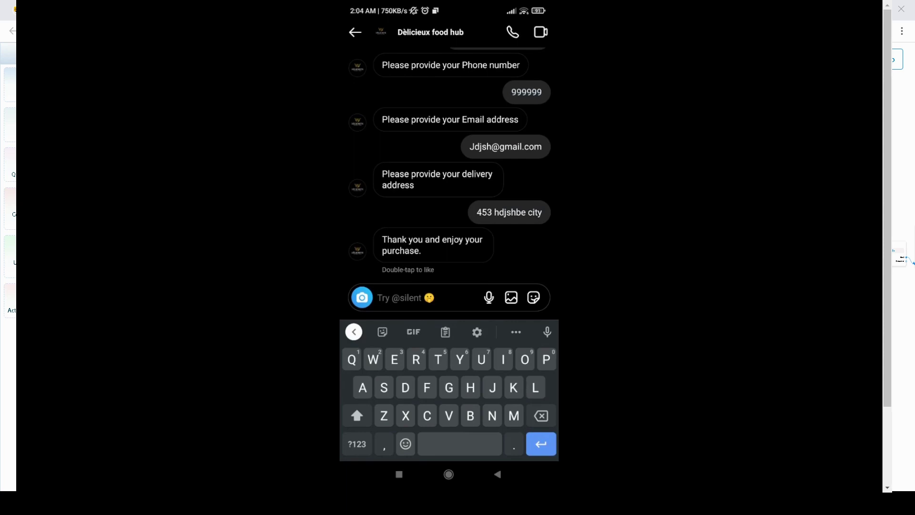
Step: Draft 'Hello' in the Instagram chat with Dèlicieux food hub
text(Hello)
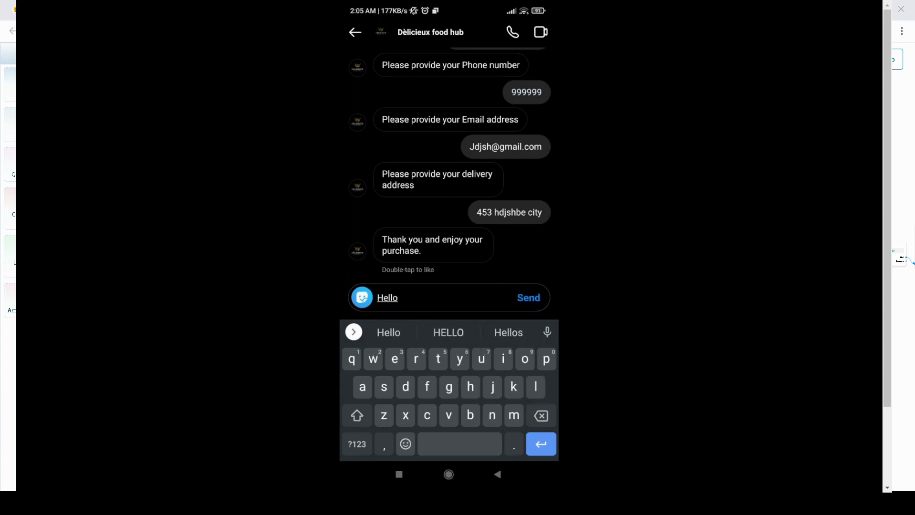
Step: Send the 'Hello' greeting to restart the food hub bot conversation
click(528, 298)
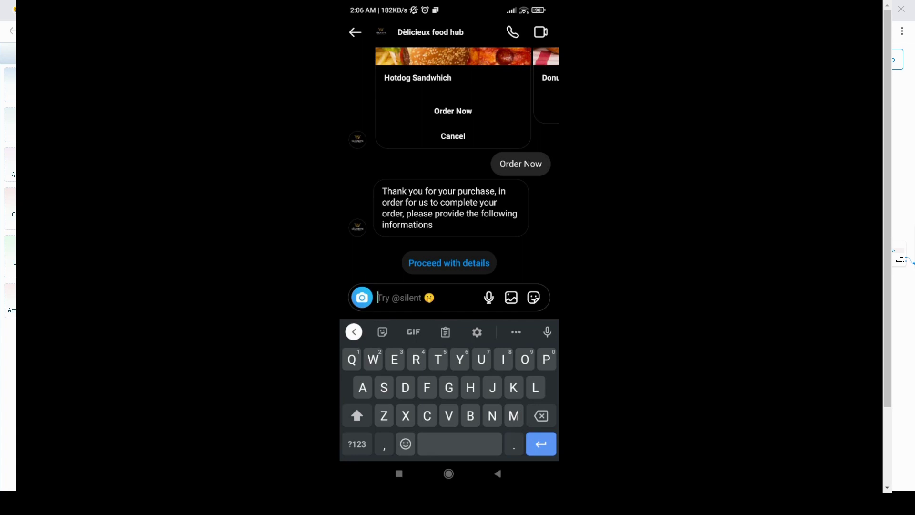
Step: Choose Proceed with details, then send the bot a phone number and an email address
click(450, 263)
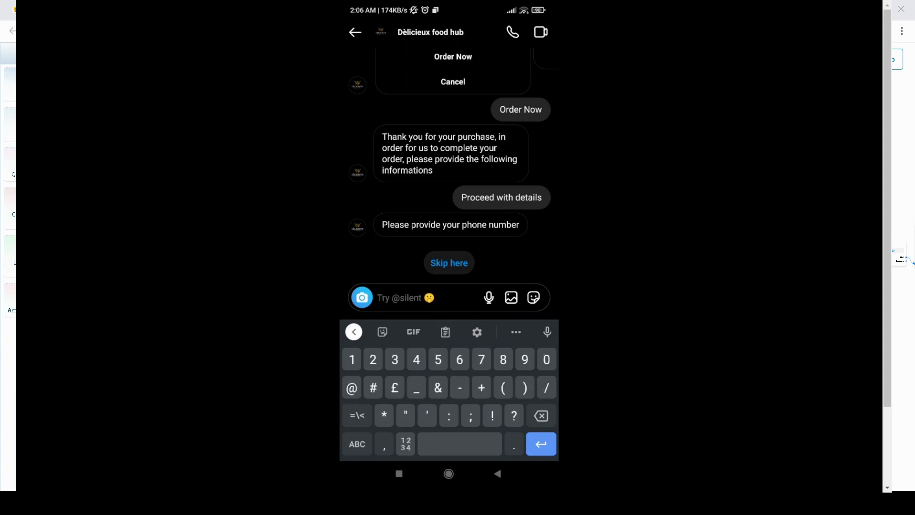
text(46433466)
key(Return)
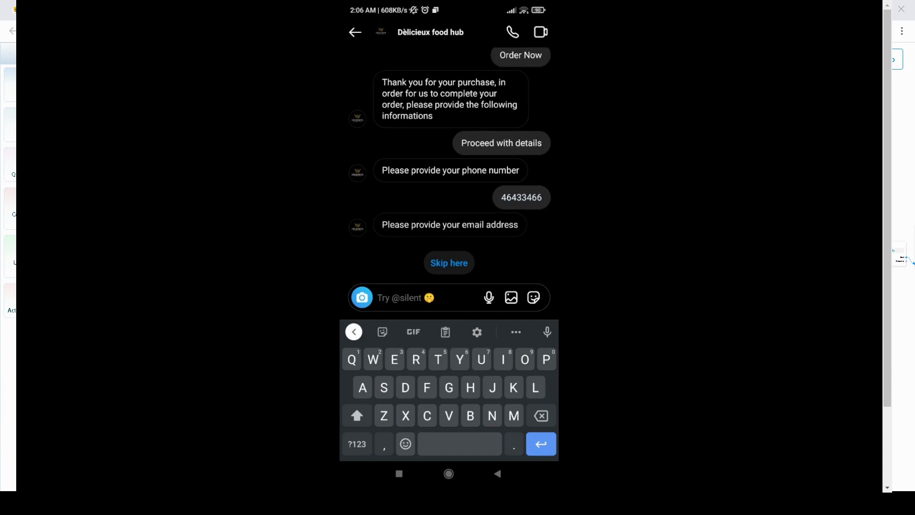
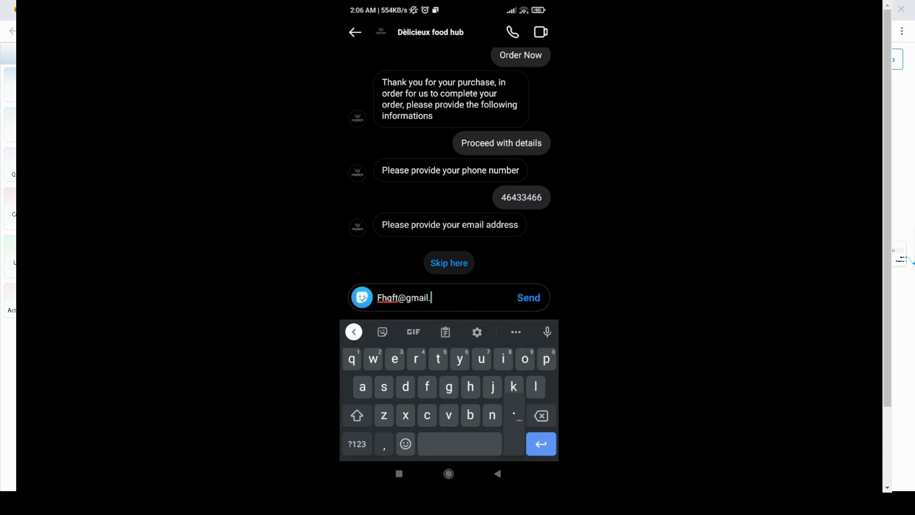
key(Return)
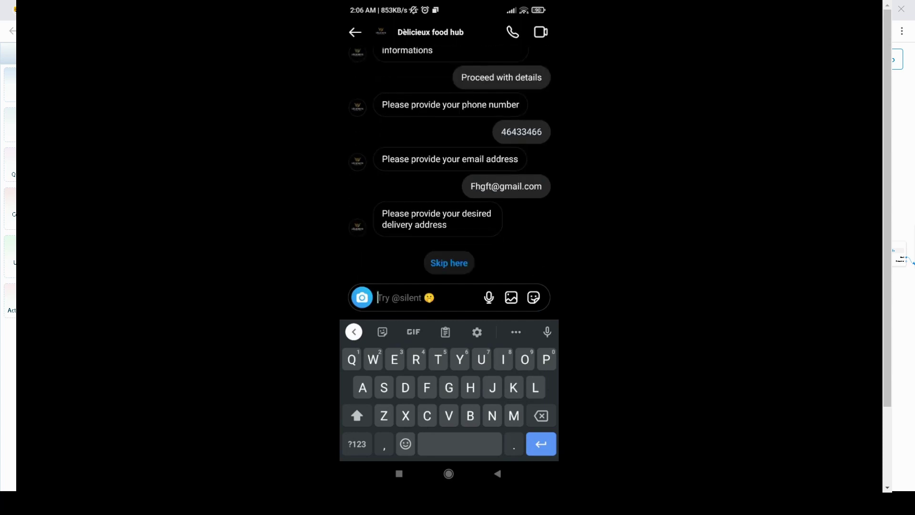
Step: Send the delivery address and scroll up to view the bot's order-processing reply
text(3432)
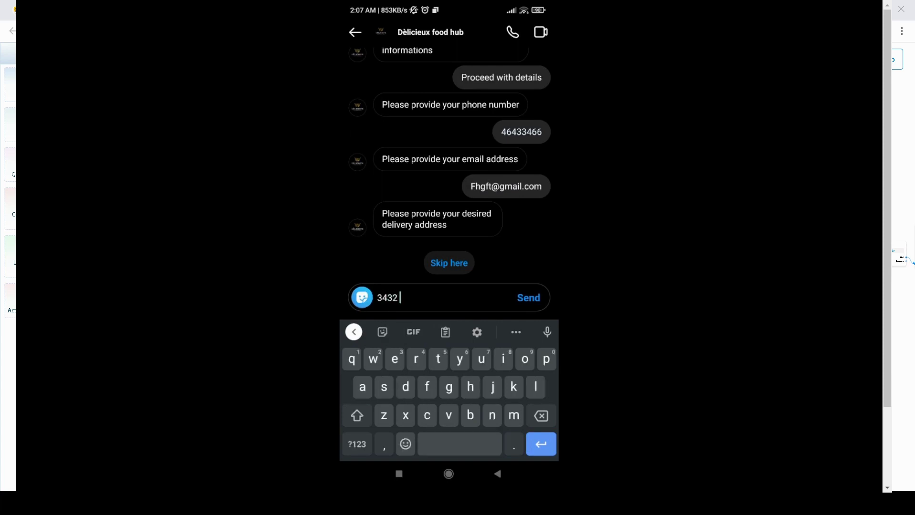
text( go)
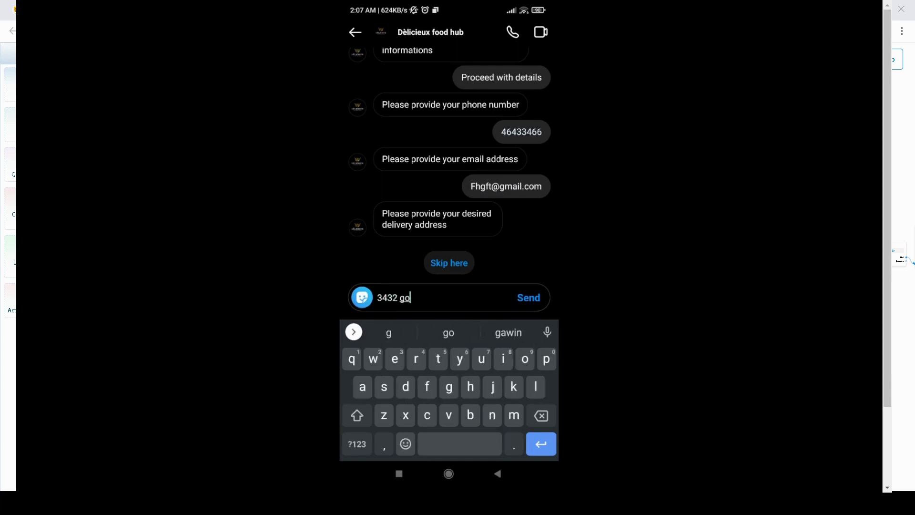
text(gob)
key(BackSpace)
text(city)
key(Return)
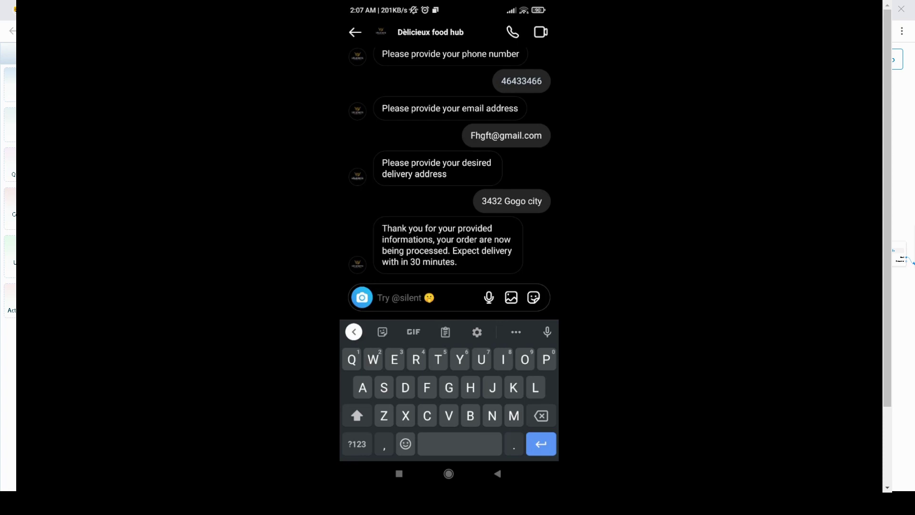
scroll(450, 175, up, 2)
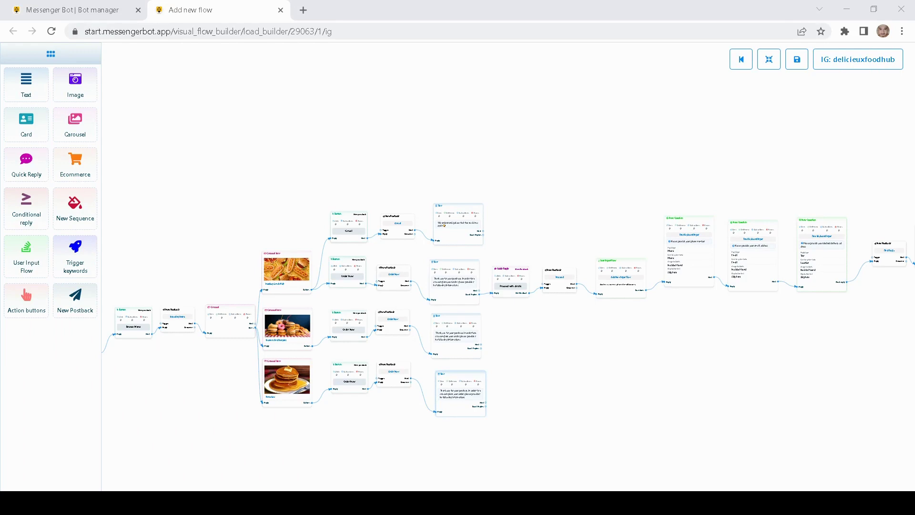
Step: Leave the flow builder and return to the bot manager's list showing the Instagrambot demo flow
drag(319, 127, 370, 164)
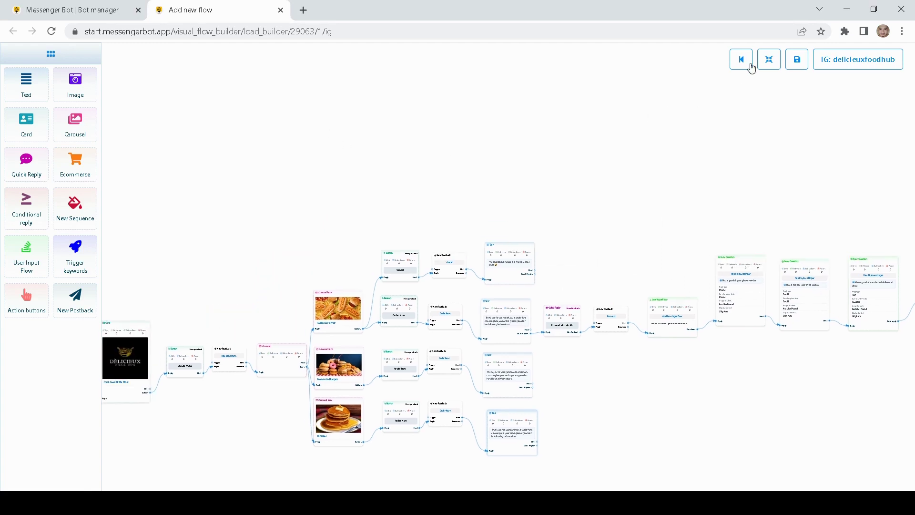
click(746, 67)
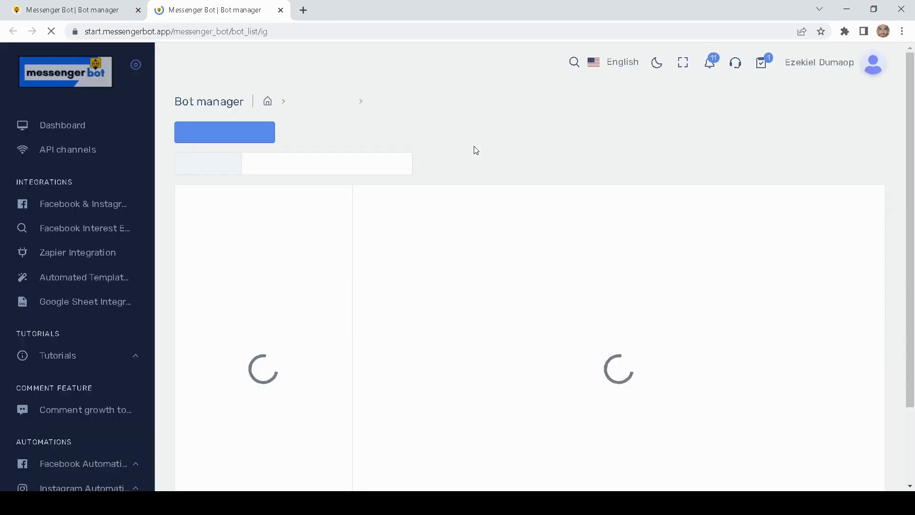
scroll(449, 156, down, 1)
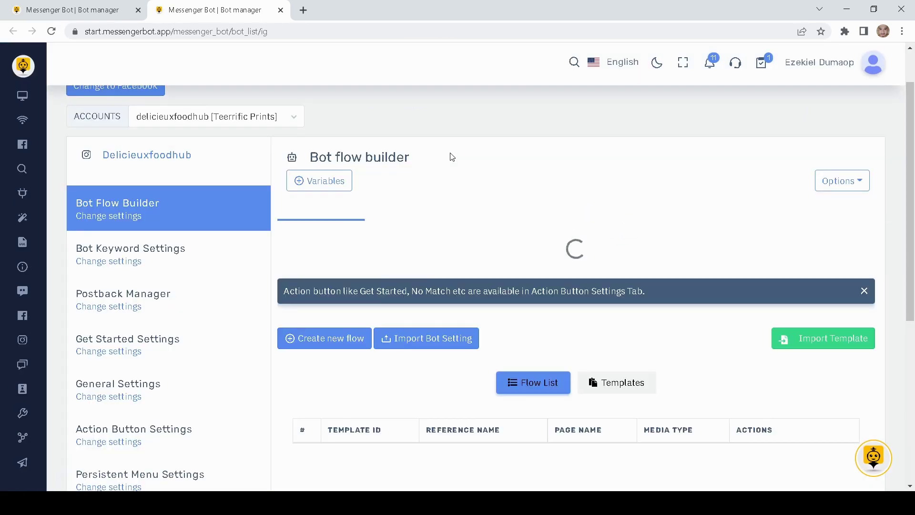
scroll(452, 157, down, 1)
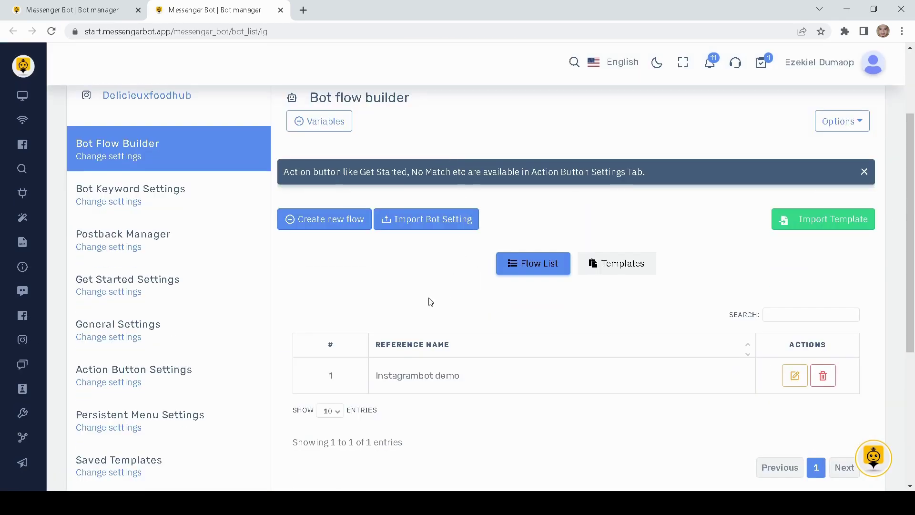
mouse_move(374, 378)
mouse_down()
mouse_move(464, 385)
mouse_move(374, 384)
mouse_up()
click(471, 387)
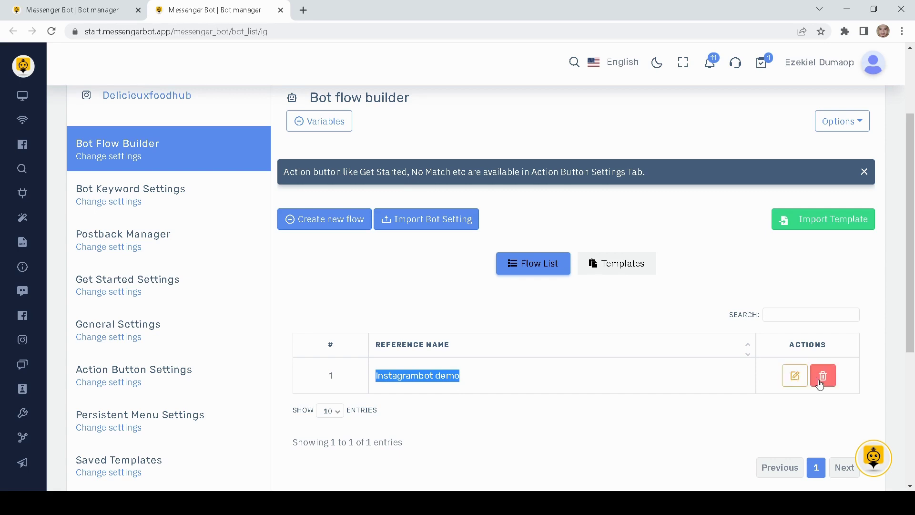
click(324, 303)
Step: Open Subscriber Manager from the left sidebar
mouse_move(41, 303)
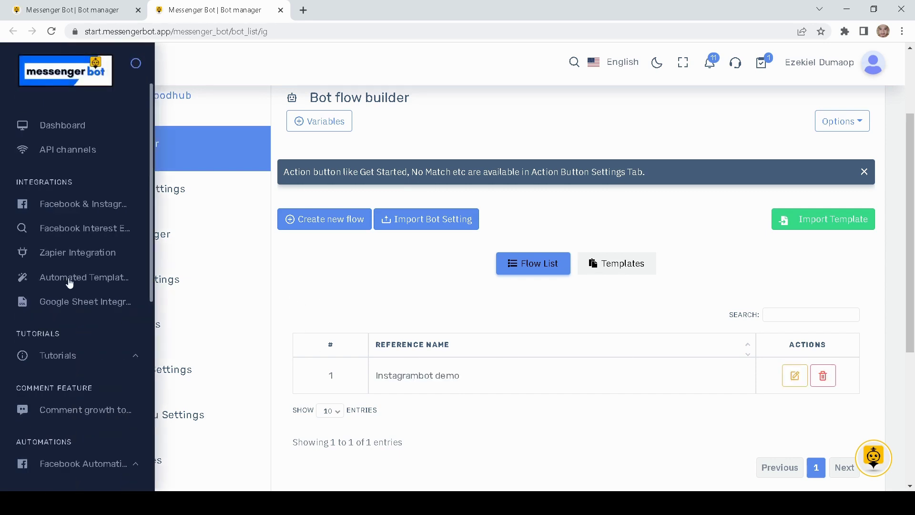
scroll(70, 284, down, 2)
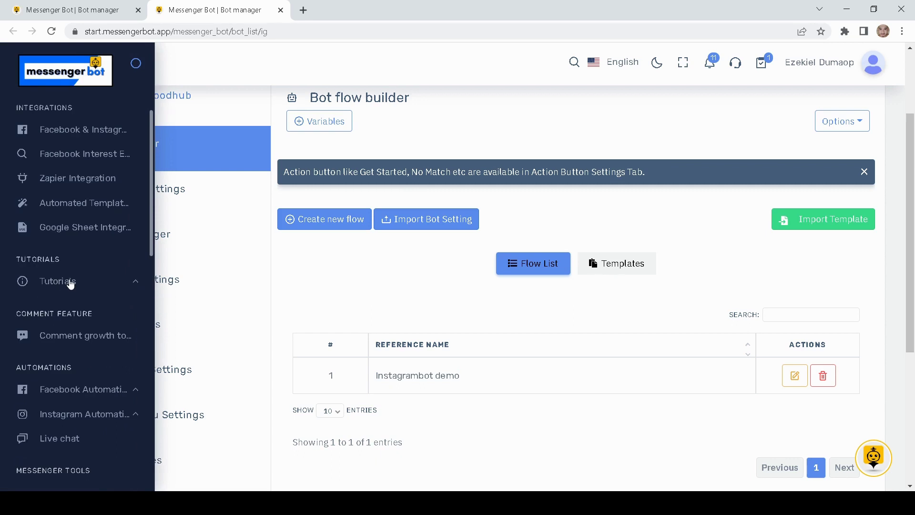
scroll(110, 319, down, 2)
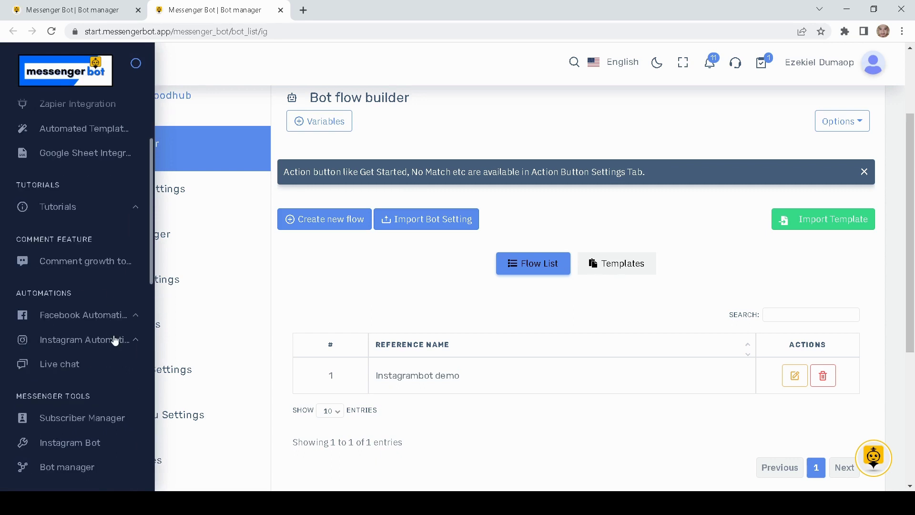
click(59, 421)
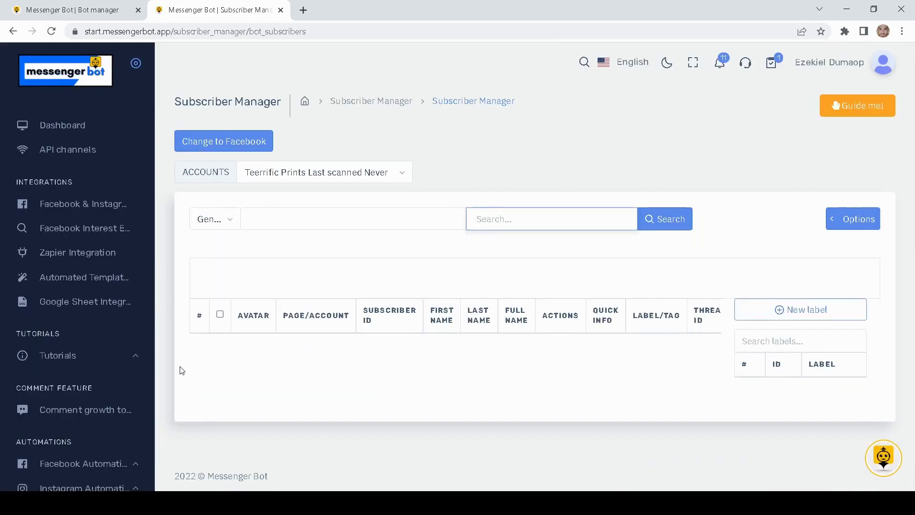
Step: Scroll to the subscriber table and open the Actions dialog for the single subscriber
scroll(414, 251, down, 3)
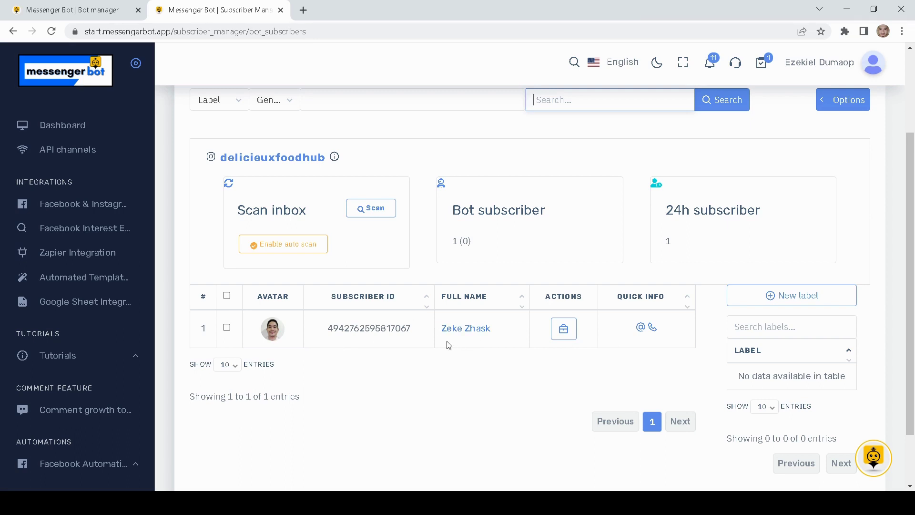
click(566, 337)
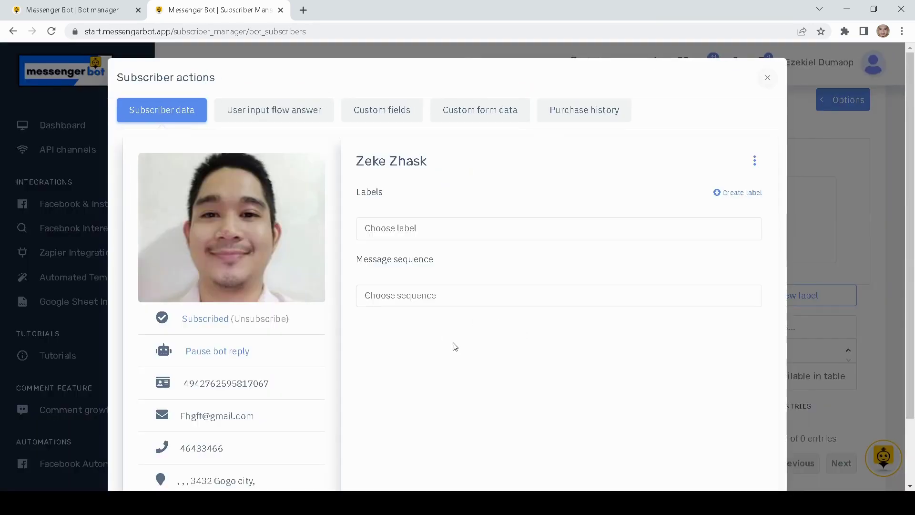
Step: Review the Subscriber data, picking out the saved delivery address and email
scroll(319, 327, down, 2)
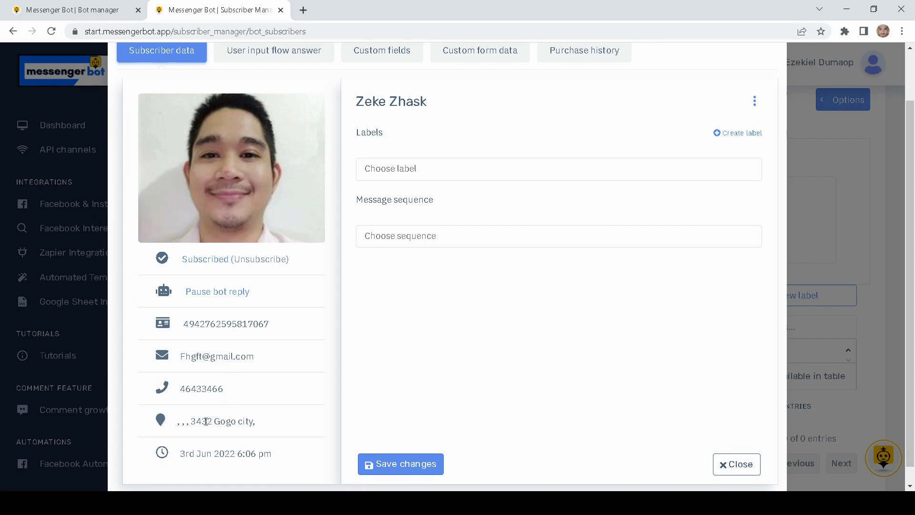
drag(255, 423, 190, 424)
scroll(228, 391, down, 1)
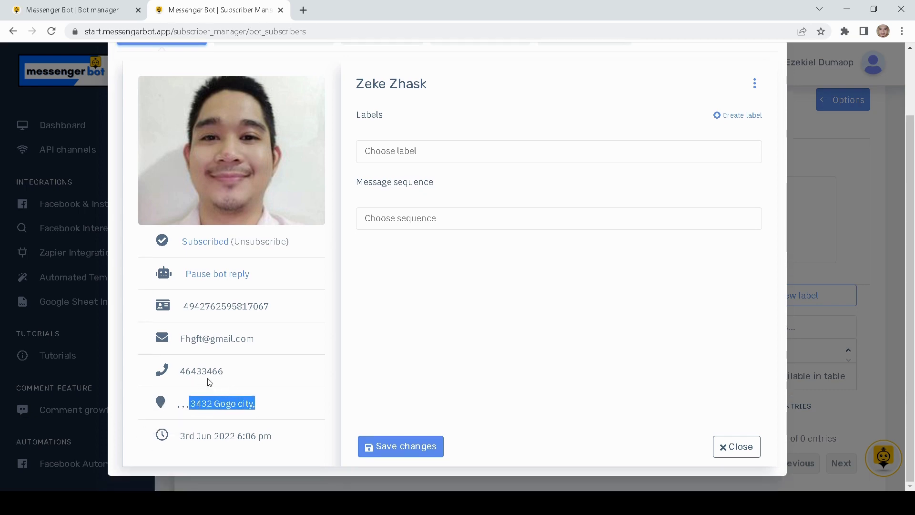
drag(228, 371, 180, 371)
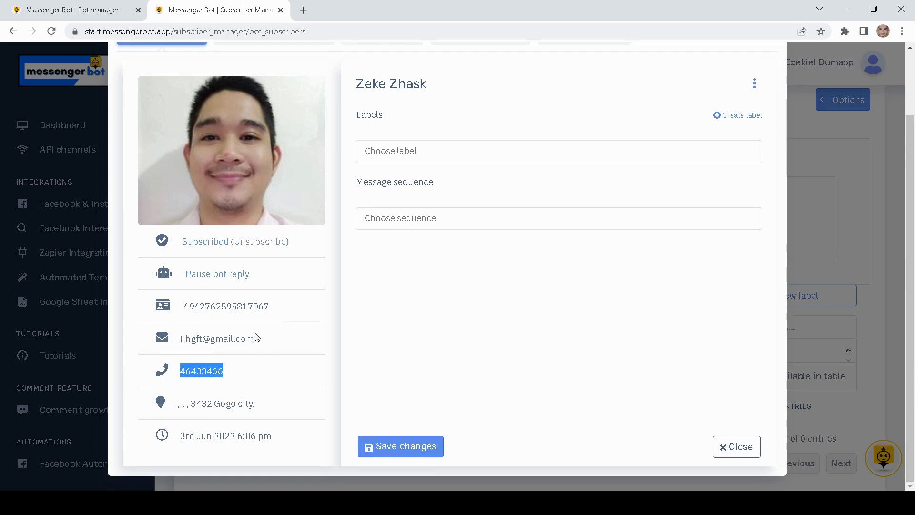
drag(257, 337, 191, 343)
scroll(334, 351, up, 3)
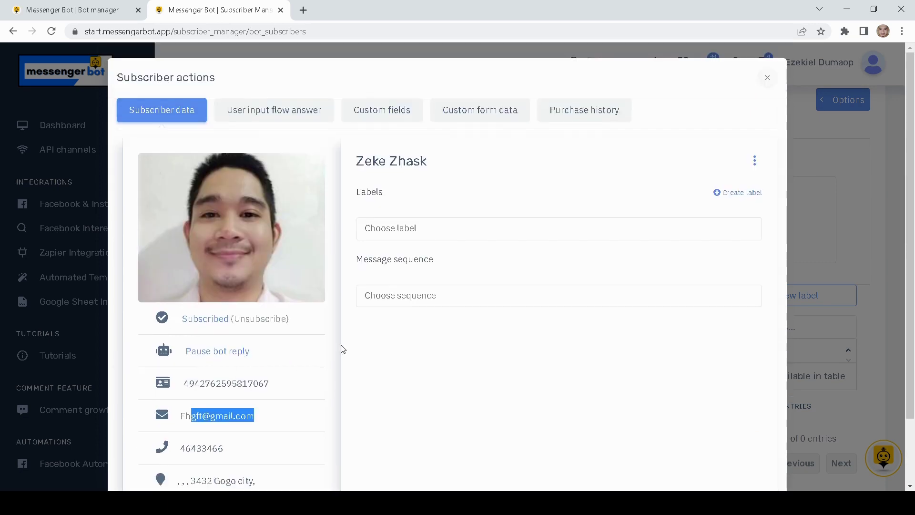
Step: Show the User input flow answers, checking the phone, email and delivery address questions with their answers
click(288, 119)
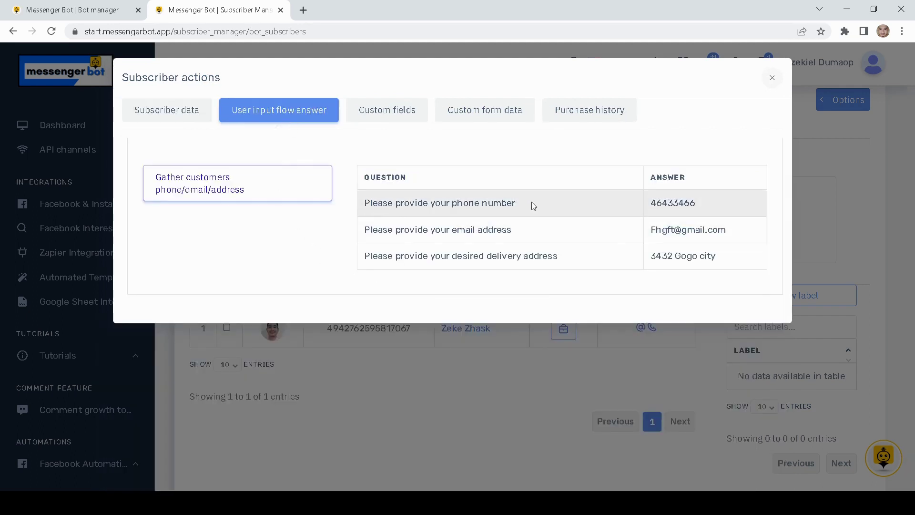
drag(533, 205, 319, 221)
click(670, 202)
drag(701, 204, 627, 206)
drag(522, 238, 363, 177)
click(517, 255)
drag(571, 262, 341, 276)
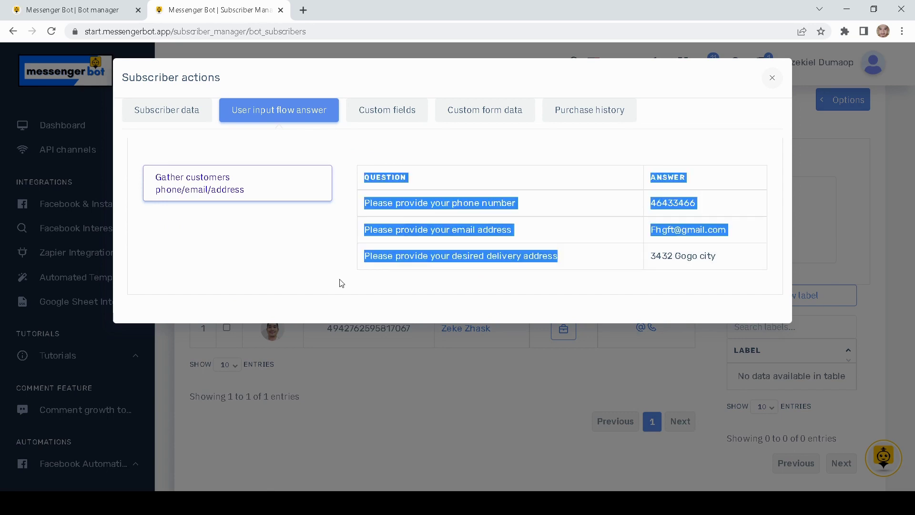